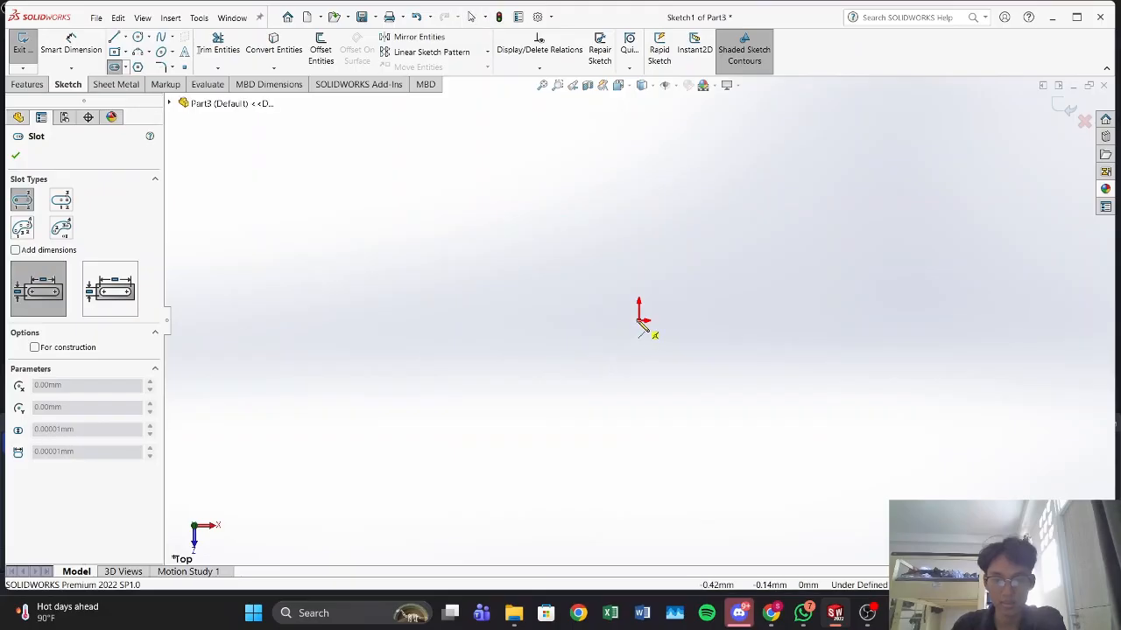
Step: Sketch a horizontal straight slot starting at the origin, about 154 mm between arc centres and about 92 mm wide
left_click(964, 320)
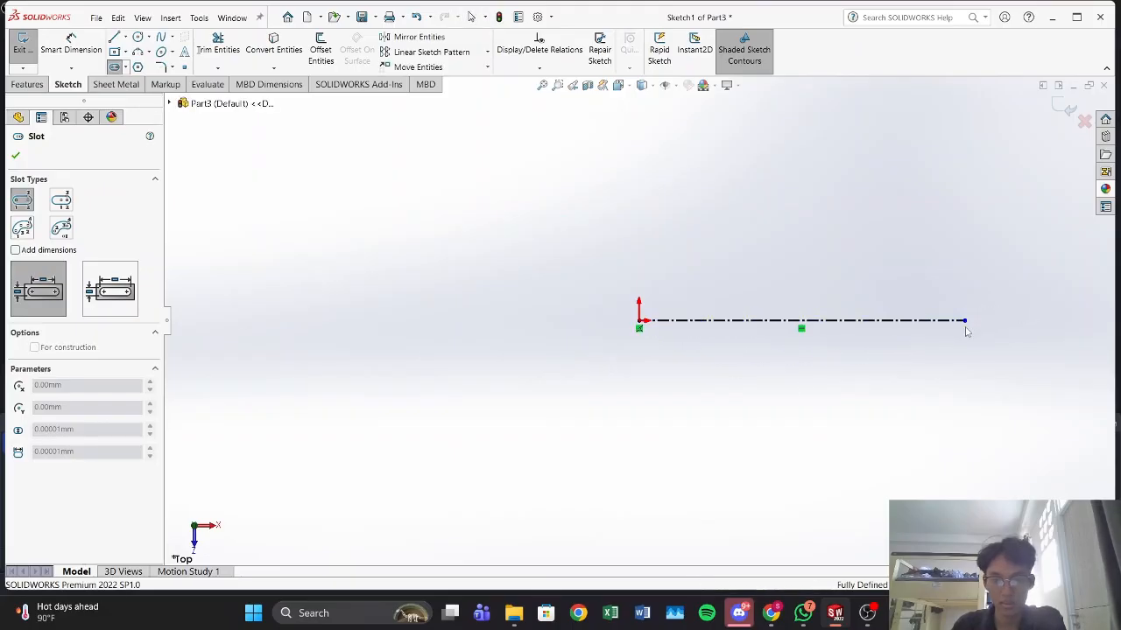
left_click(1006, 392)
left_click(1013, 420)
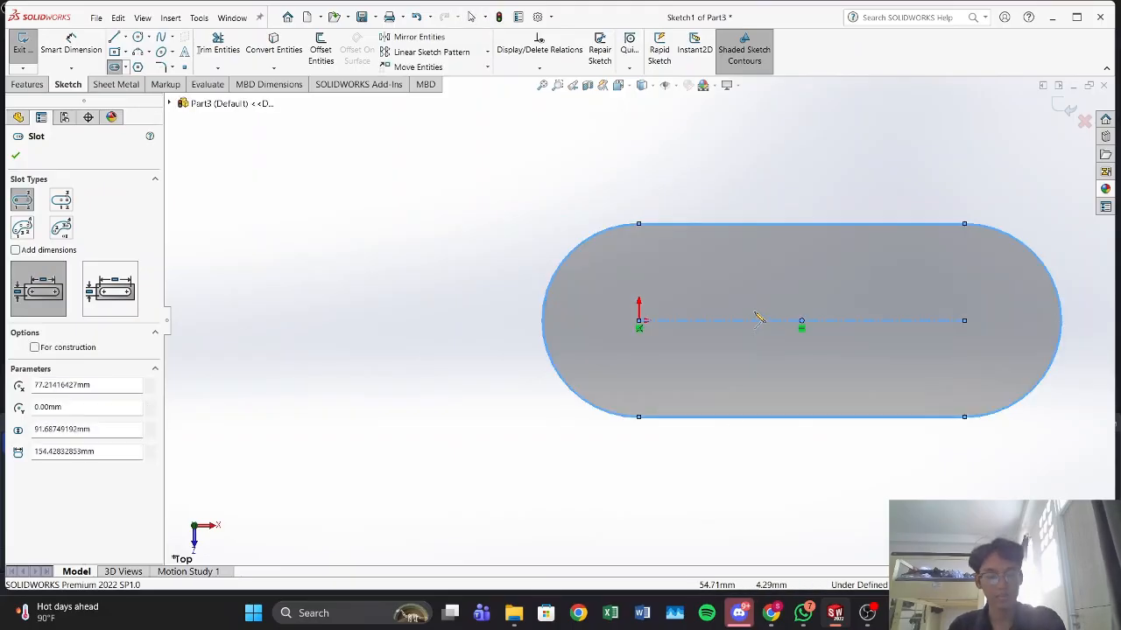
key("f")
key("Escape")
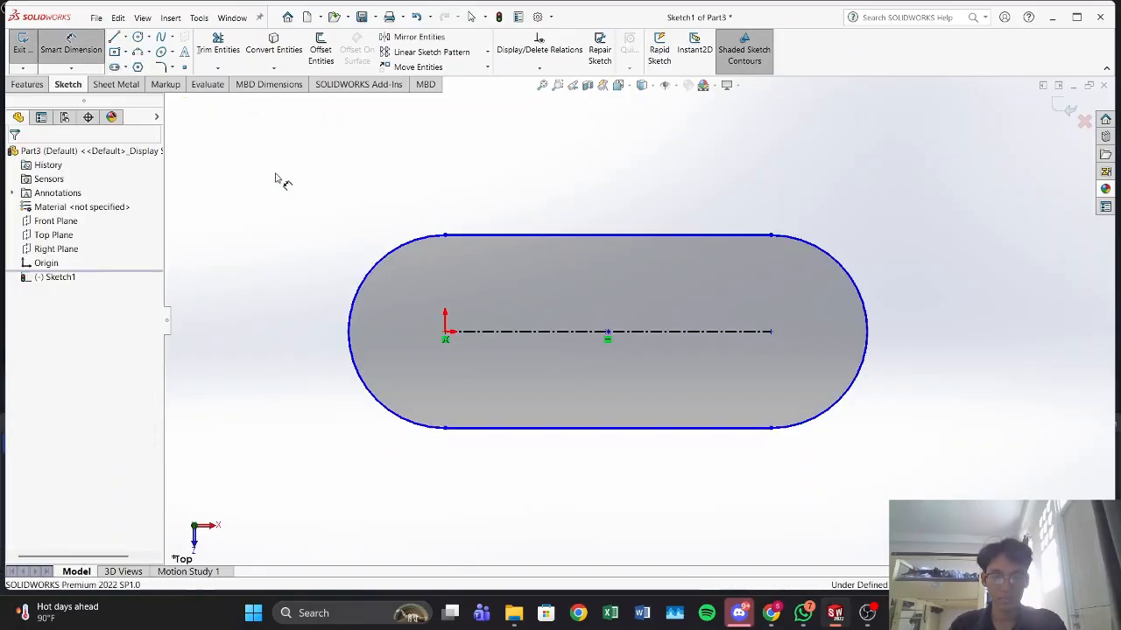
Step: Dimension the radius of the slot's end arc around the origin as 50 mm
left_click(376, 273)
left_click(344, 203)
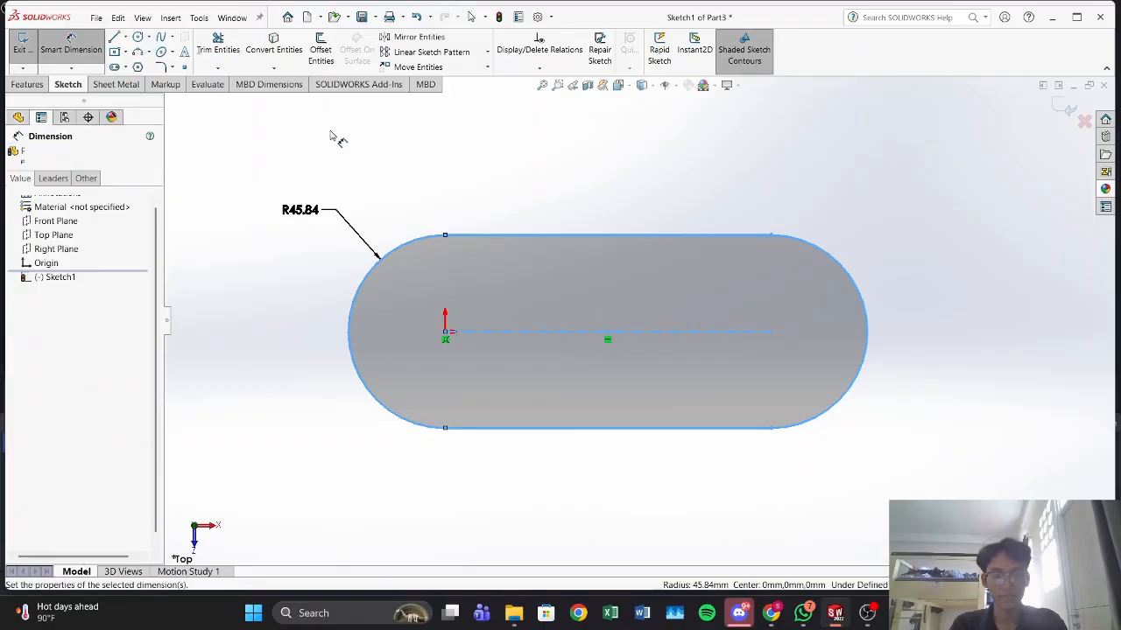
type("50")
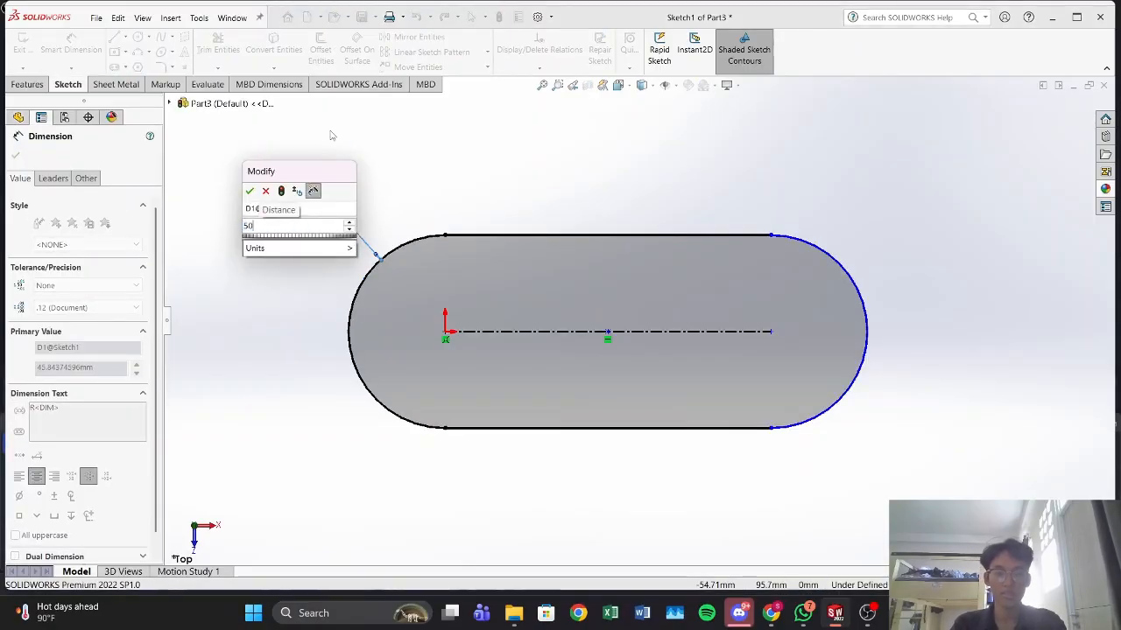
key("Return")
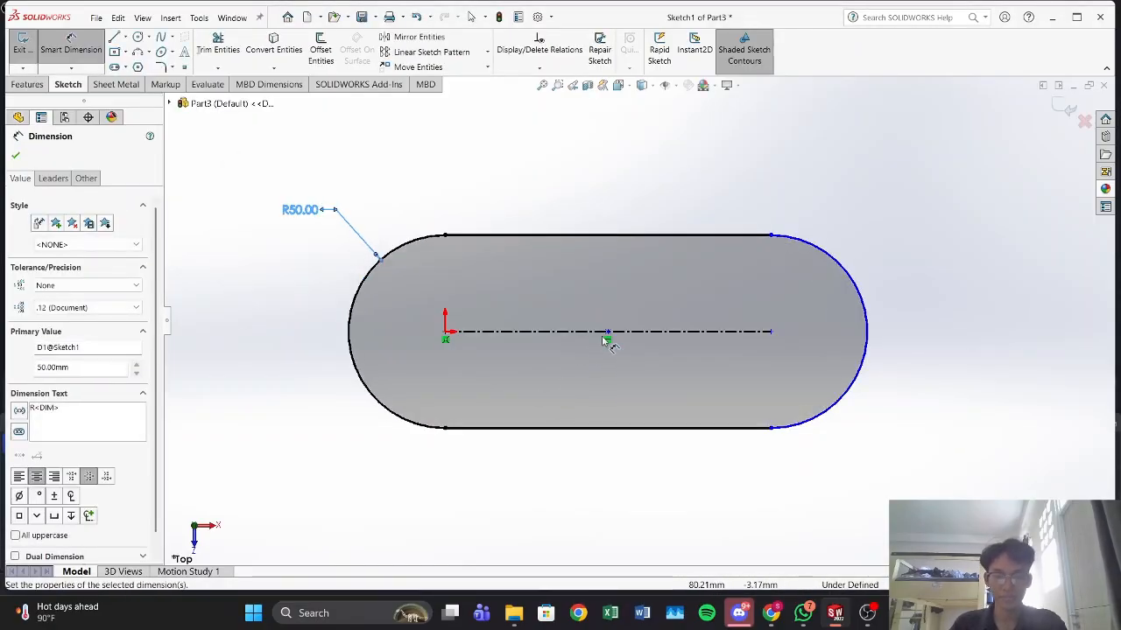
Step: Dimension the slot's centreline length as 100 mm
left_click(606, 334)
left_click(862, 489)
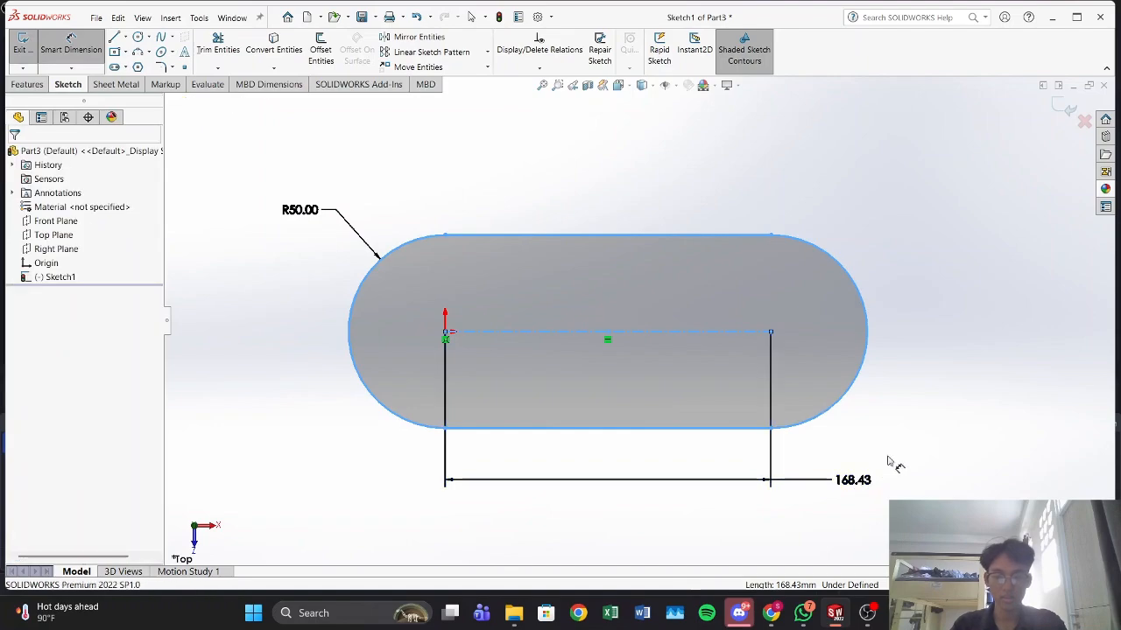
type("100")
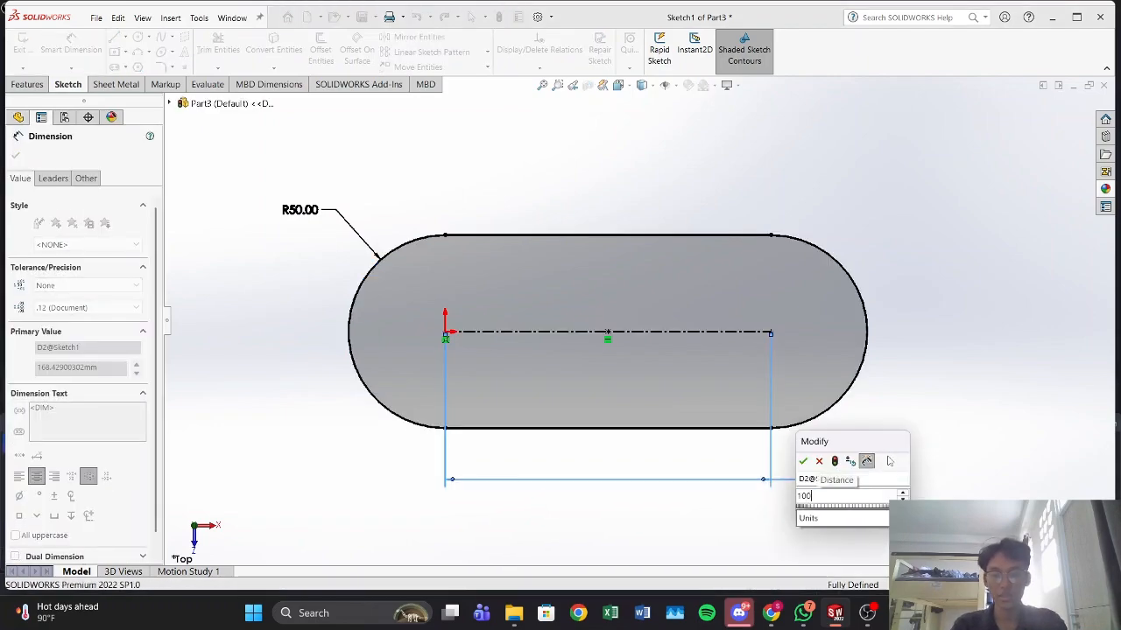
key("Return")
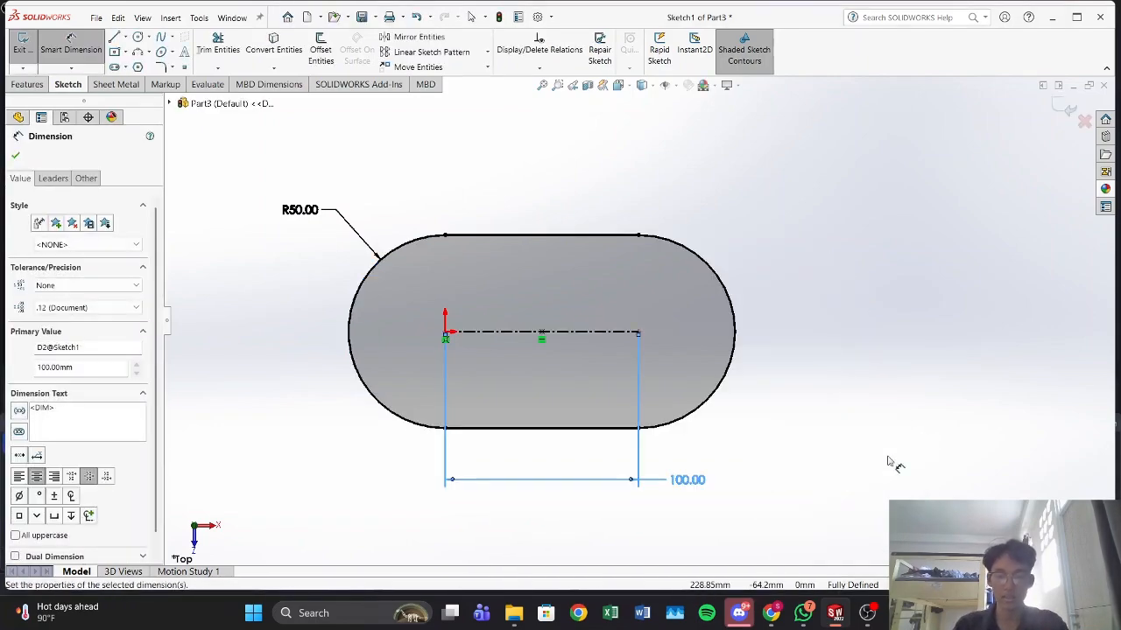
left_click(893, 474)
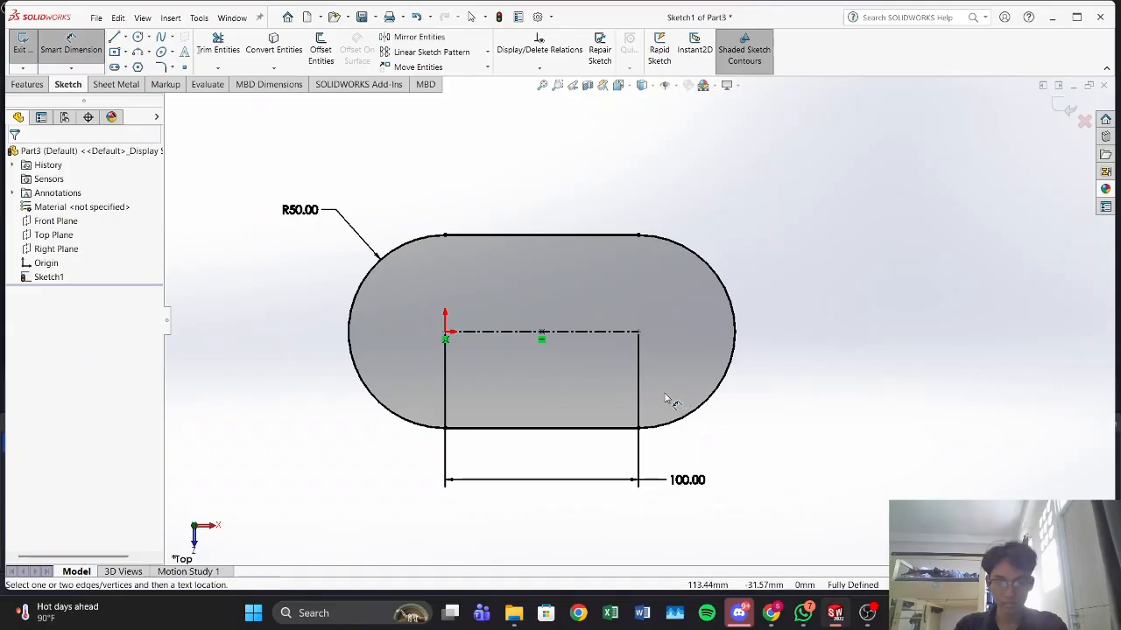
Step: Set the slot's end radius to 30 mm
left_click(302, 209)
double_click(306, 209)
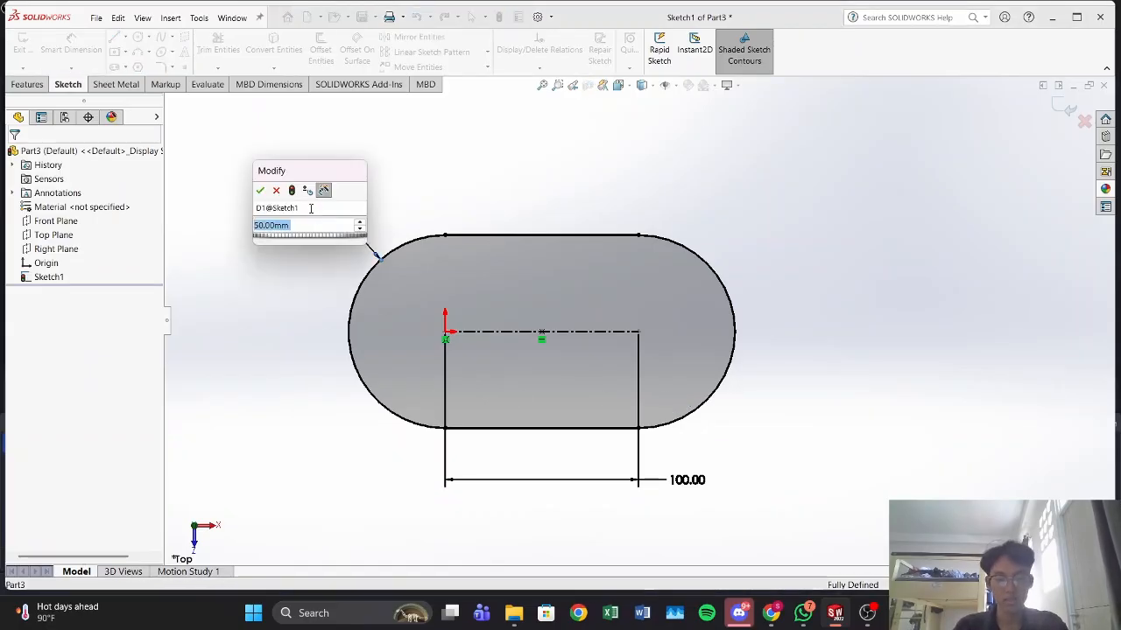
key("Return")
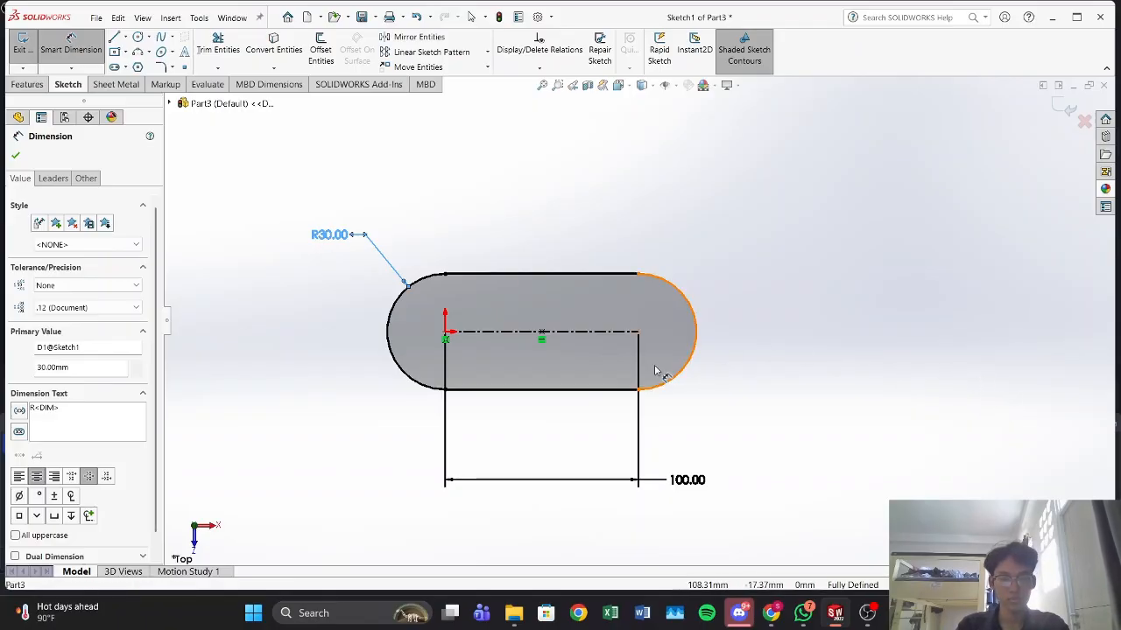
Step: Set the slot's end radius to 40 mm
middle_click_drag(655, 366, 704, 368, "ctrl")
scroll(635, 368, "up", 3)
scroll(635, 368, "down", 3)
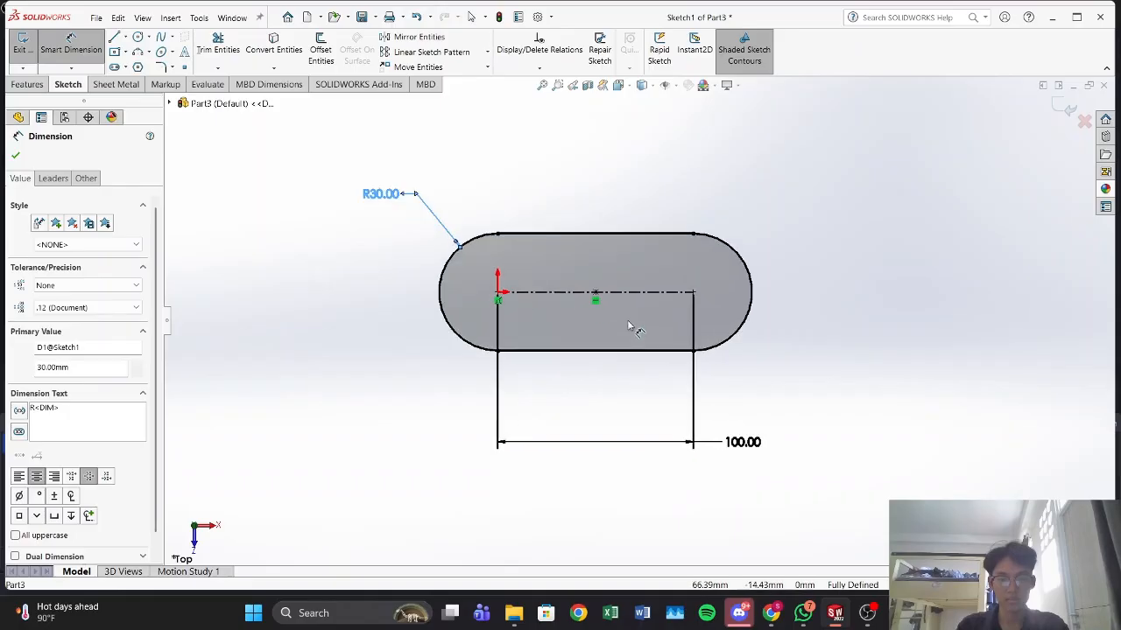
scroll(622, 274, "down", 6)
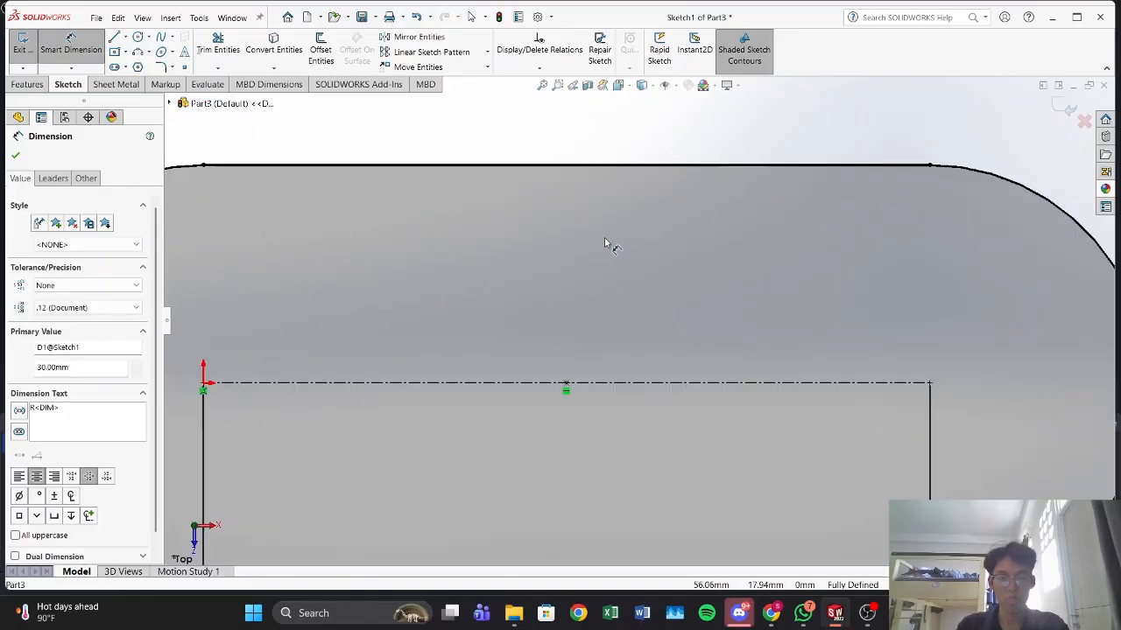
scroll(604, 238, "up", 5)
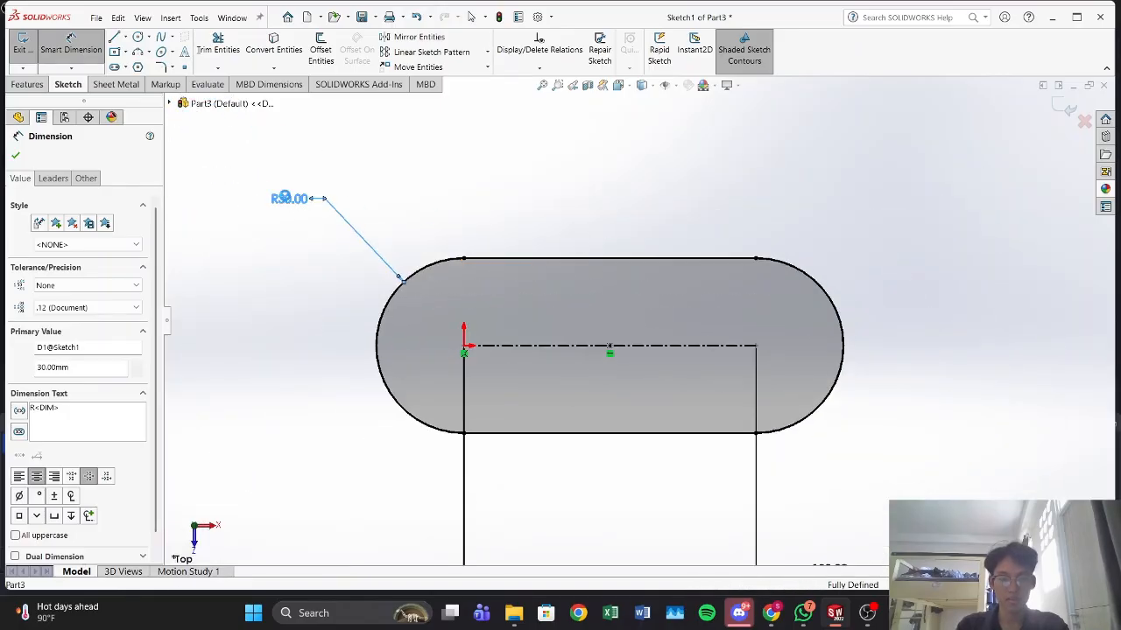
left_click(284, 197)
type("40")
key("Return")
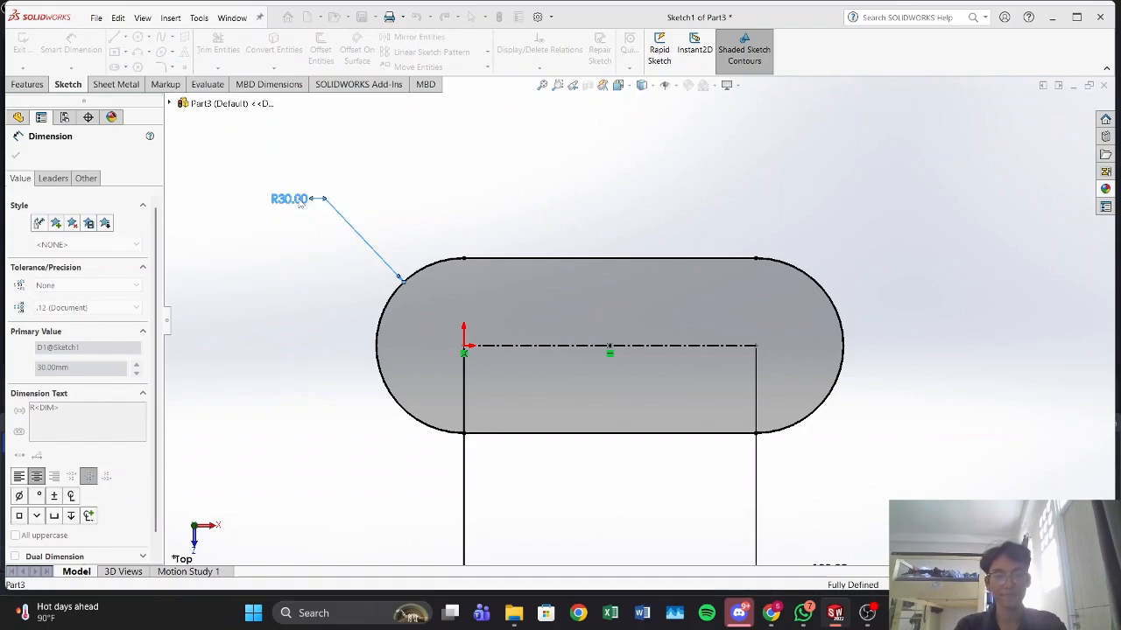
left_click(890, 197)
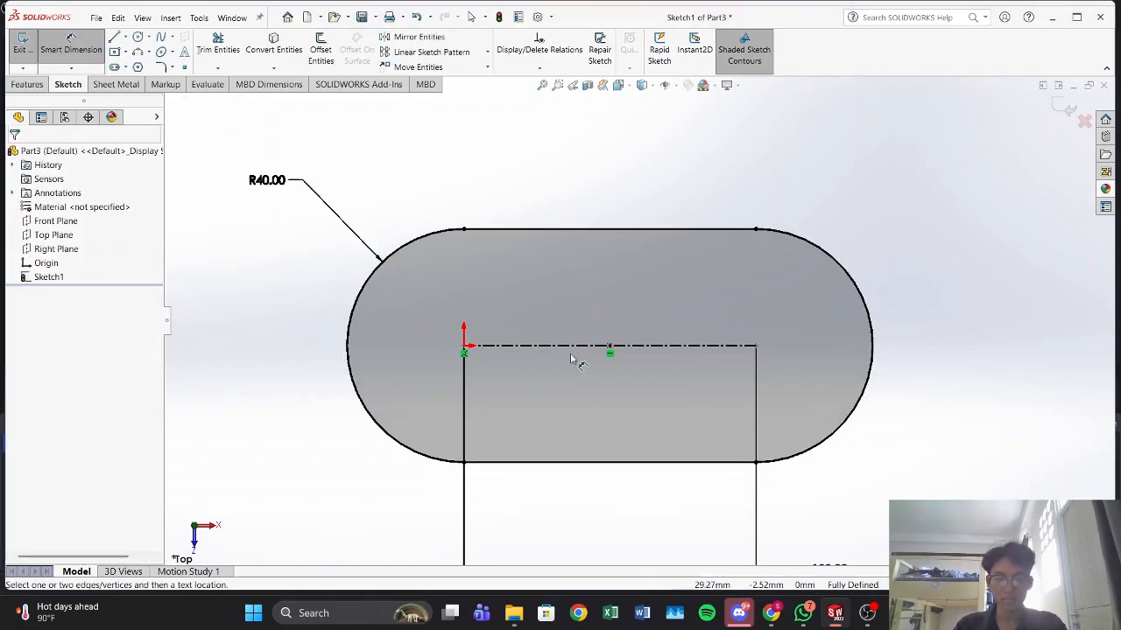
Step: Extrude the slot profile as a blind boss with a depth of 5 mm
left_click(19, 87)
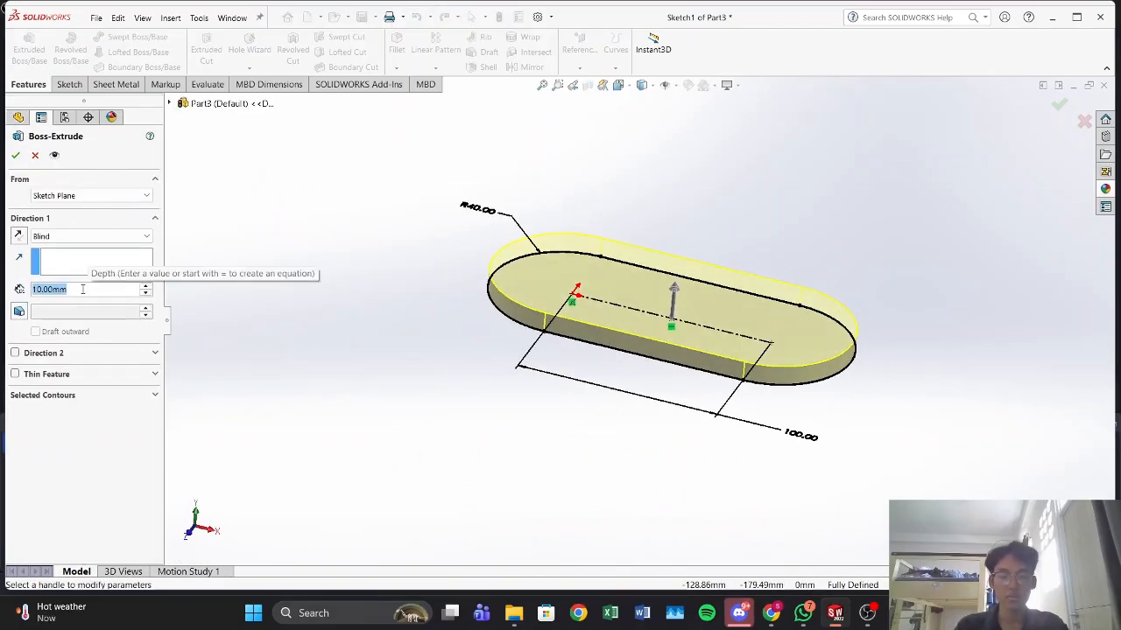
type("50")
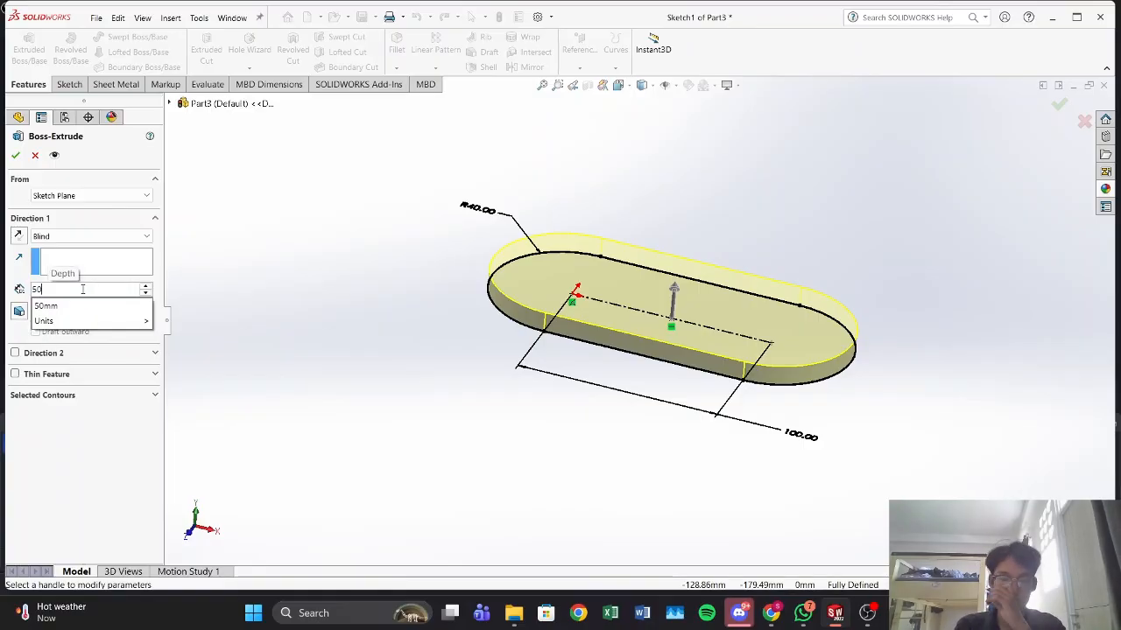
key("Return")
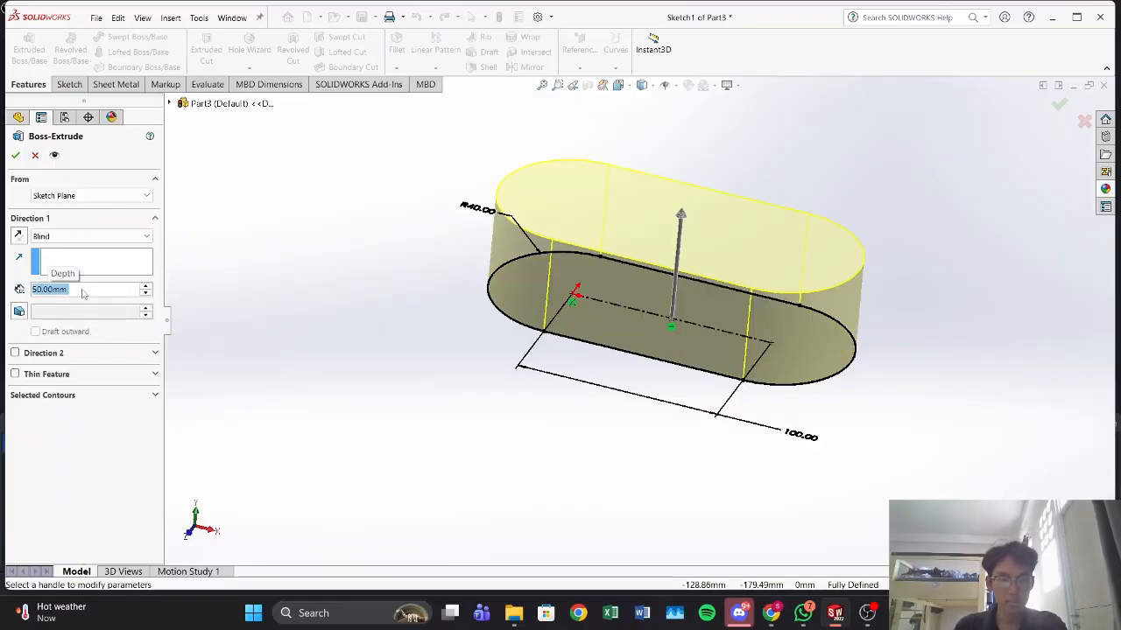
left_click(121, 289)
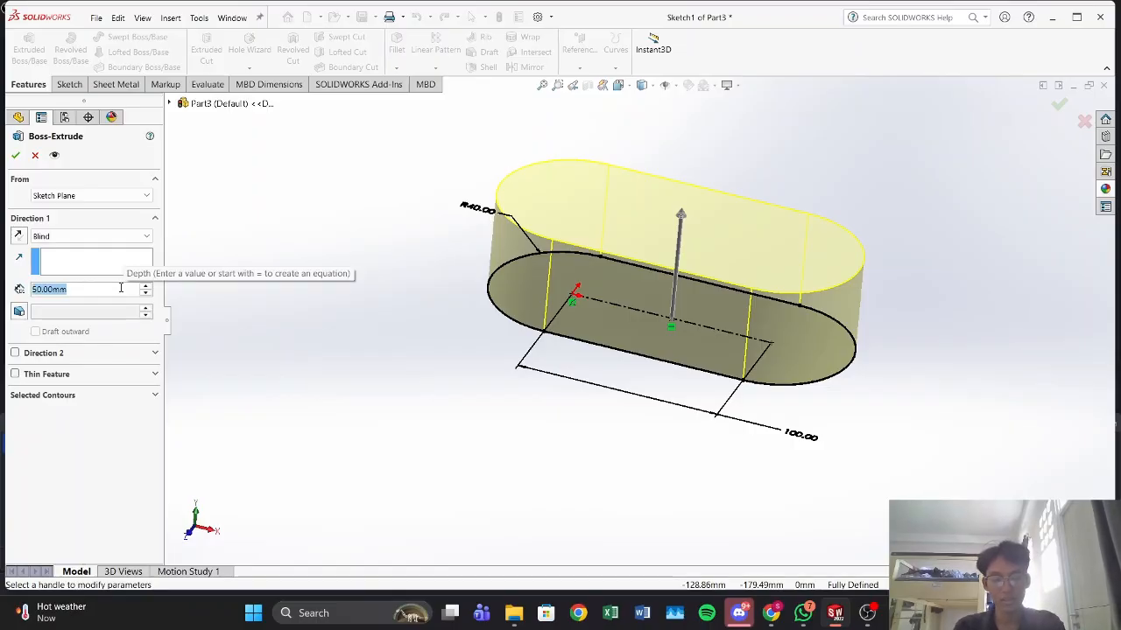
type("5")
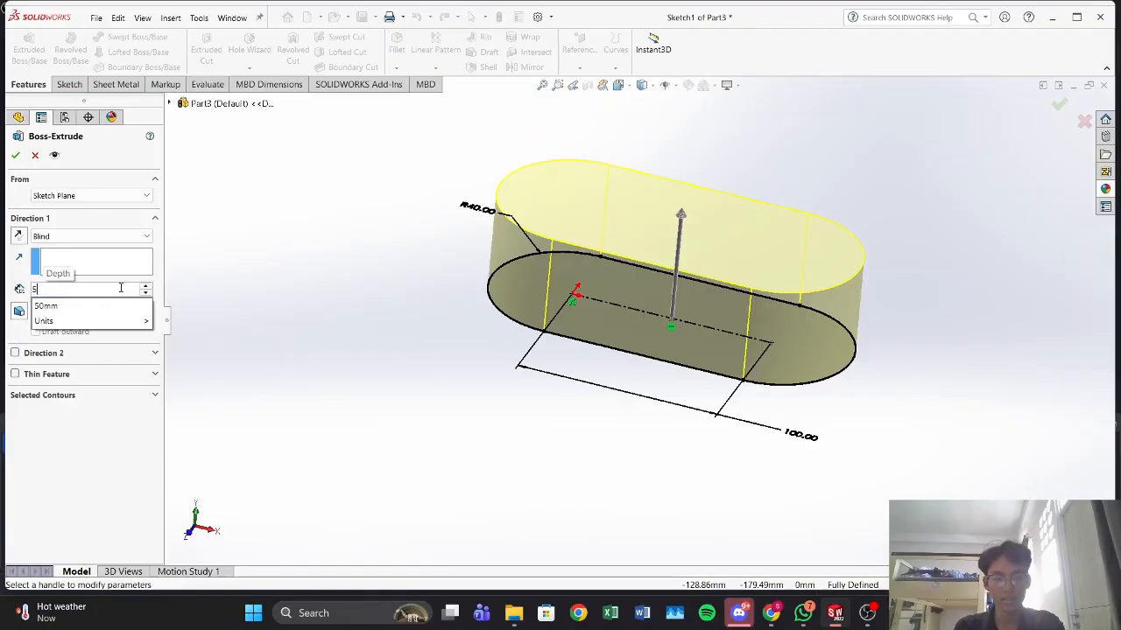
key("Return")
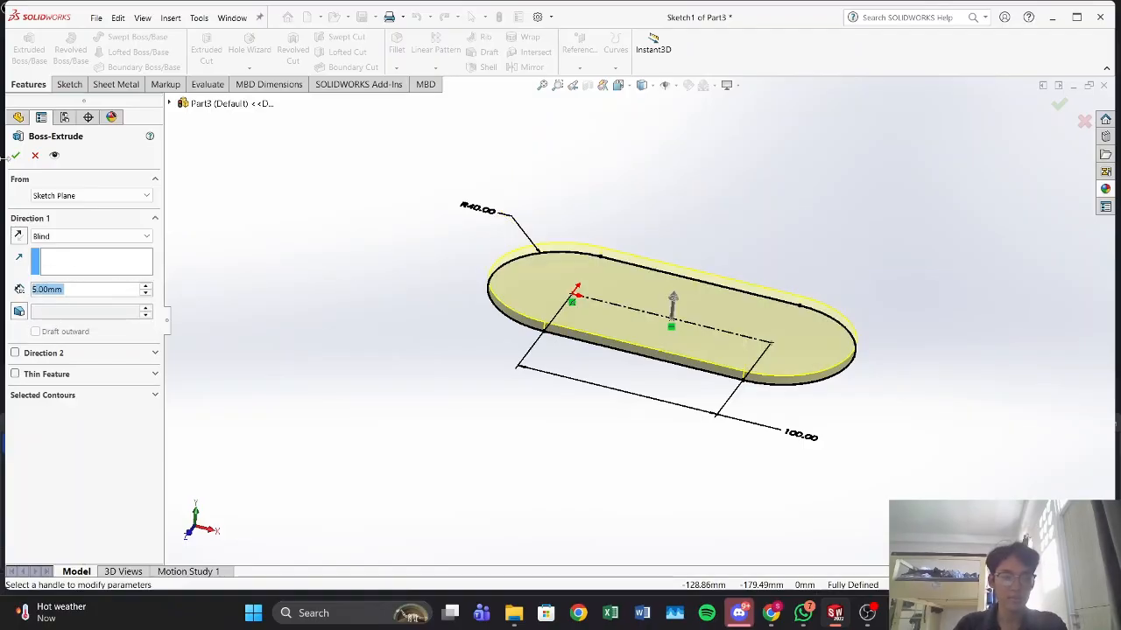
left_click(14, 156)
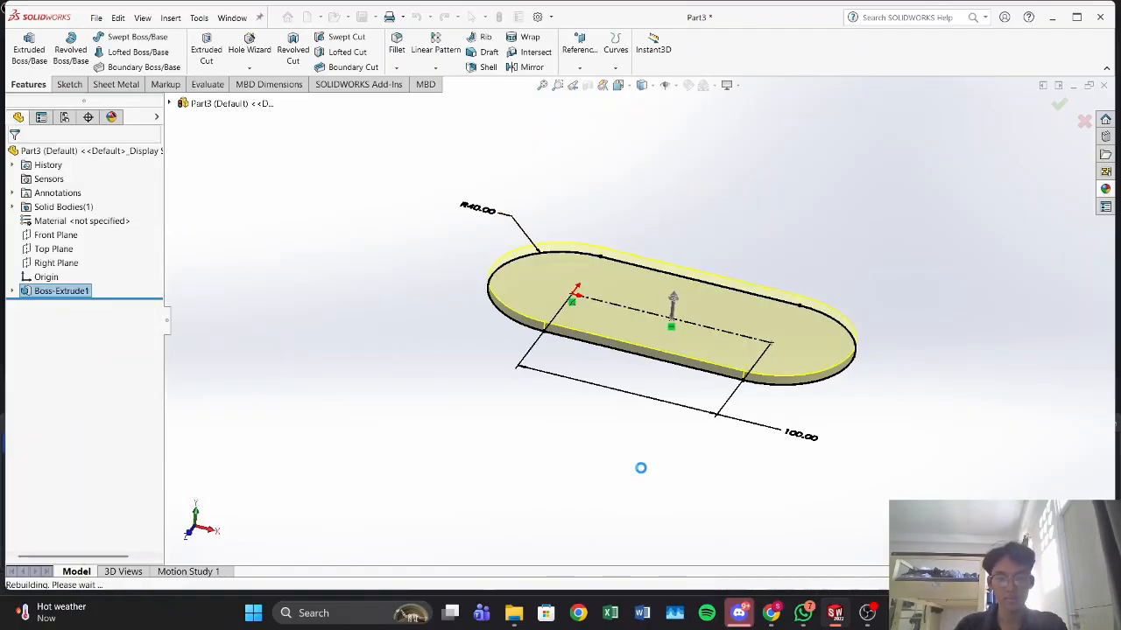
Step: Start a sketch on the plate's top face and open the Convert Entities command
middle_click_drag(639, 513, 665, 548)
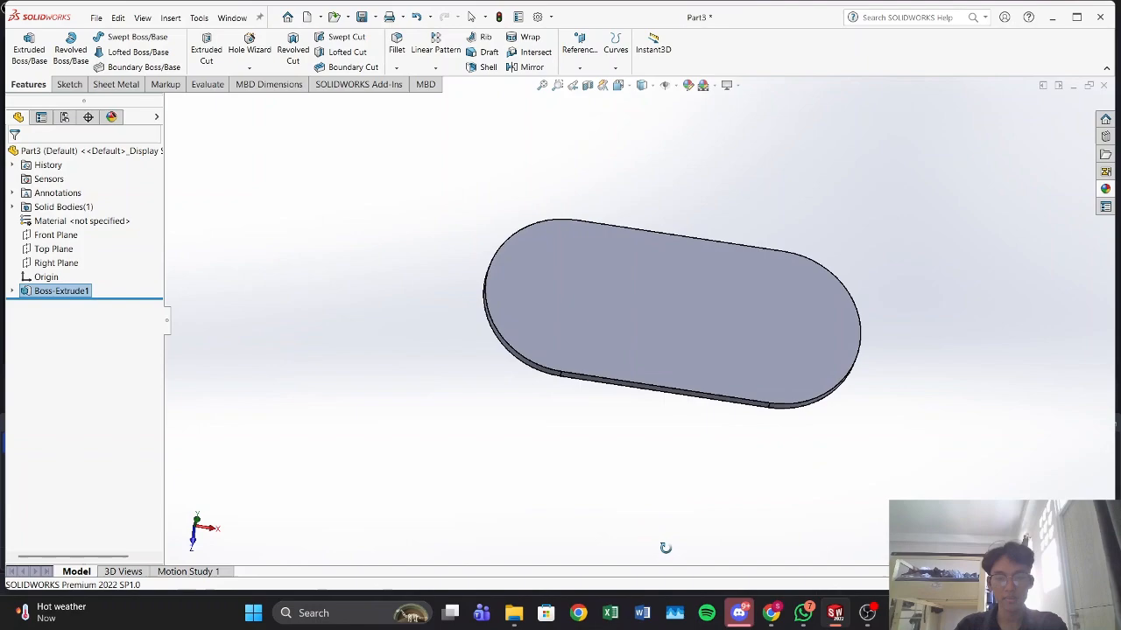
left_click(701, 327)
left_click(753, 295)
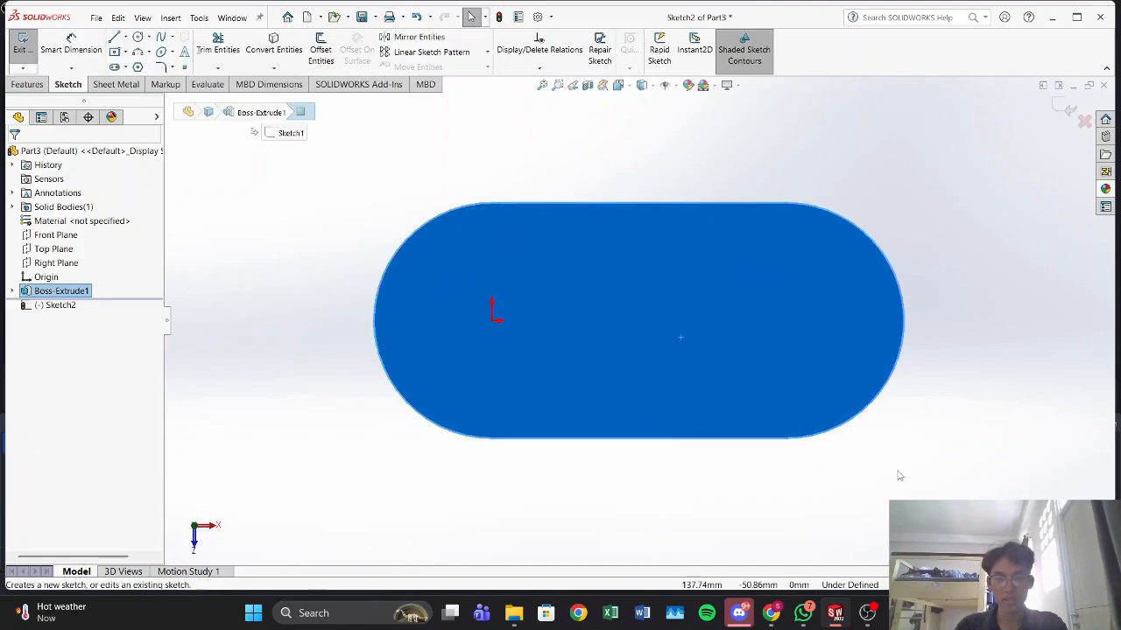
left_click(273, 44)
left_click(610, 204)
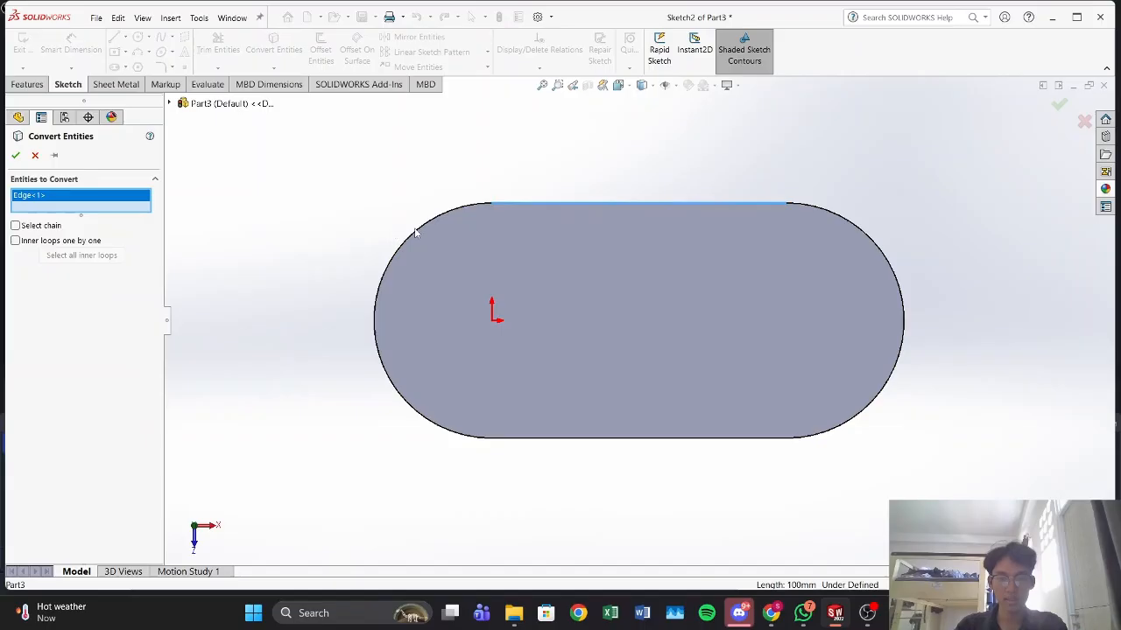
left_click(426, 246)
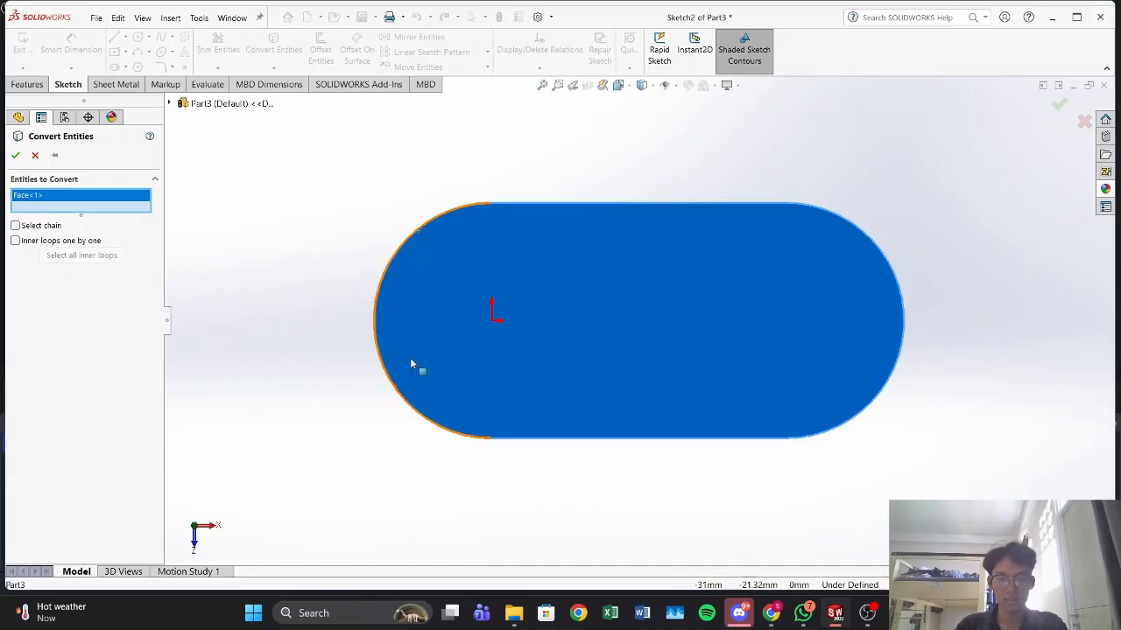
right_click(54, 194)
left_click(83, 217)
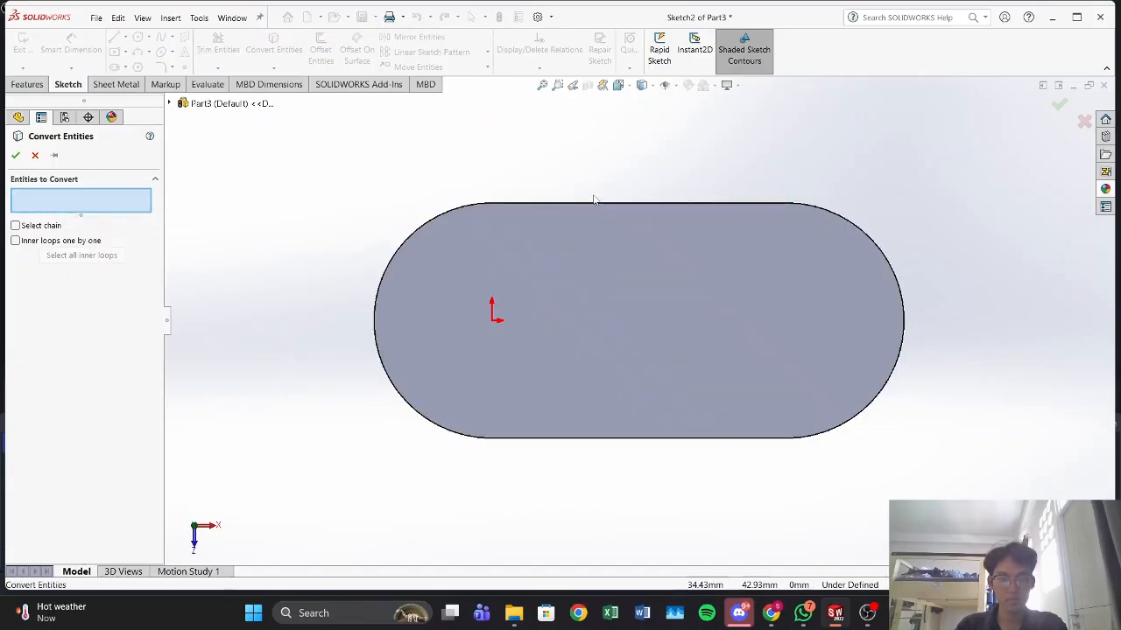
Step: Convert the top face's two straight edges and two end arcs into sketch entities
left_click(598, 204)
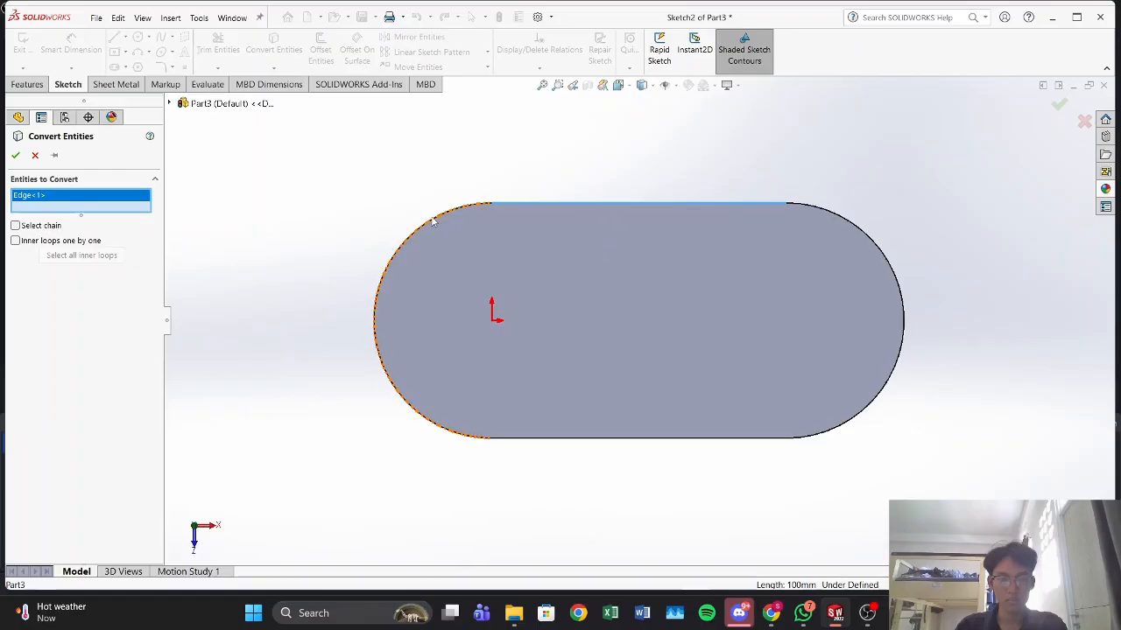
left_click(408, 243)
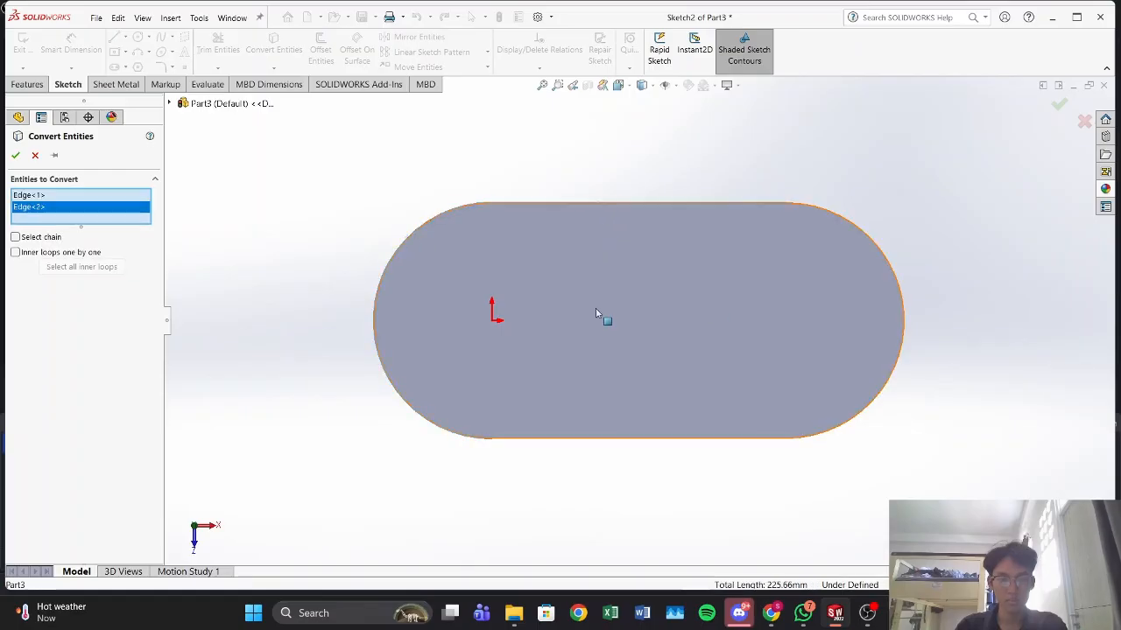
left_click(898, 280)
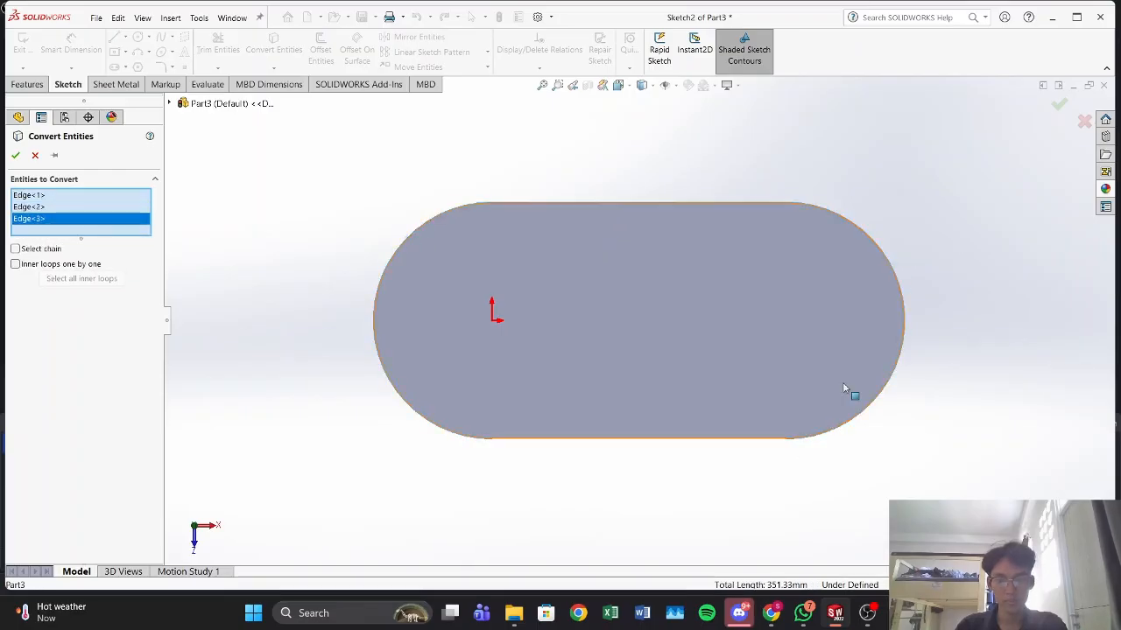
left_click(644, 443)
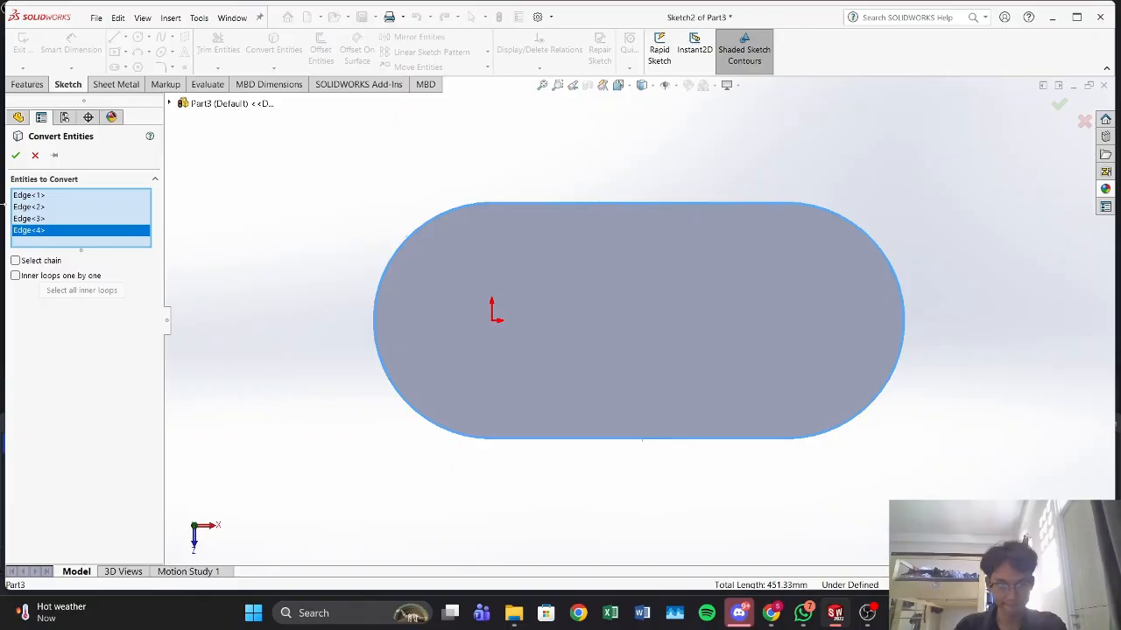
left_click(14, 156)
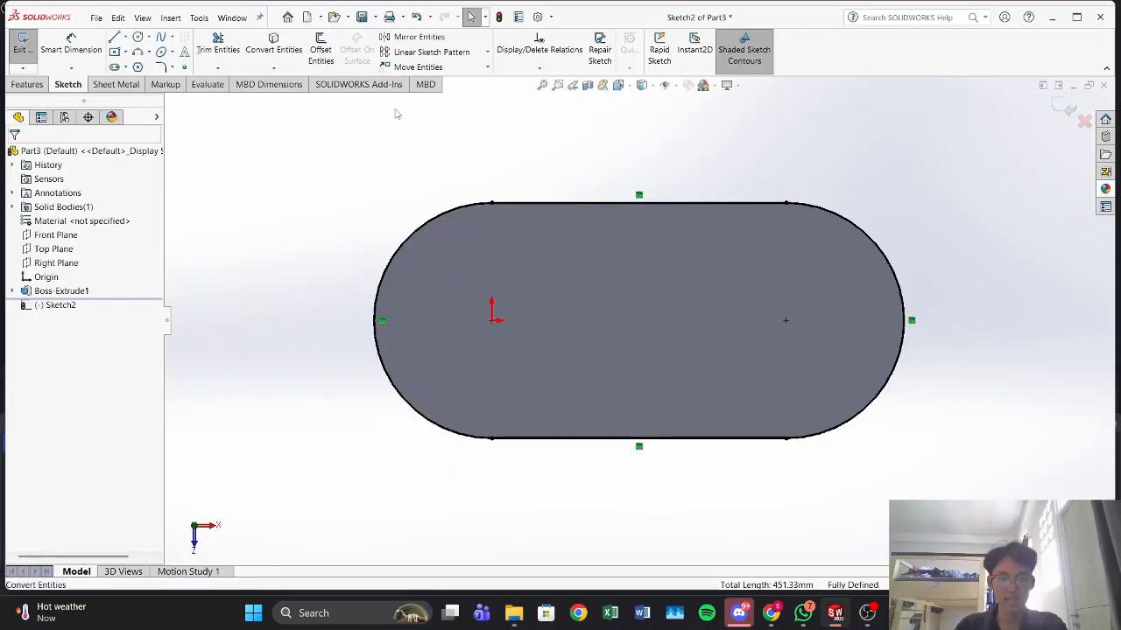
Step: Offset the whole converted slot outline 5 mm inward with Offset Entities, using the reversed direction
left_click(320, 55)
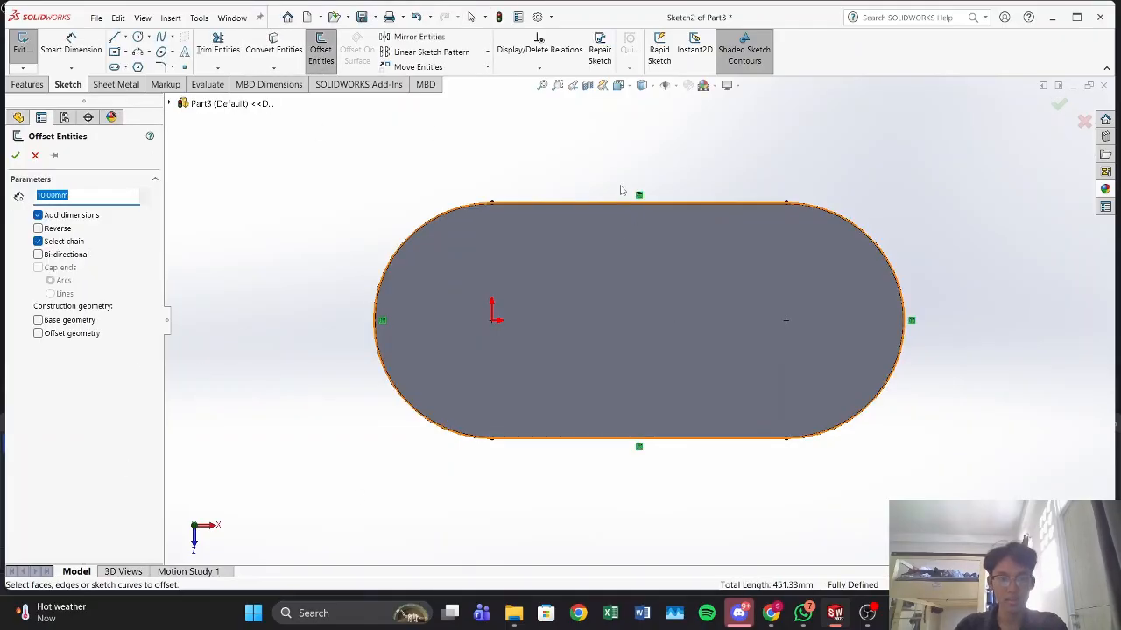
left_click(586, 202)
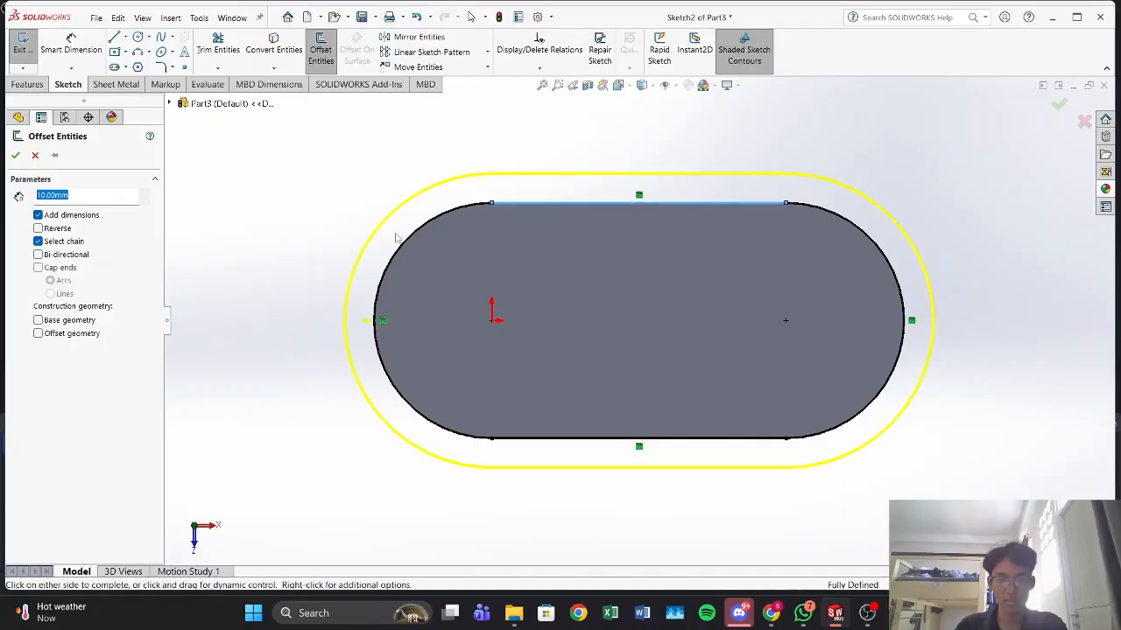
left_click(416, 233)
left_click(866, 221)
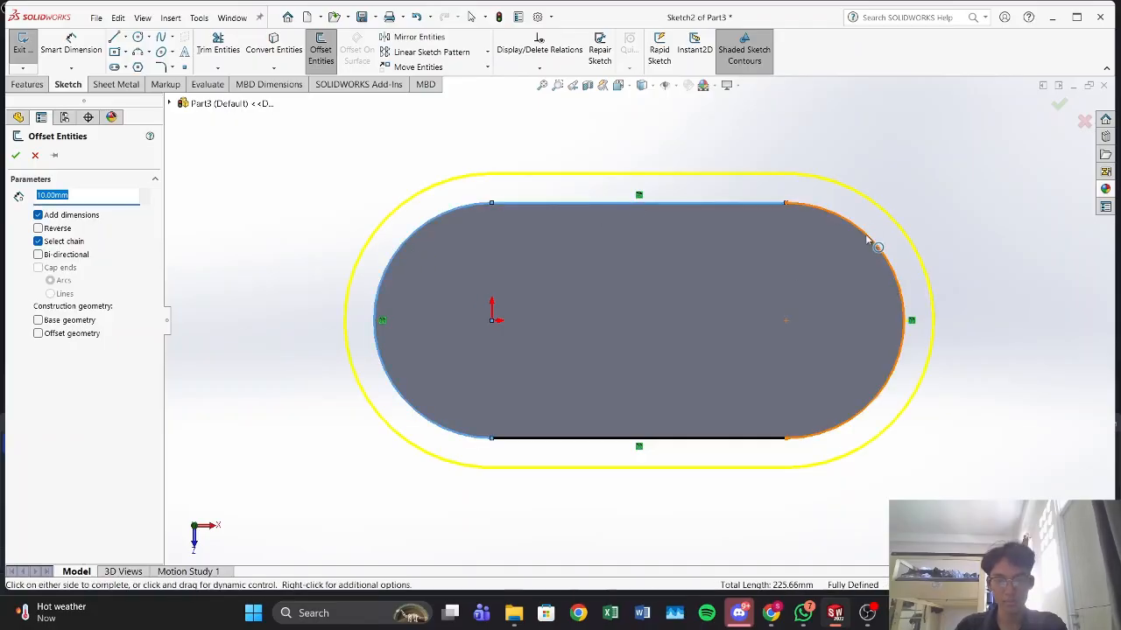
left_click(679, 438)
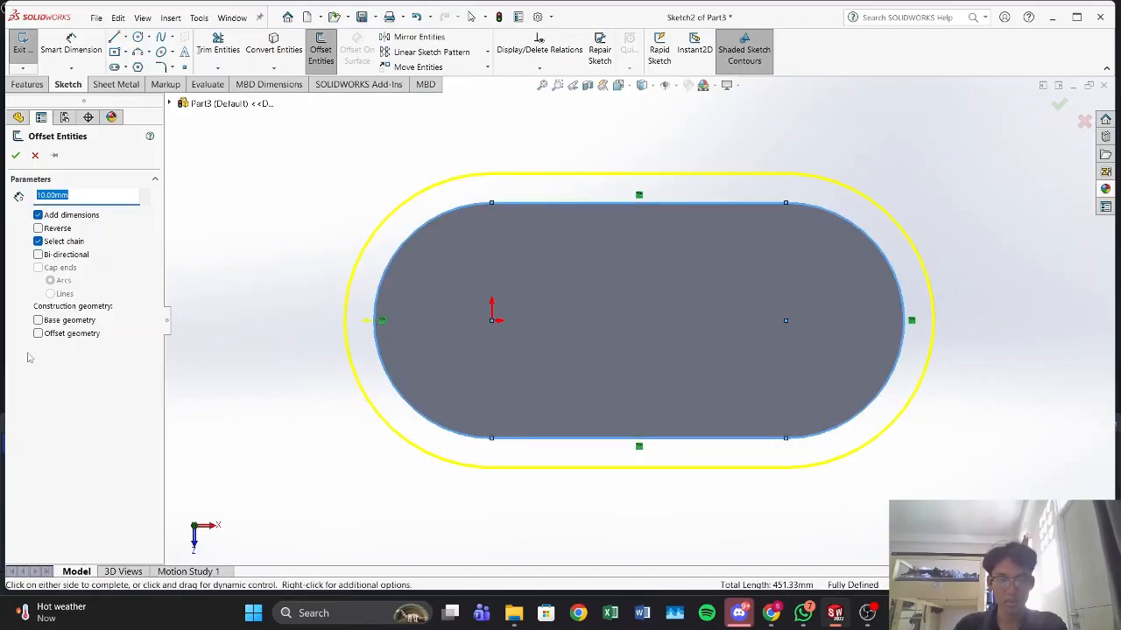
left_click(37, 228)
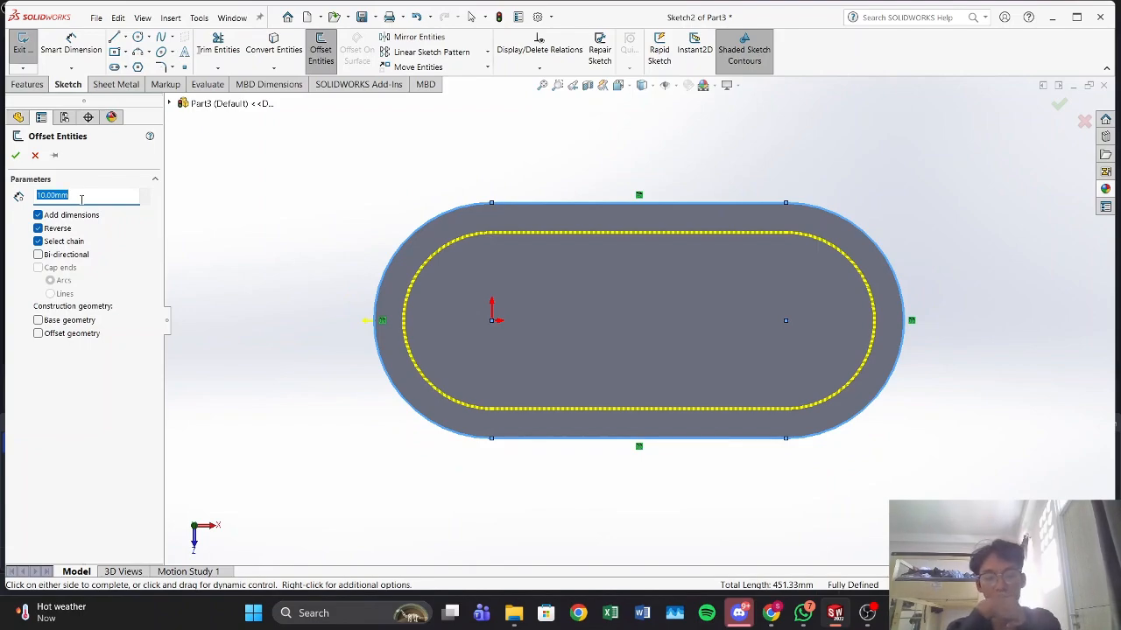
type("5")
key("Return")
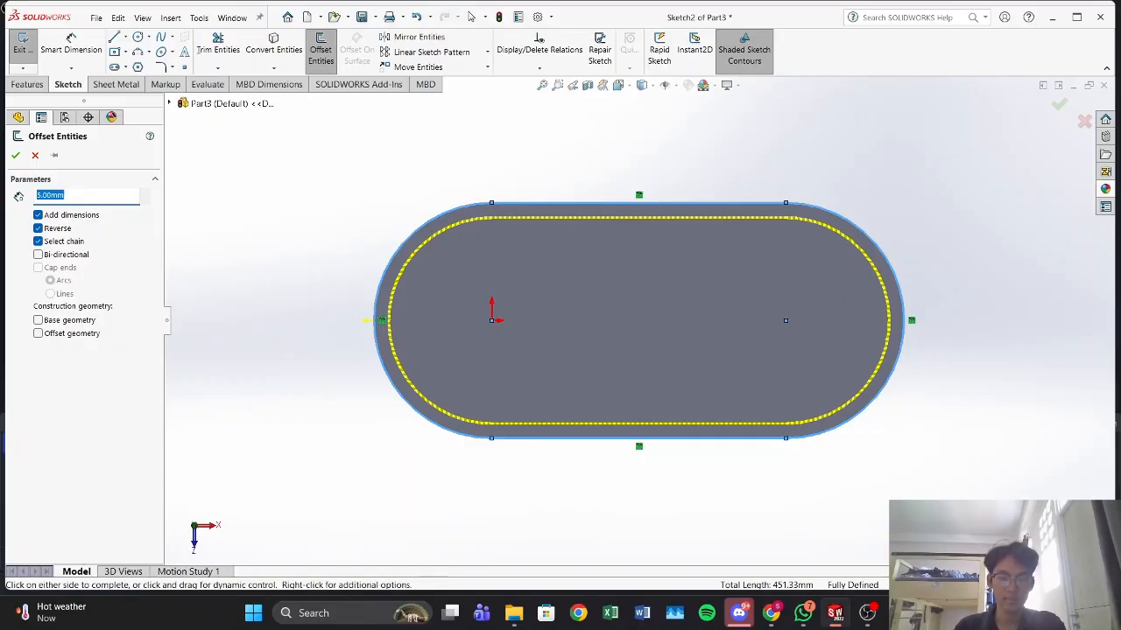
left_click(15, 156)
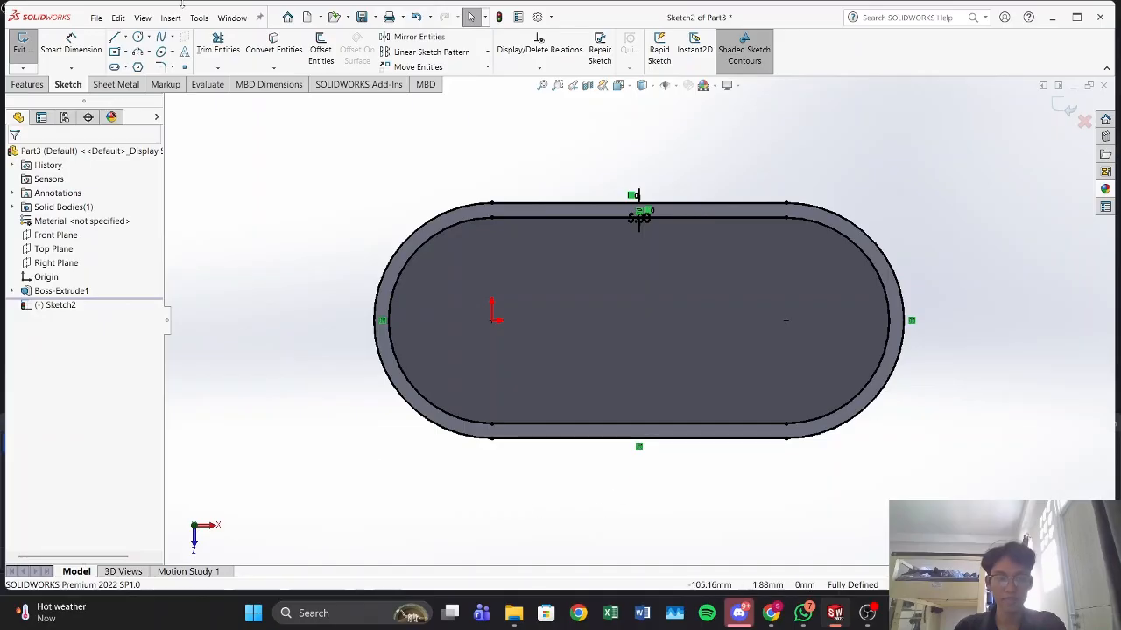
Step: Trim away the outer converted outline, keeping only the inner offset slot profile
left_click(219, 50)
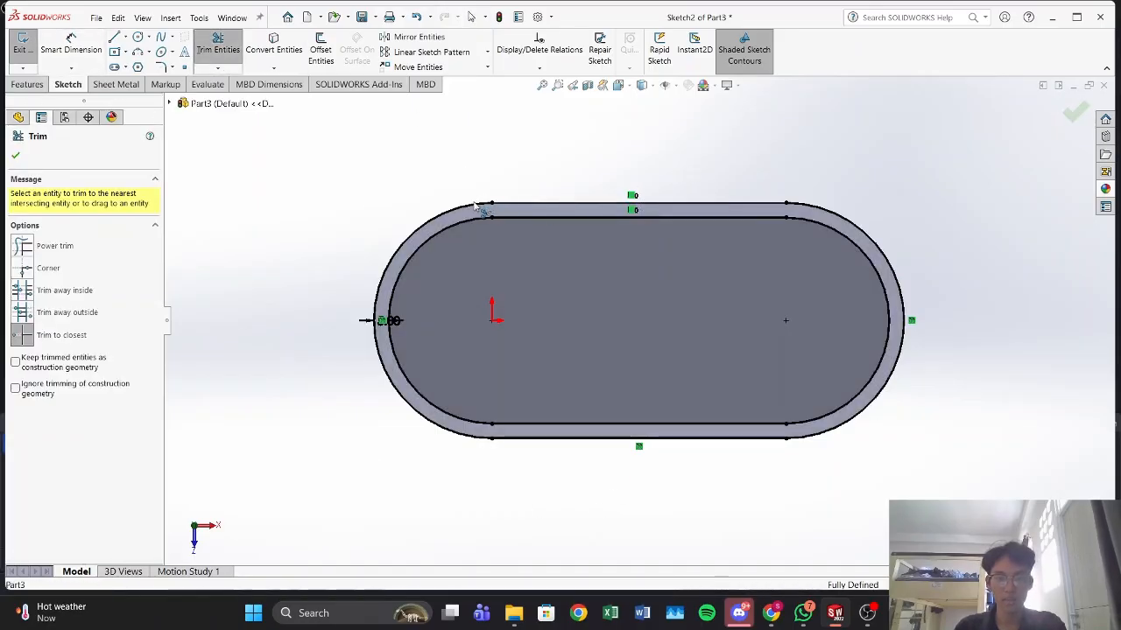
mouse_move(479, 208)
left_mouse_down()
mouse_move(400, 347)
mouse_move(643, 451)
mouse_move(884, 420)
mouse_move(875, 408)
left_mouse_up()
Step: Cut the inner slot profile into the plate as a blind extruded cut with a depth of 3 mm
left_click(27, 84)
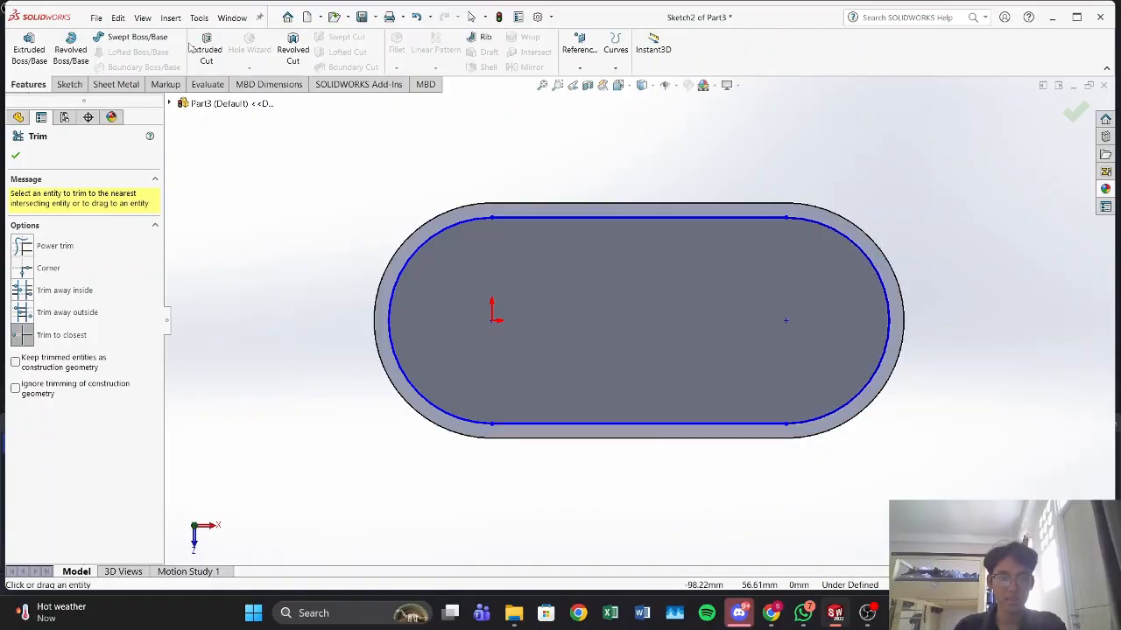
left_click(206, 49)
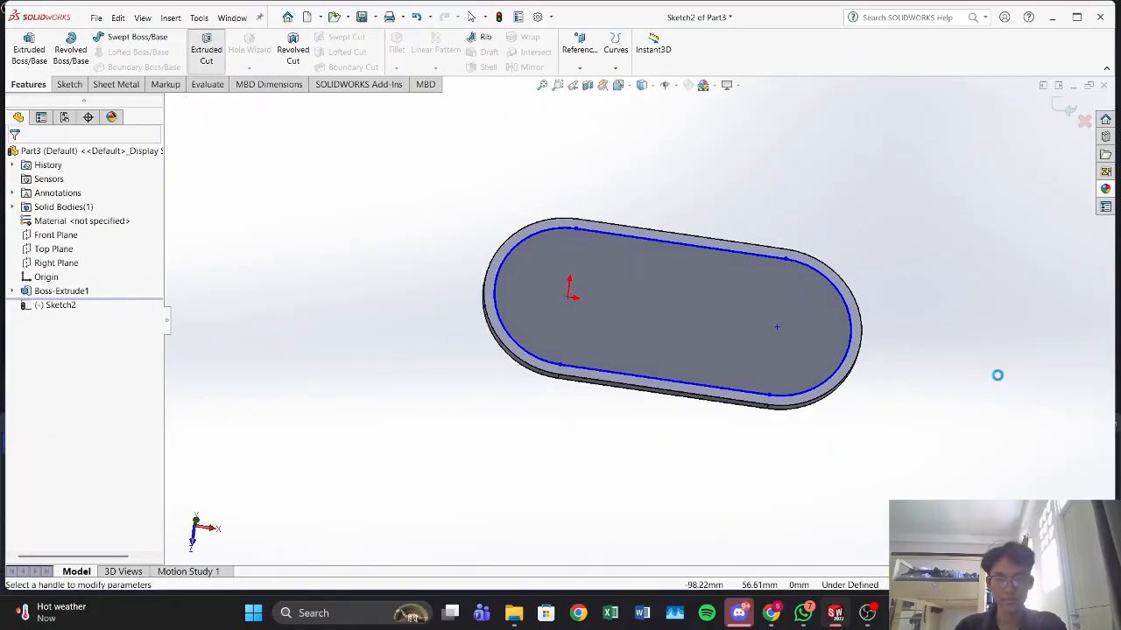
middle_click_drag(996, 383, 848, 392)
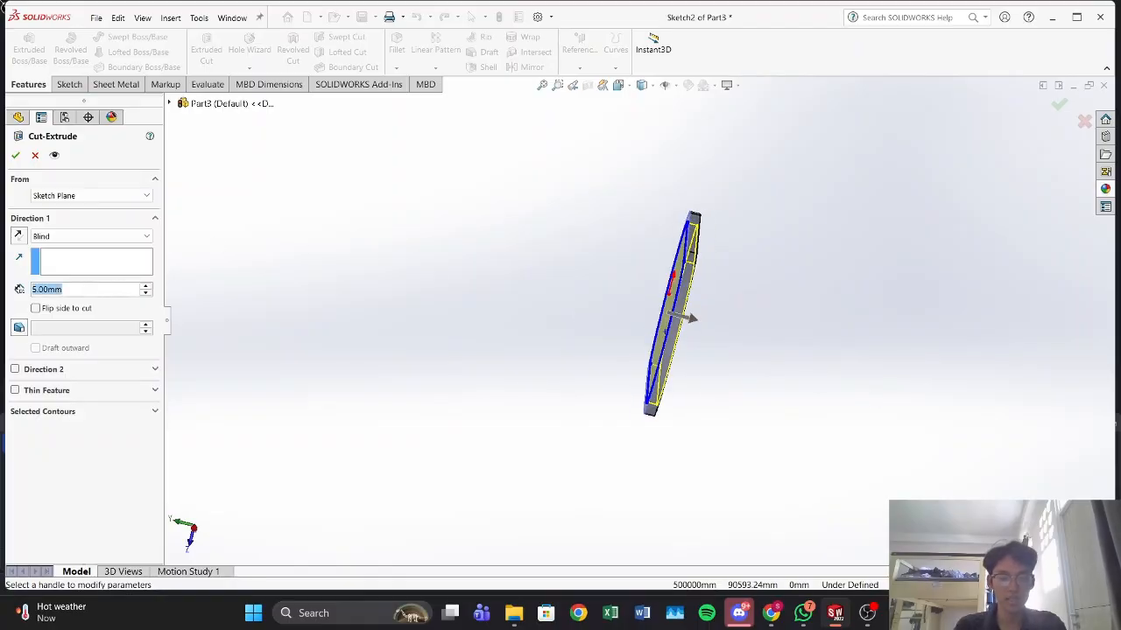
type("3")
key("Return")
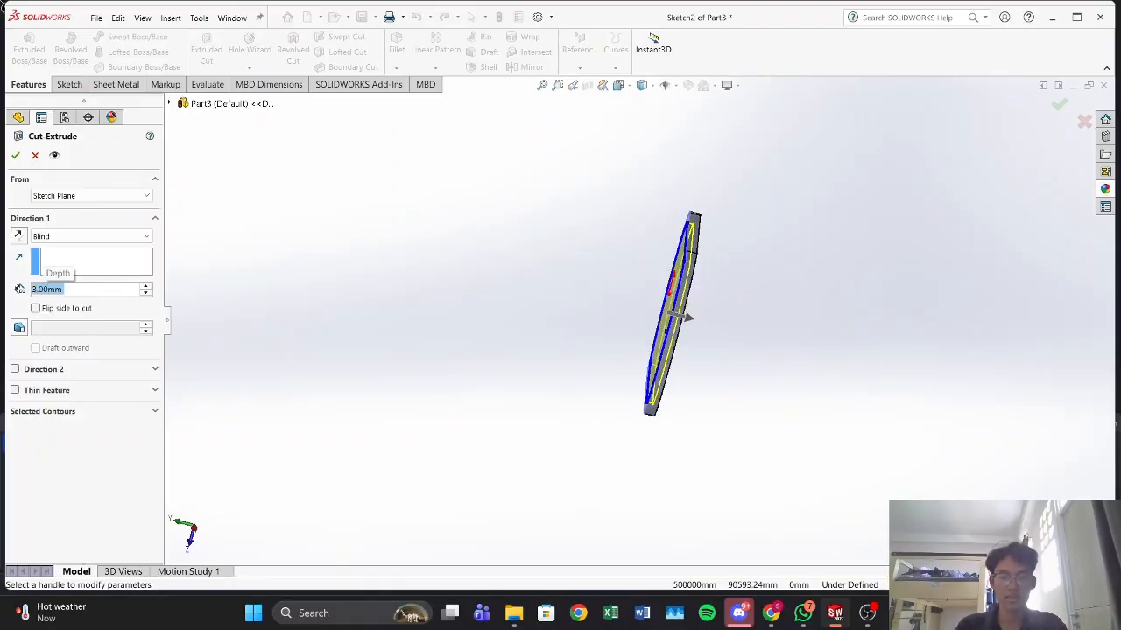
mouse_move(225, 242)
middle_mouse_down()
mouse_move(328, 298)
mouse_move(271, 290)
middle_mouse_up()
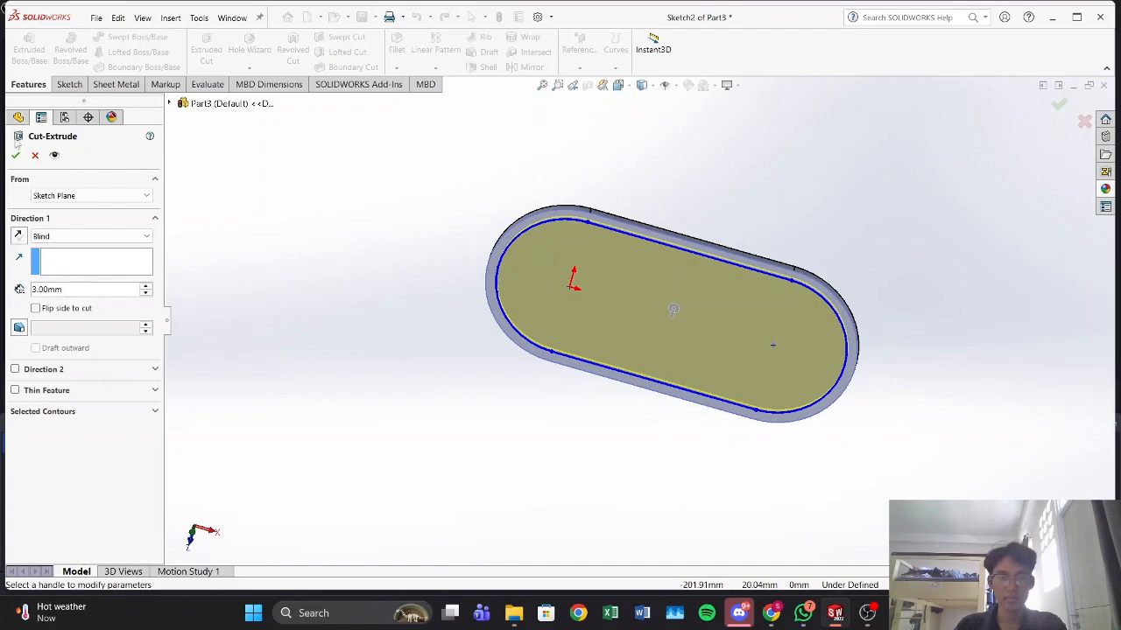
key("Return")
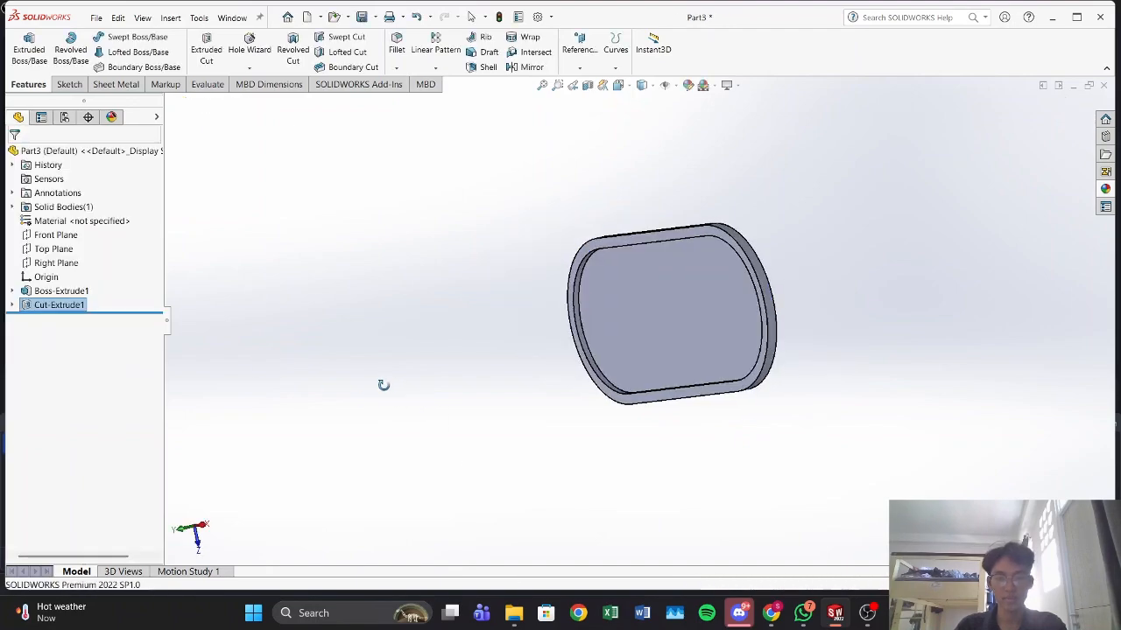
Step: Start a sketch on the recessed floor of the plate and open the sketch Text tool
middle_click_drag(424, 331, 602, 425)
left_click(718, 346)
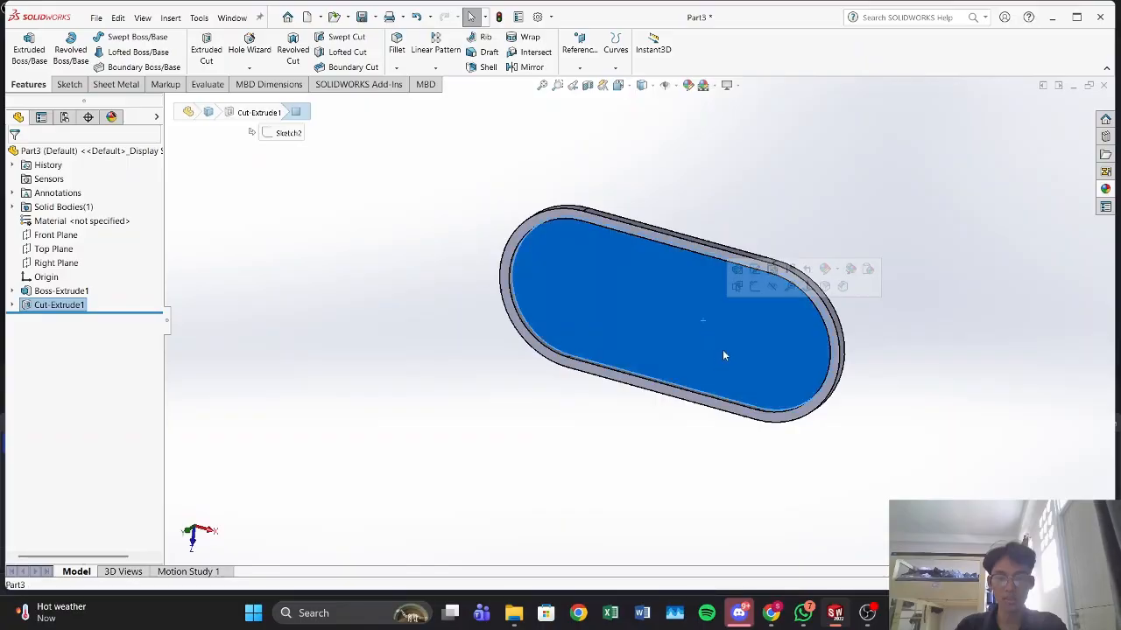
left_click(756, 287)
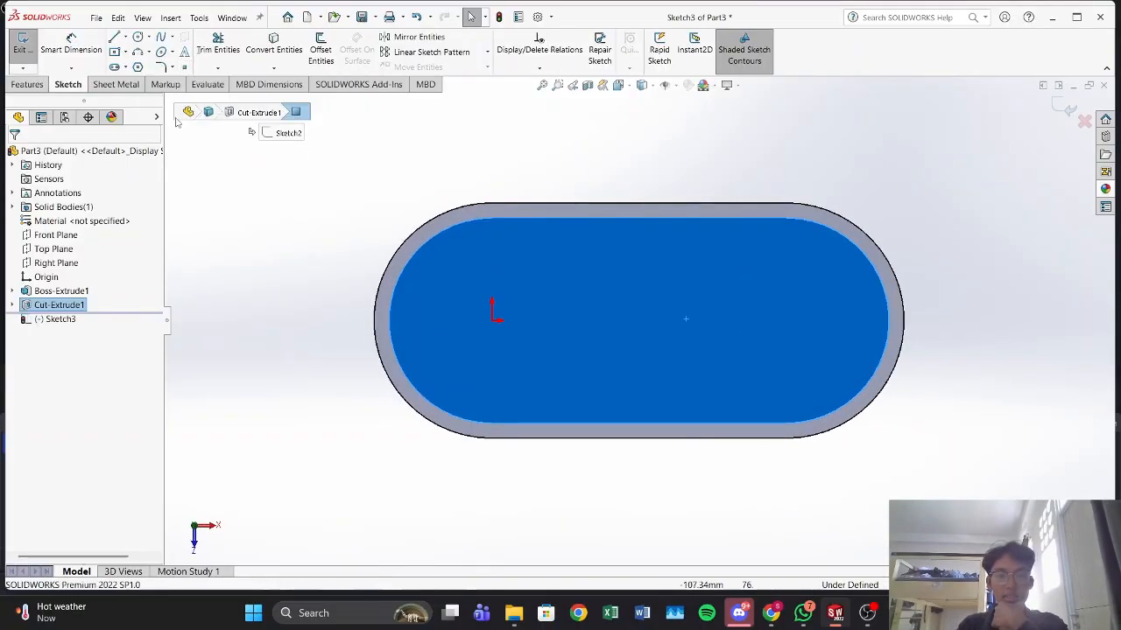
left_click(184, 53)
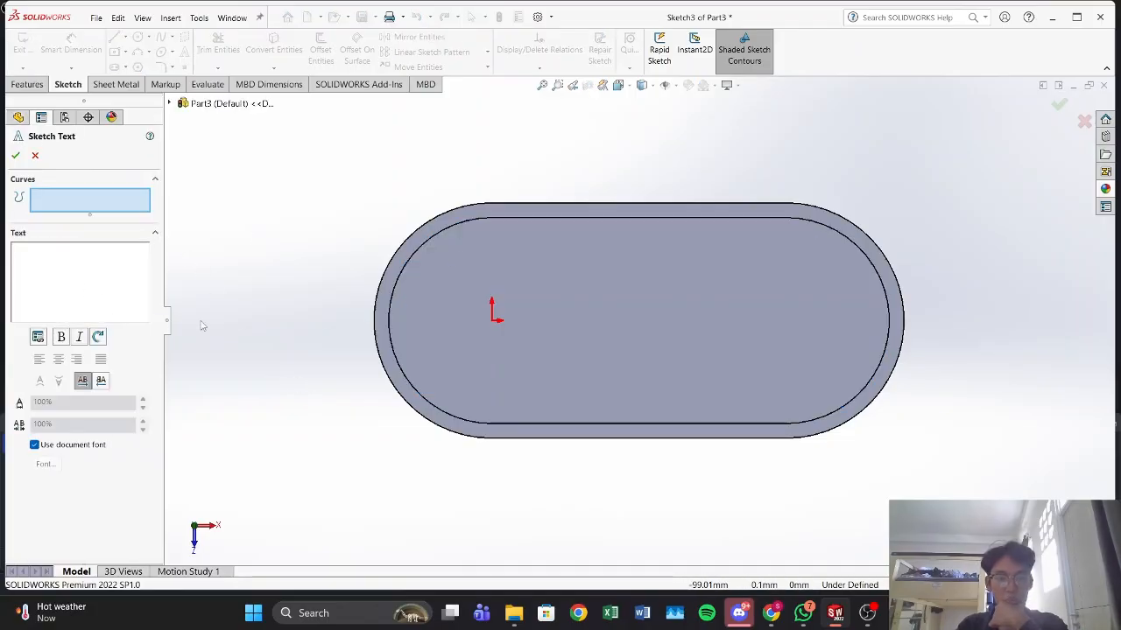
Step: Stop using the document font for the sketch text and choose the Gill Sans font
left_click(34, 446)
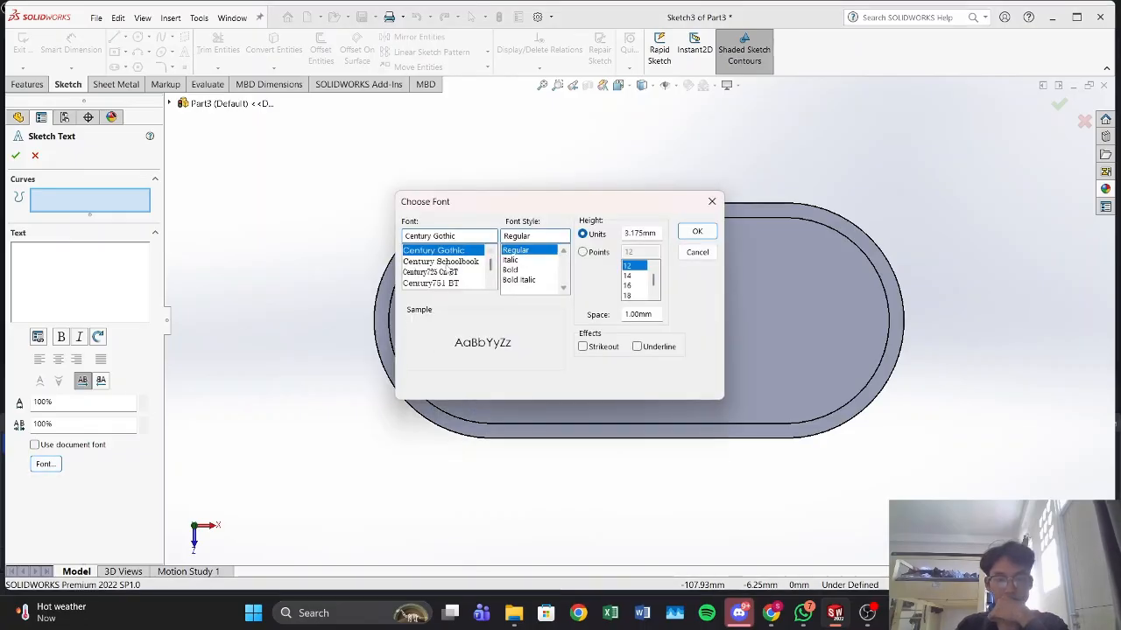
scroll(449, 274, "down", 3)
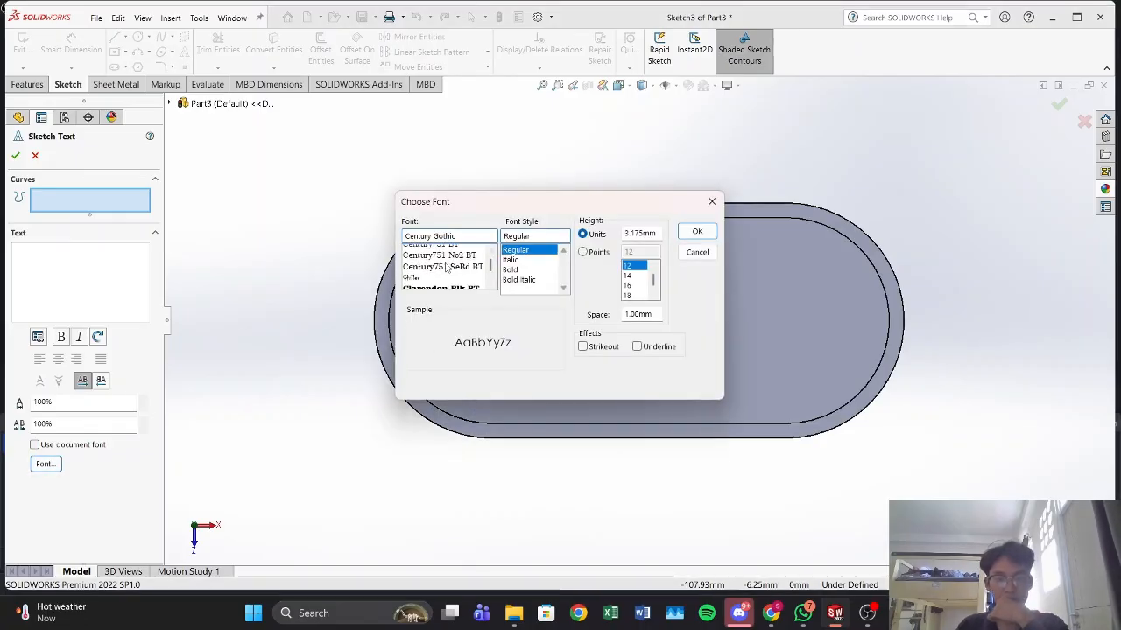
scroll(445, 270, "down", 5)
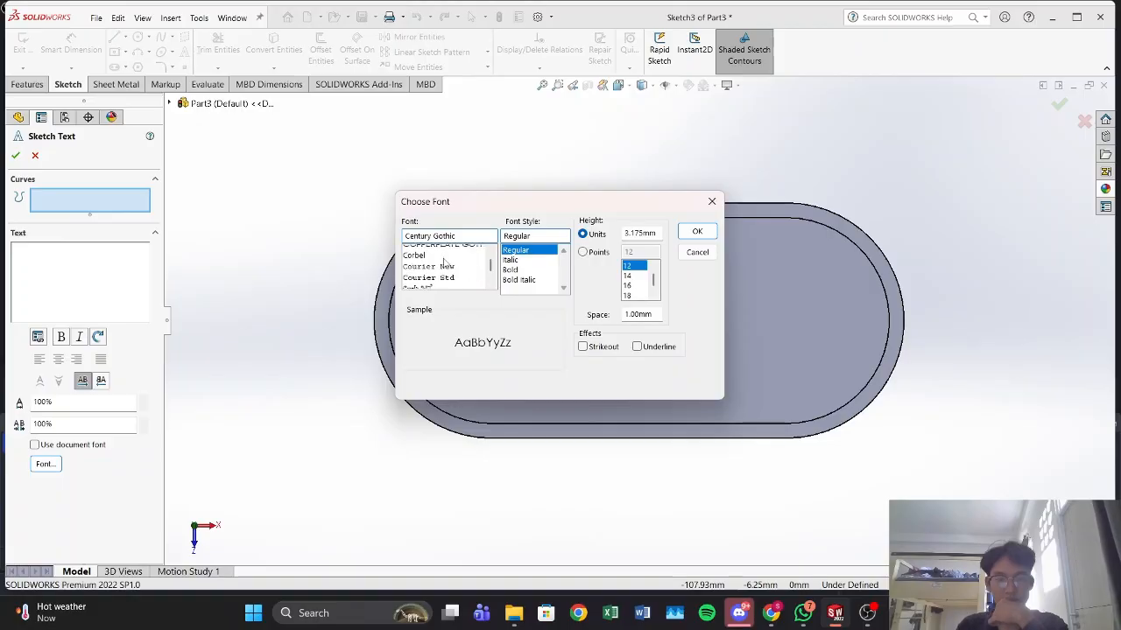
scroll(446, 263, "down", 8)
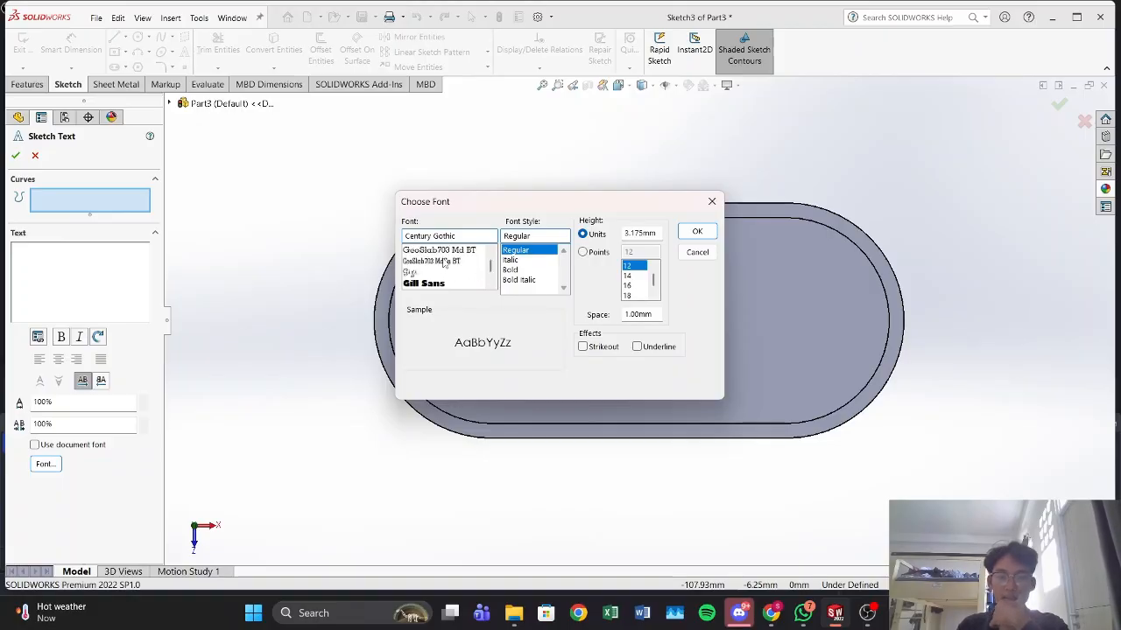
scroll(445, 262, "down", 3)
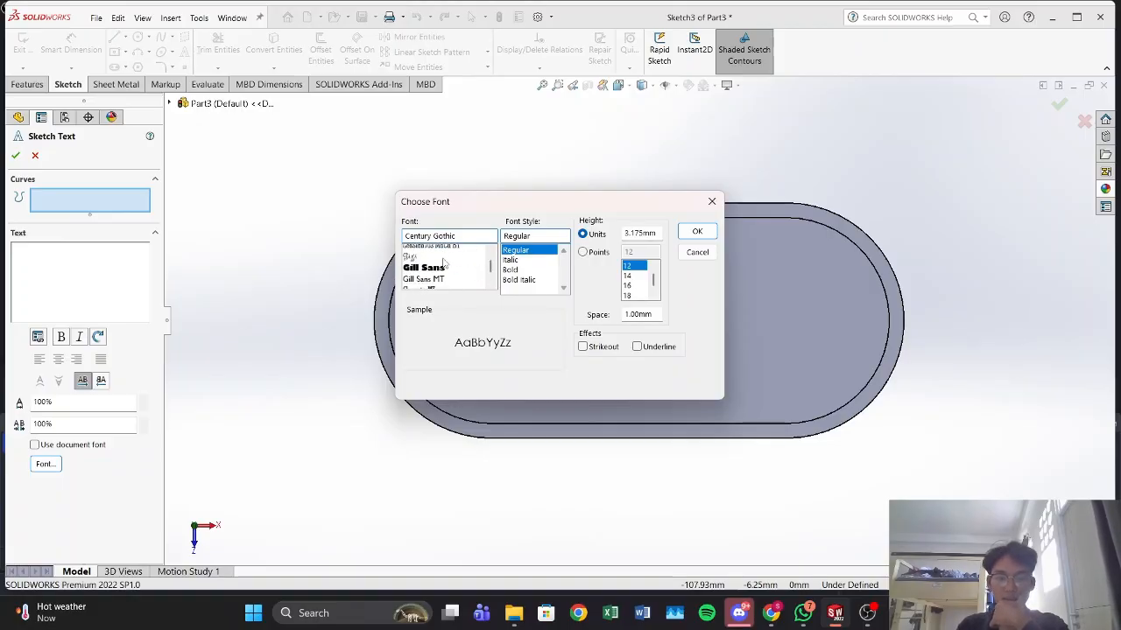
scroll(445, 263, "up", 1)
left_click(429, 283)
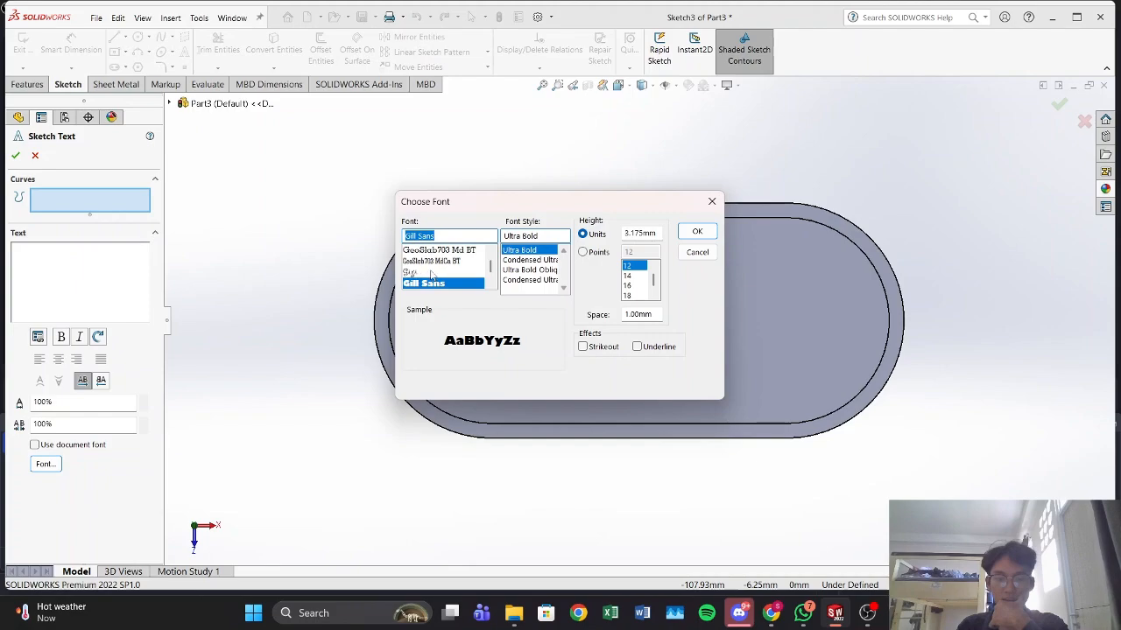
Step: Set the sketch text's font style to Ultra Bold Oblique and its height to 5 mm in units
left_click(519, 269)
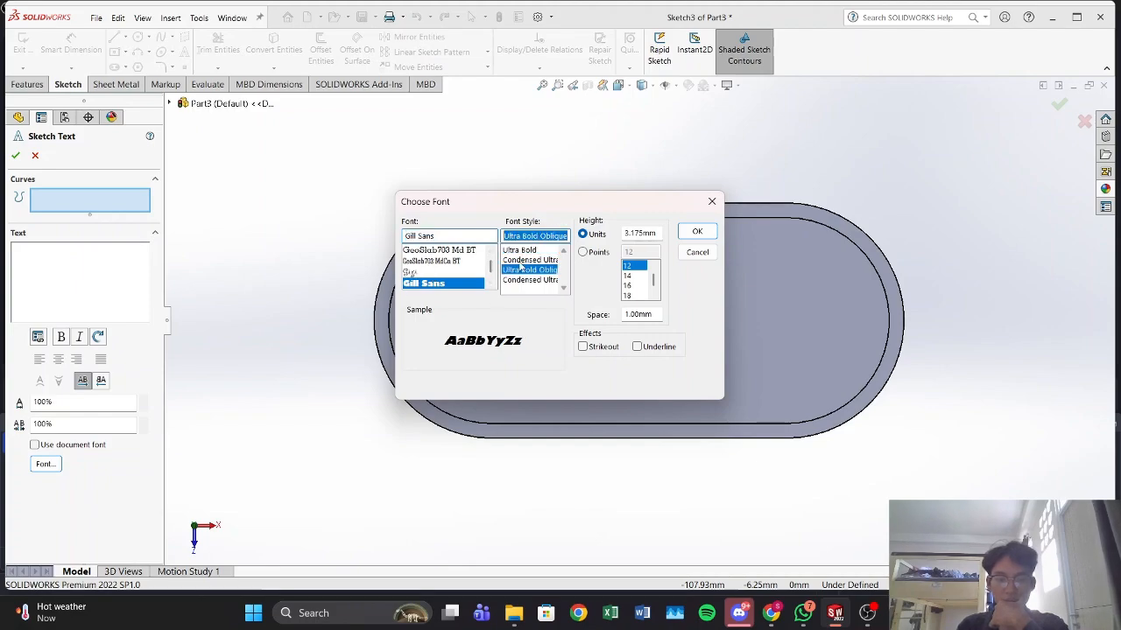
left_click(520, 261)
left_click(520, 280)
left_click(518, 270)
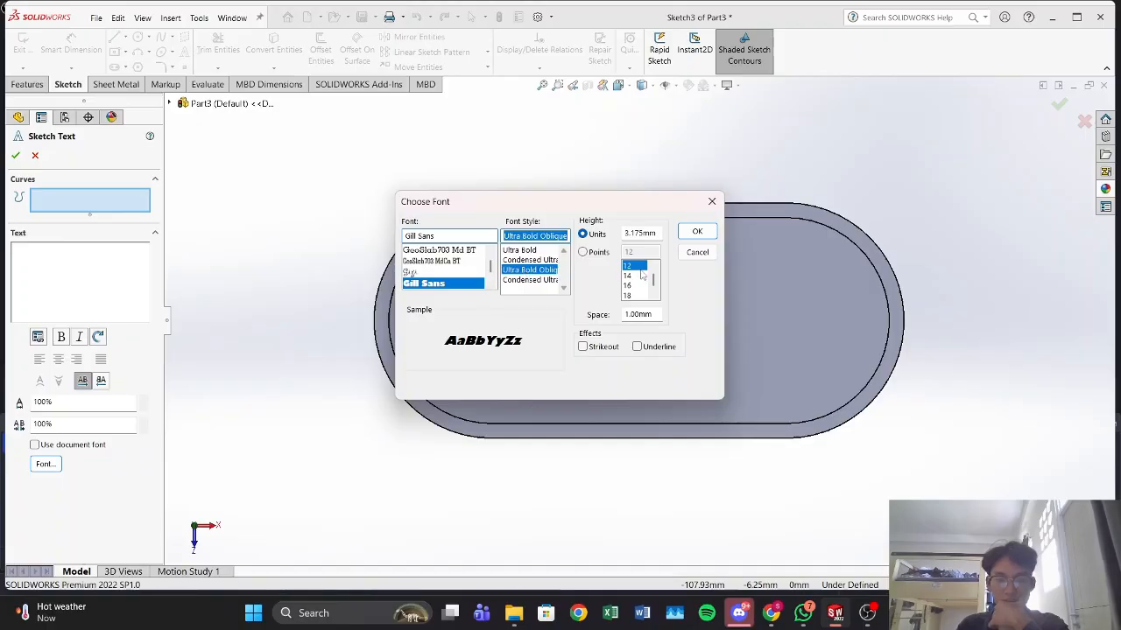
left_click(581, 253)
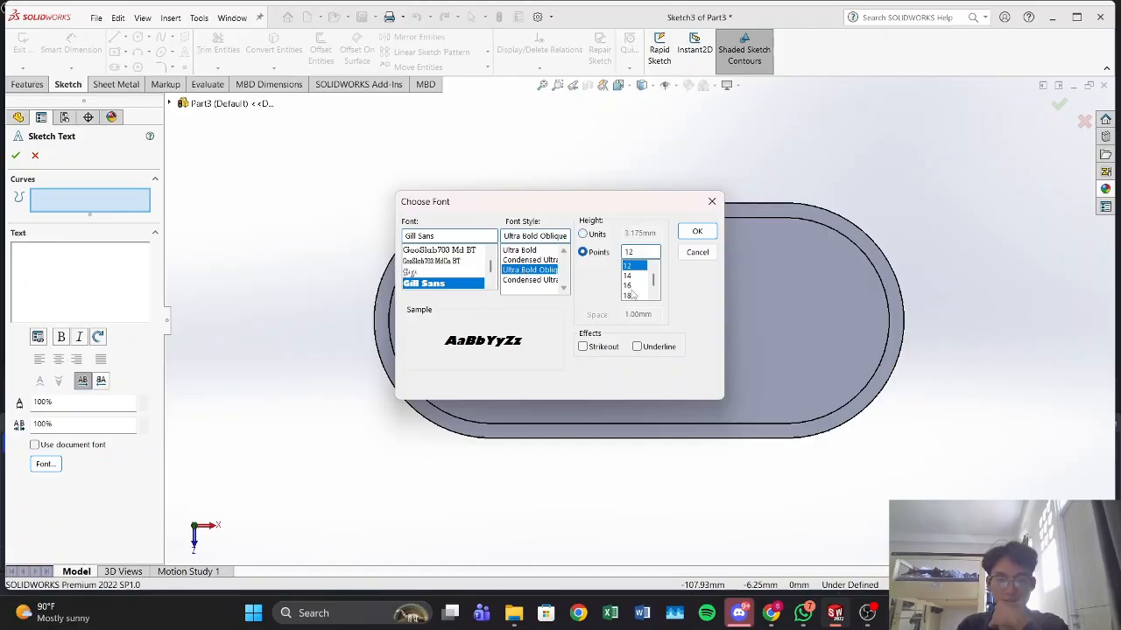
scroll(628, 280, "up", 2)
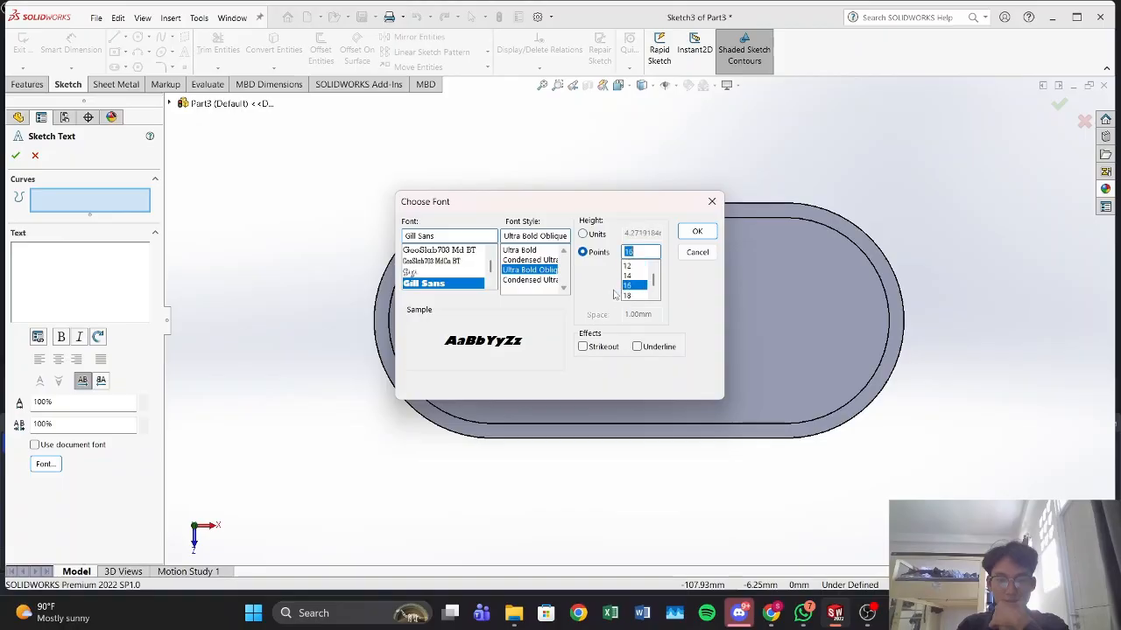
left_click(582, 234)
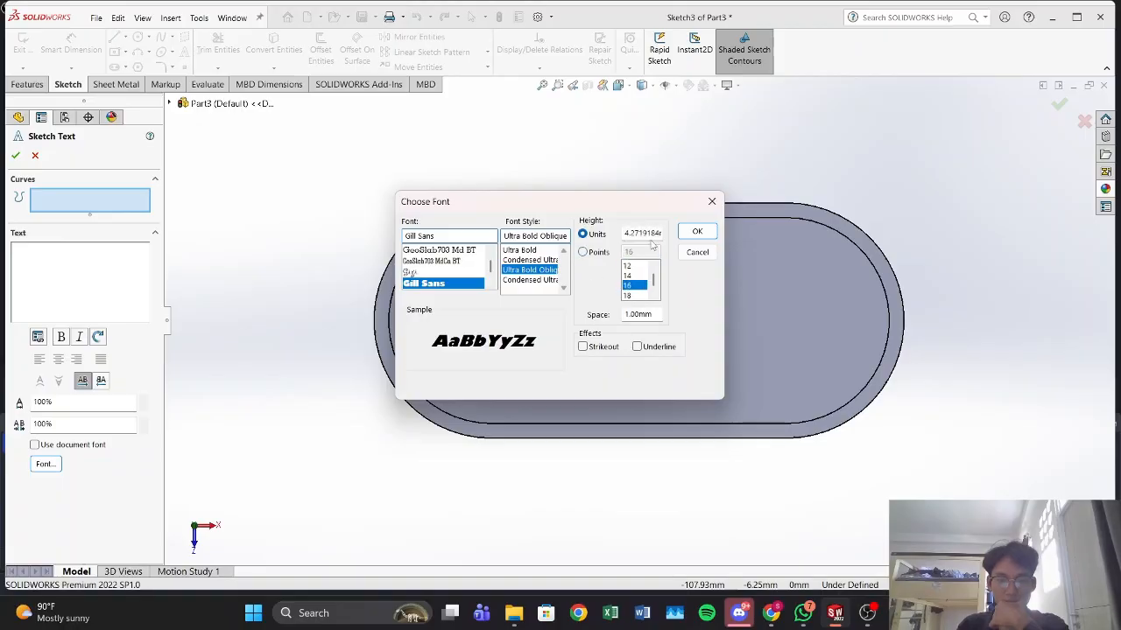
left_click(697, 231)
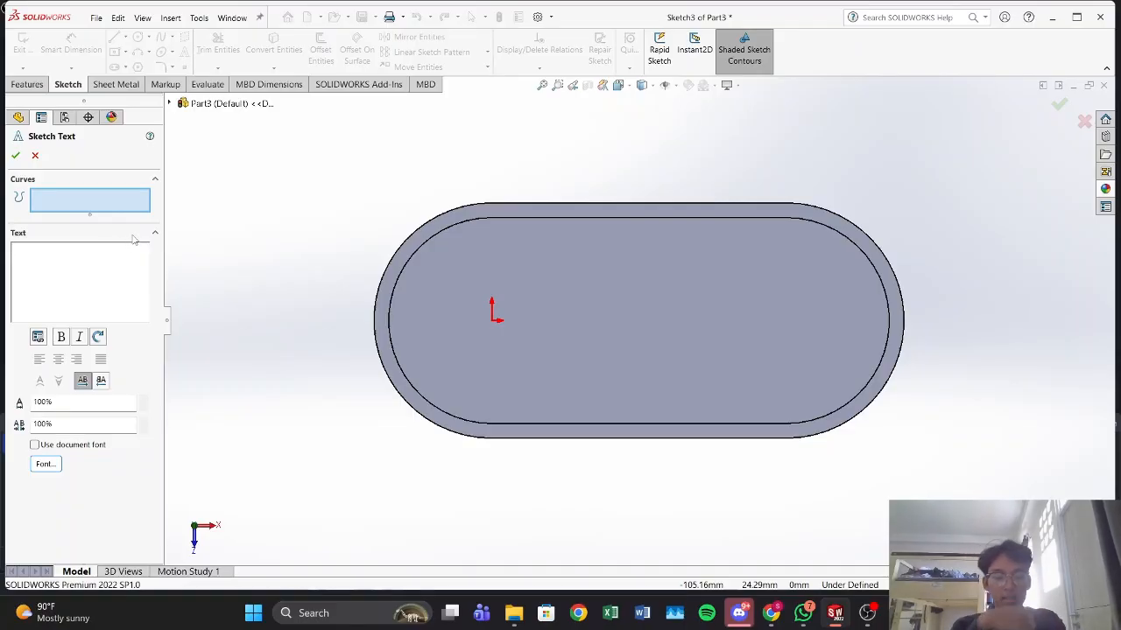
Step: Enter the sketch text AUTOMATION ENGINEERING and place it near the middle of the recessed floor
type("MATION")
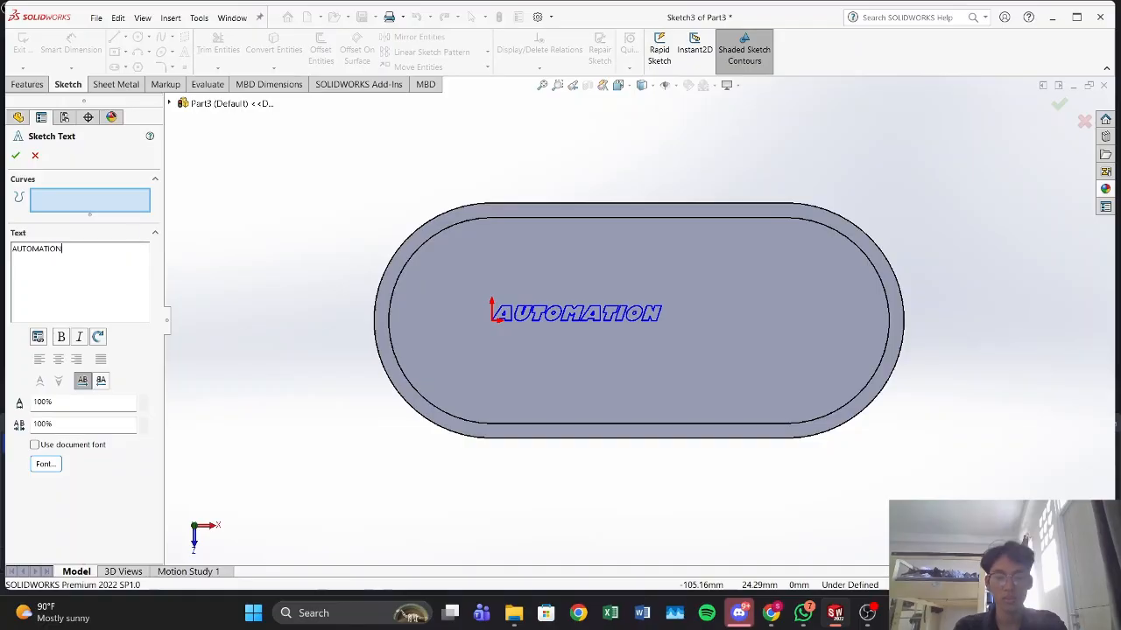
type(" ENGINEERING")
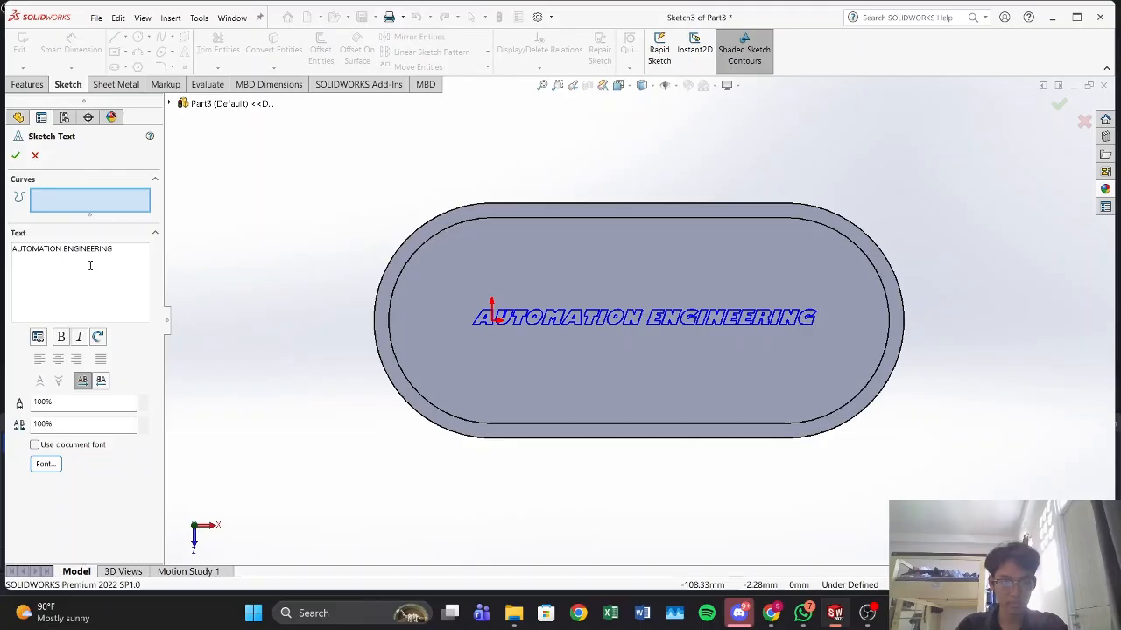
left_click(43, 465)
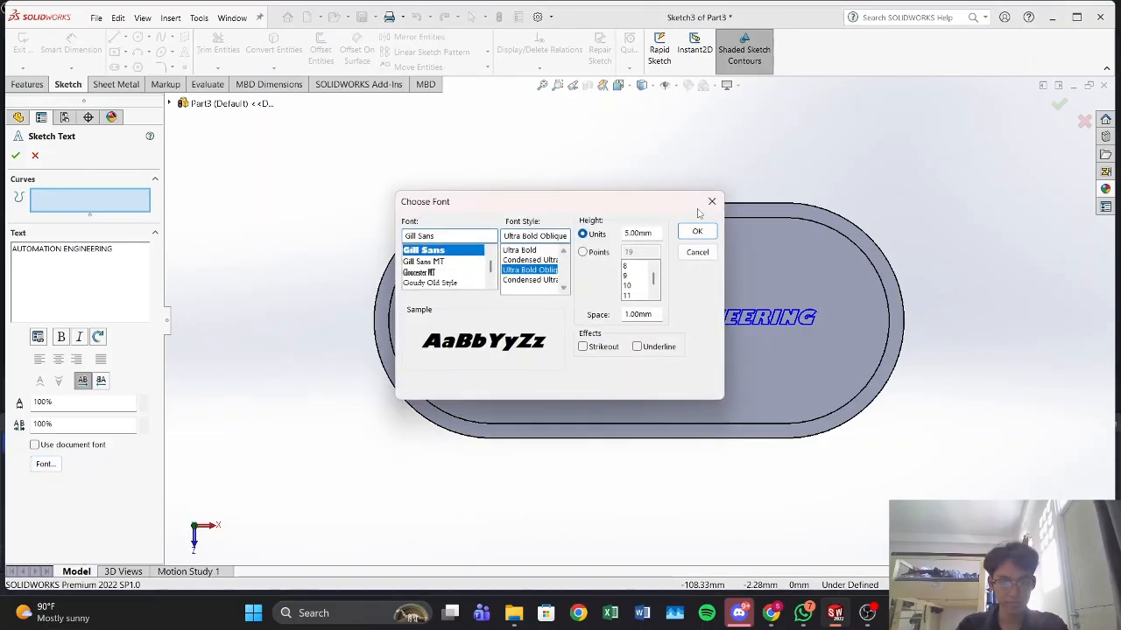
left_click(711, 202)
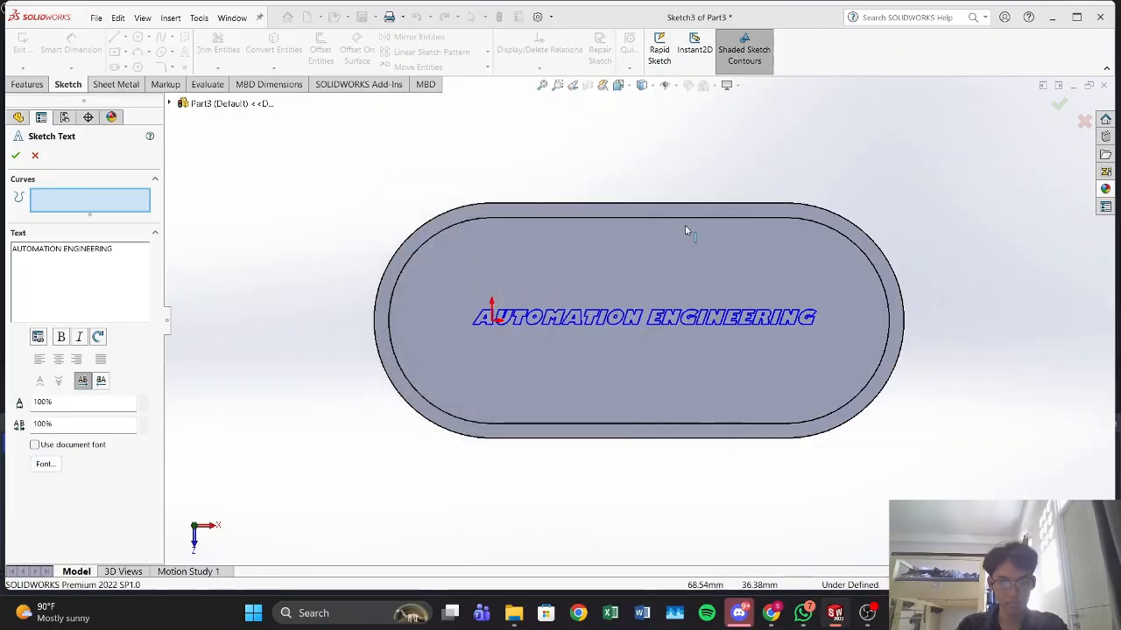
left_click(16, 156)
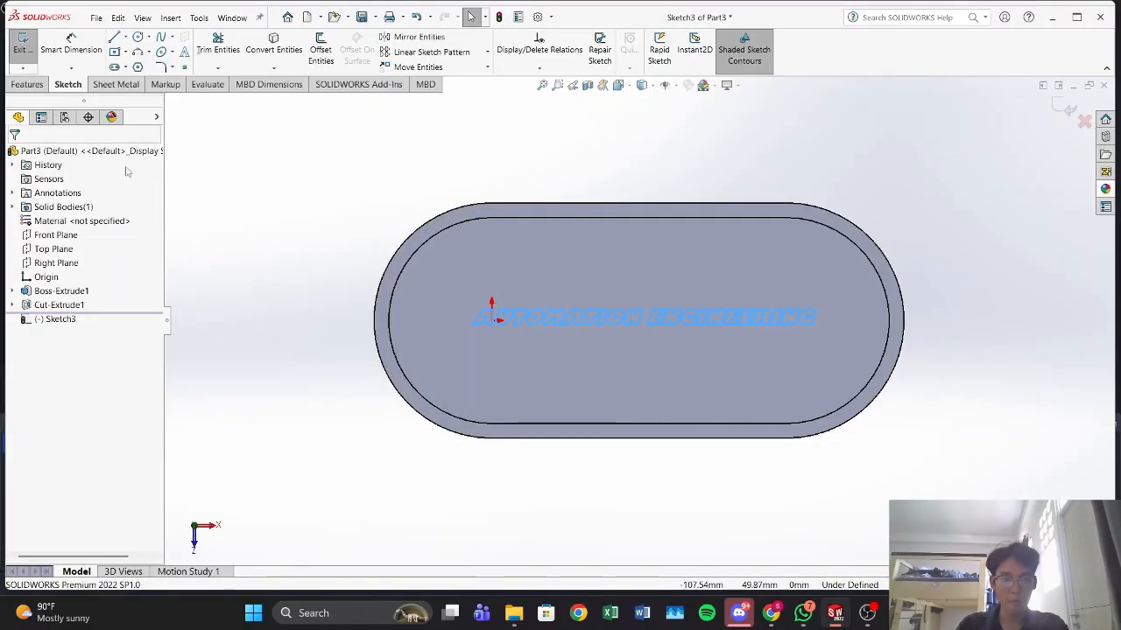
Step: Extrude the AUTOMATION ENGINEERING sketch text 3 mm as a blind boss merged with the plate
left_click(27, 84)
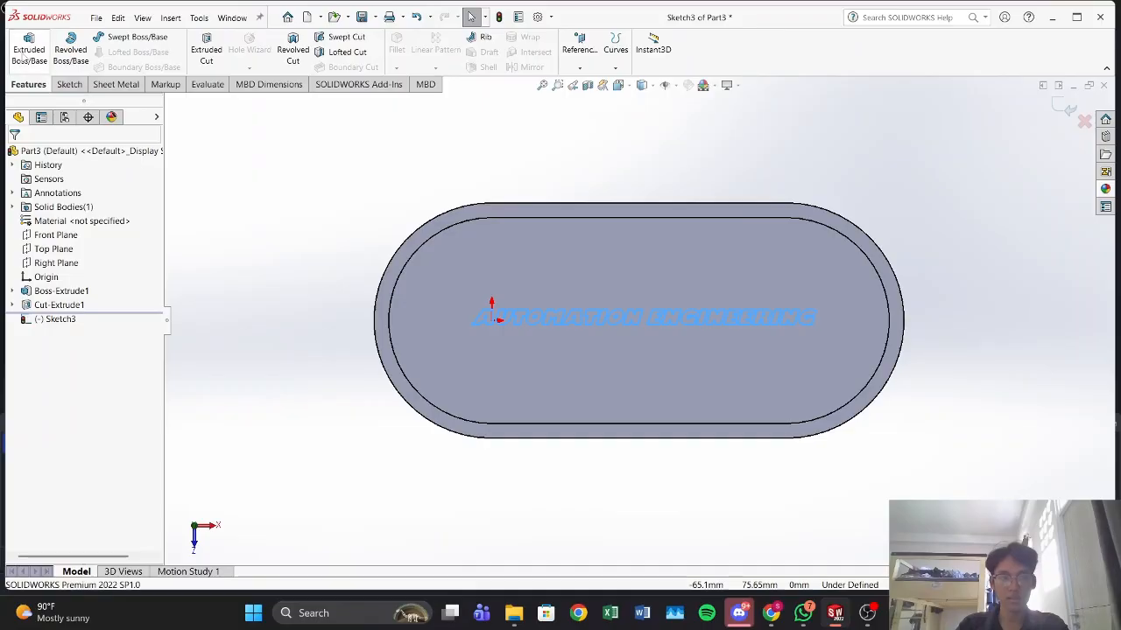
left_click(29, 48)
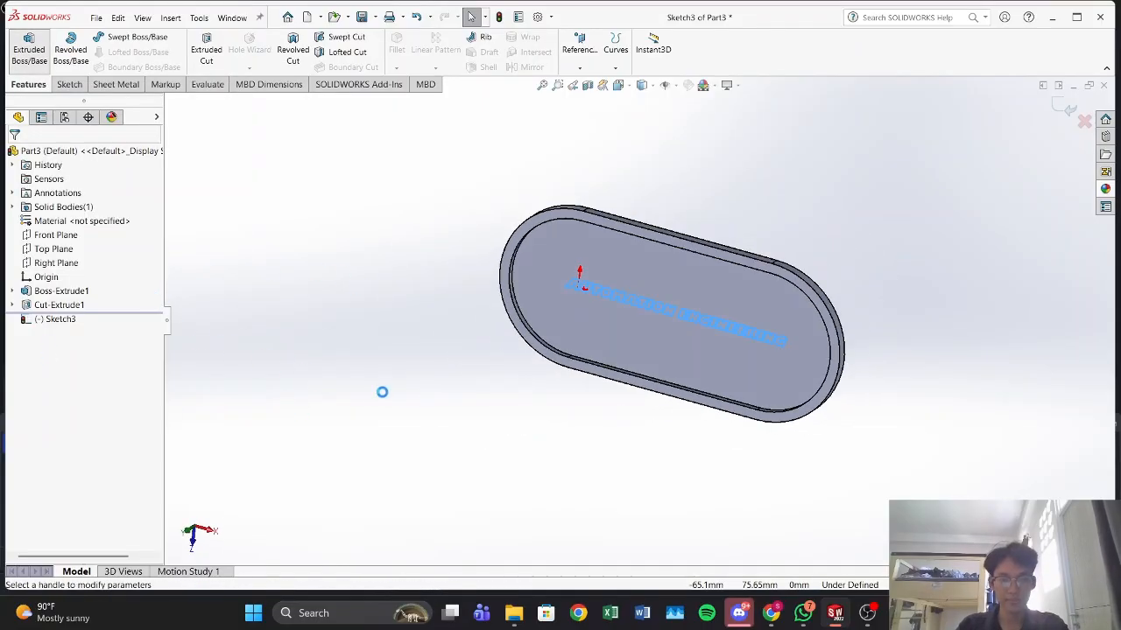
middle_click_drag(382, 396, 302, 367)
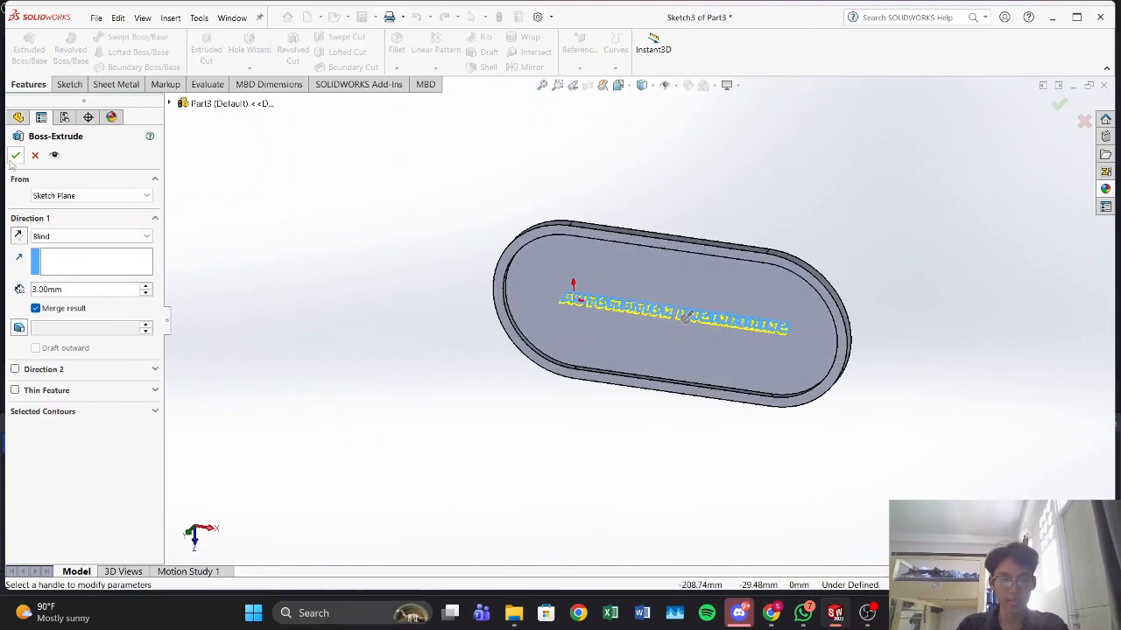
middle_click_drag(551, 458, 568, 324)
Step: Start a sketch on the recessed floor and draw two circles about 6.9 mm and 6.4 mm in diameter, one near each rounded end, level with the origin
left_click(657, 348)
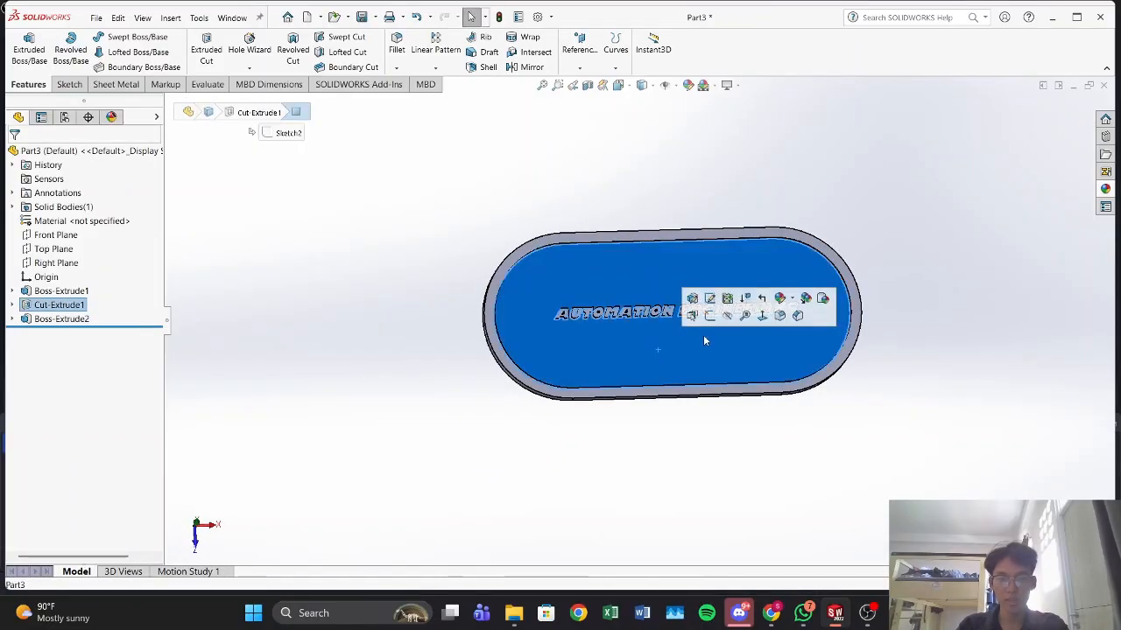
left_click(709, 317)
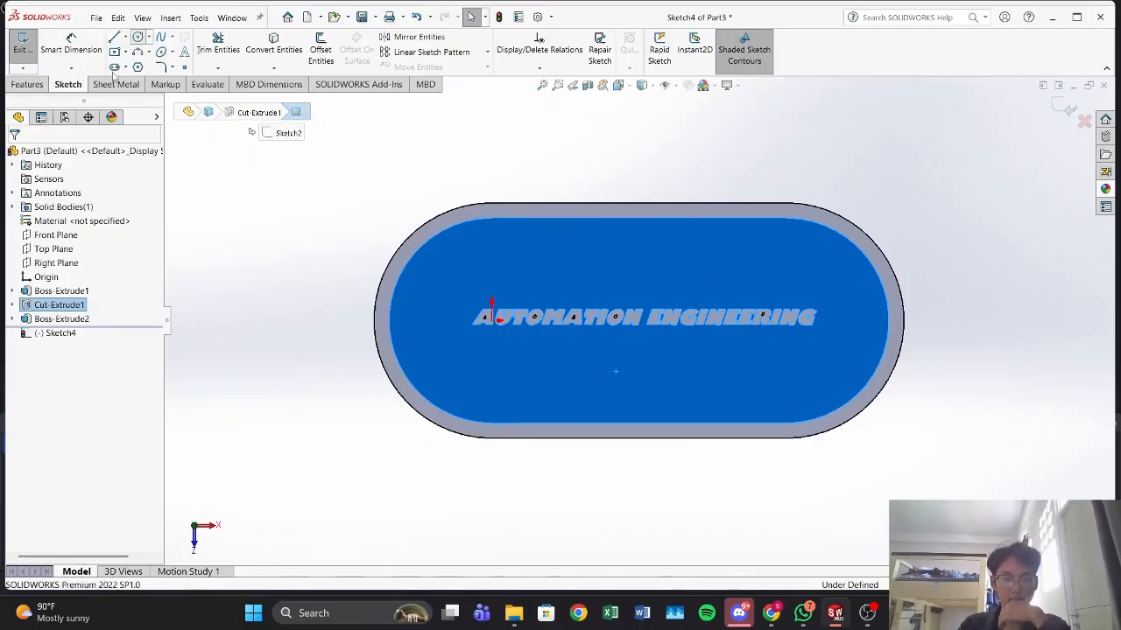
left_click(138, 37)
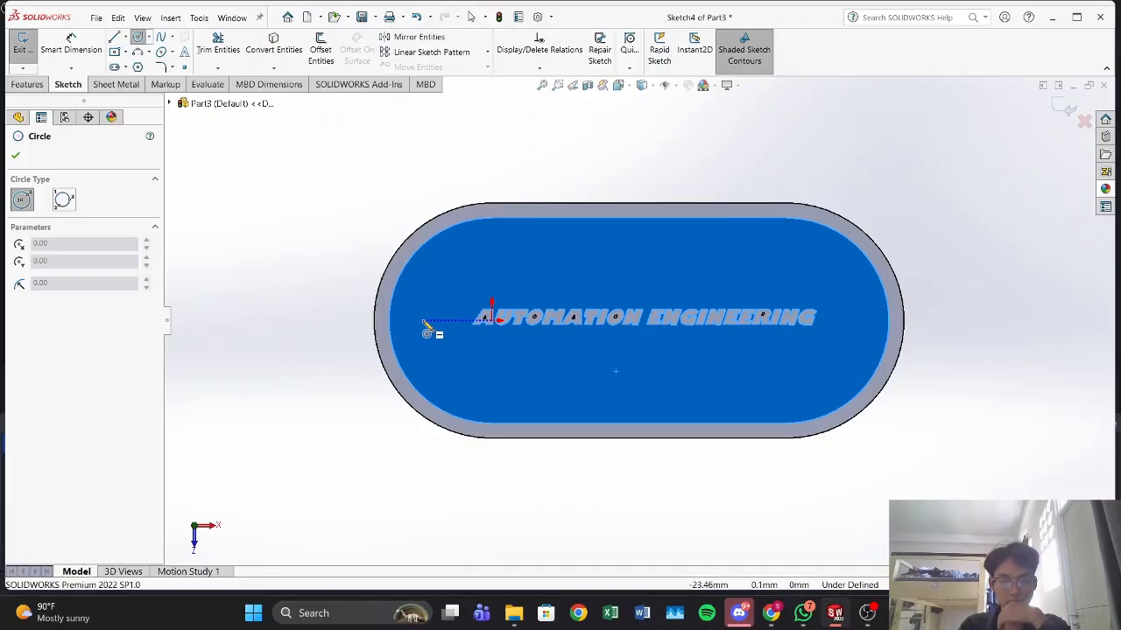
left_click(425, 321)
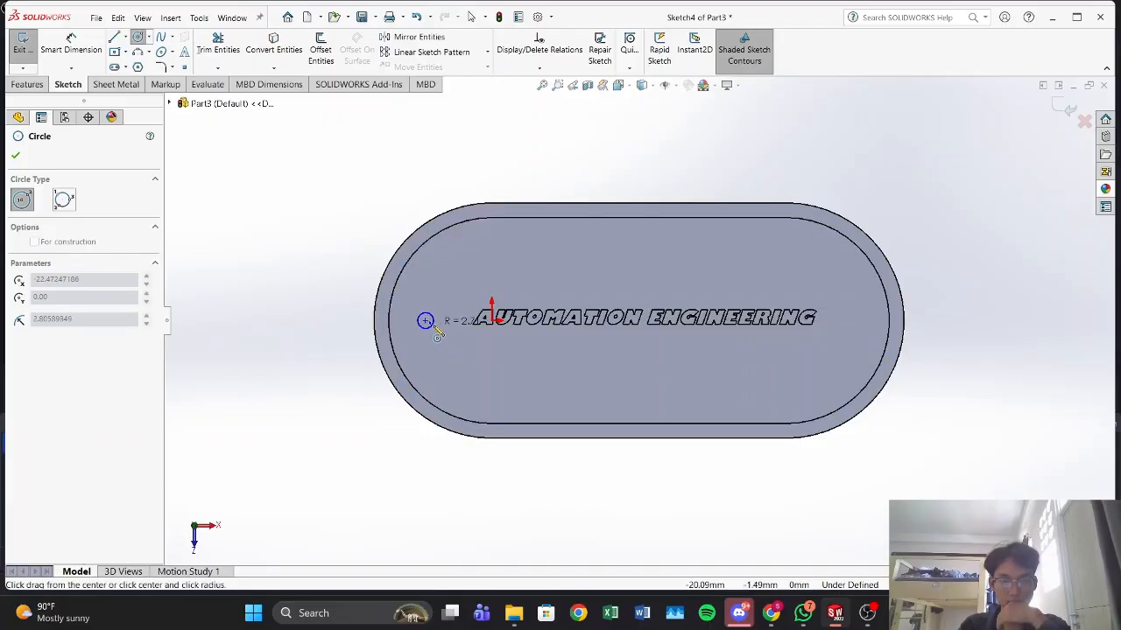
left_click(435, 322)
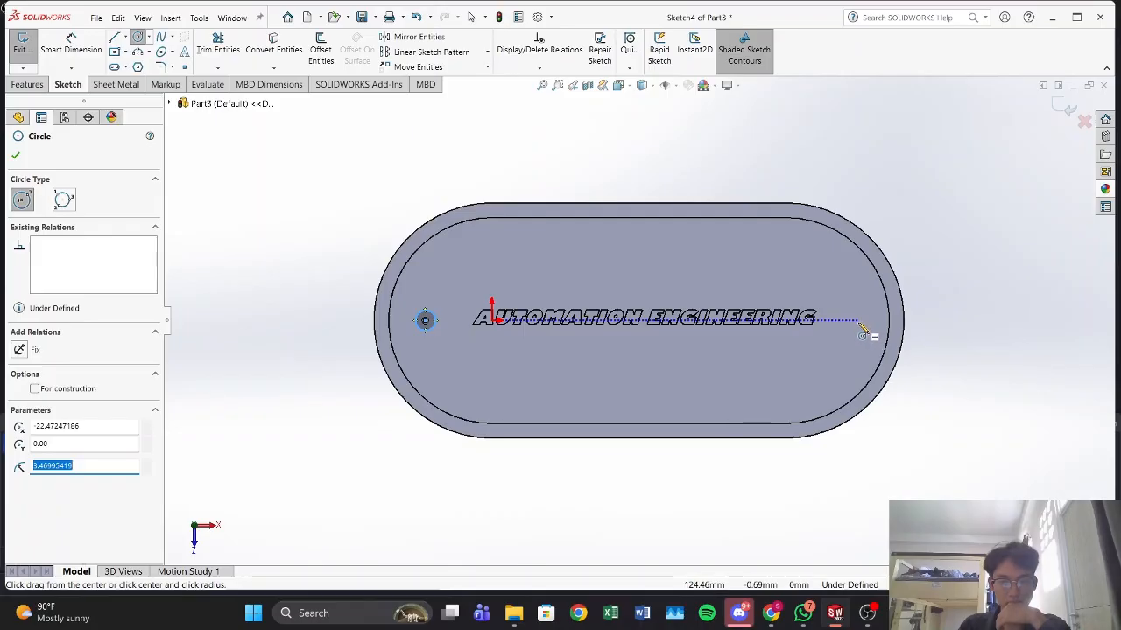
left_click(855, 321)
left_click(865, 324)
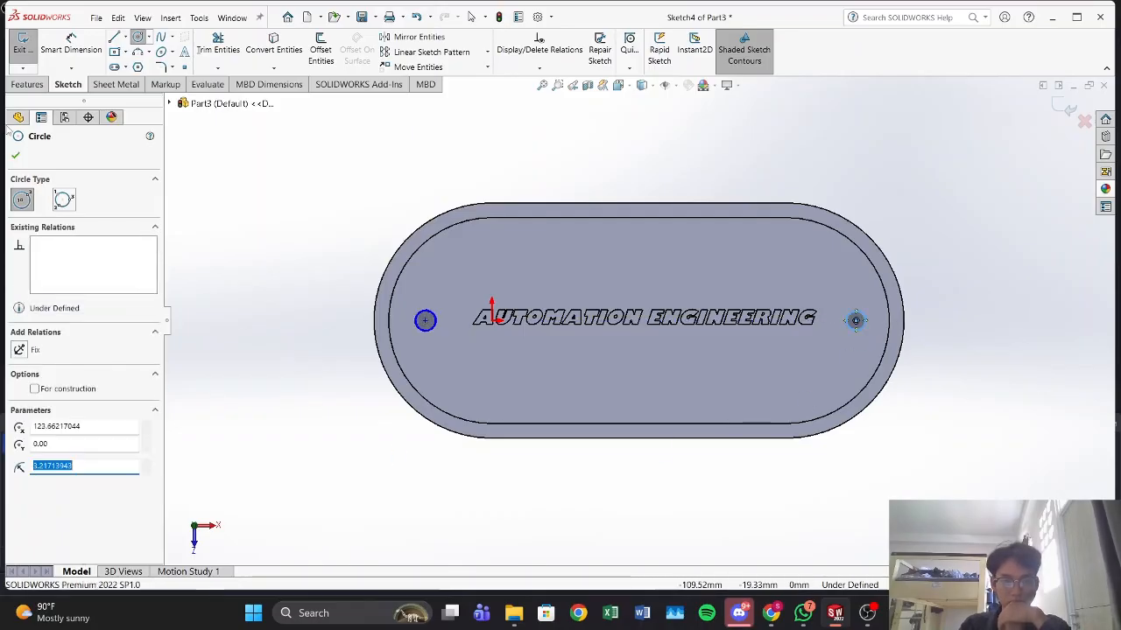
Step: Dimension both circles beside the raised text to a diameter of 6 mm
left_click(71, 43)
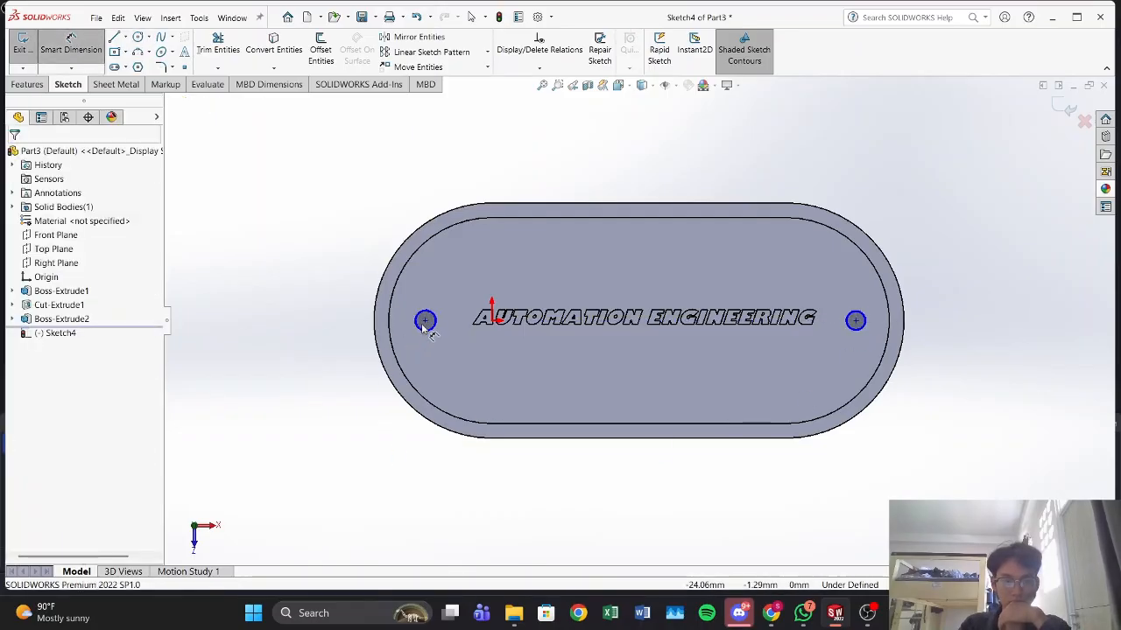
left_click(291, 250)
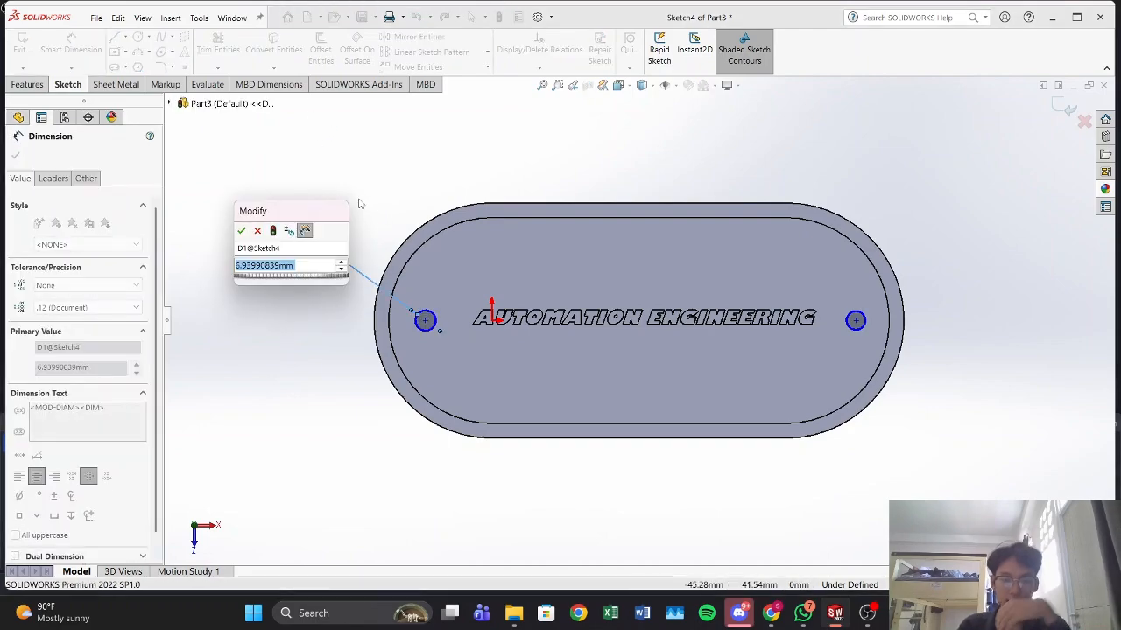
type("6")
key("Return")
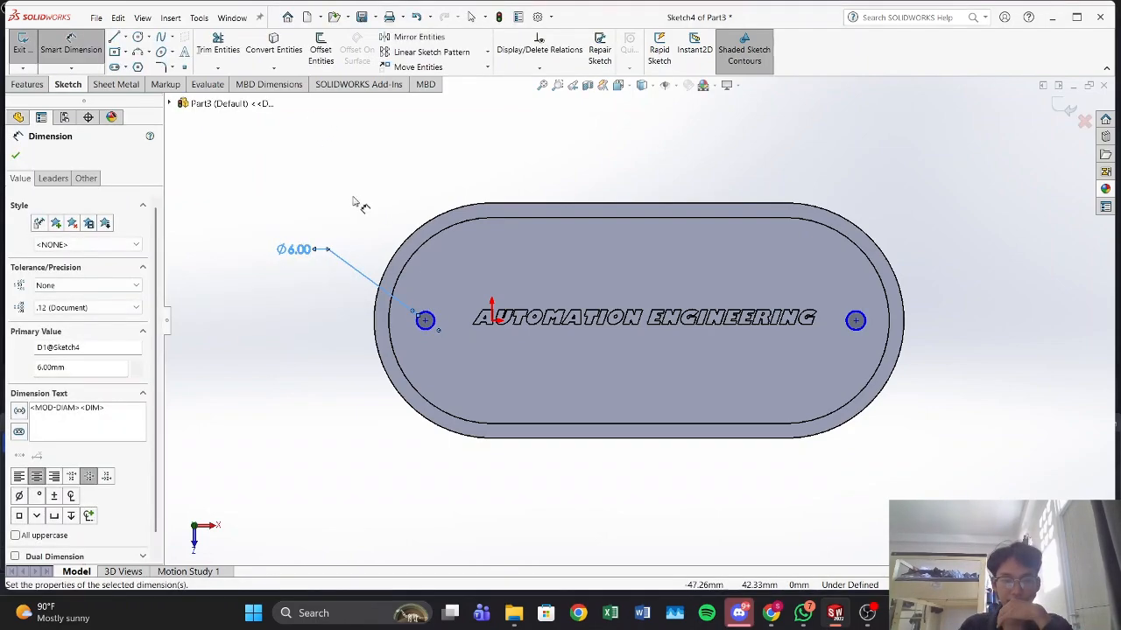
left_click(867, 321)
left_click(1000, 252)
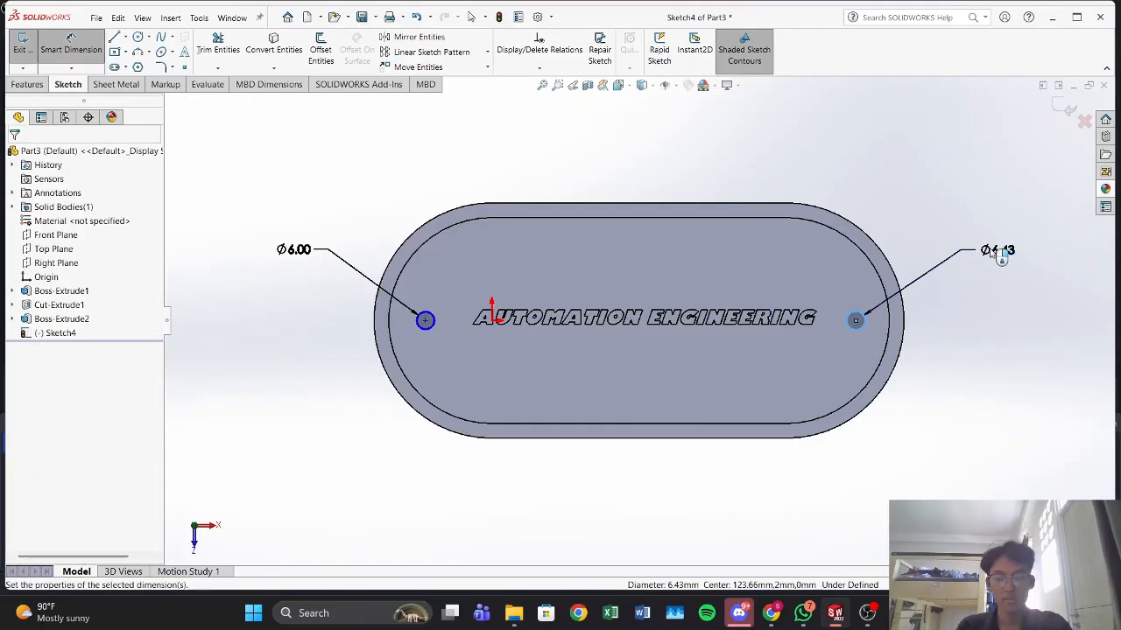
type("6.00mm")
key("Return")
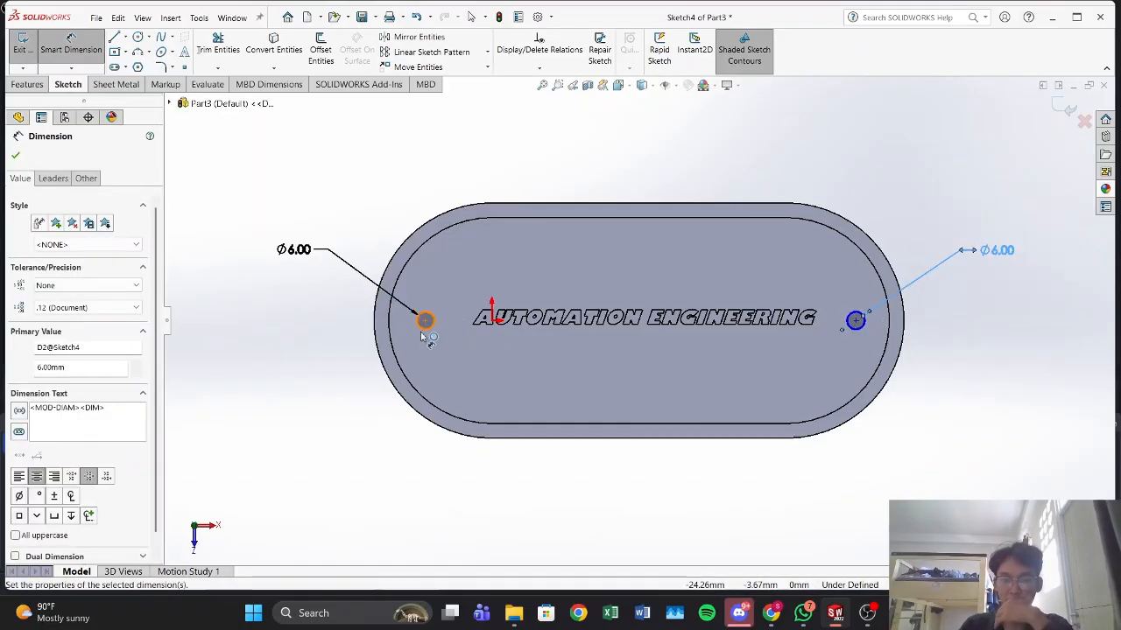
Step: Dimension each circle's centre 22 mm horizontally from the centre of the plate's rounded end on its side
left_click(426, 322)
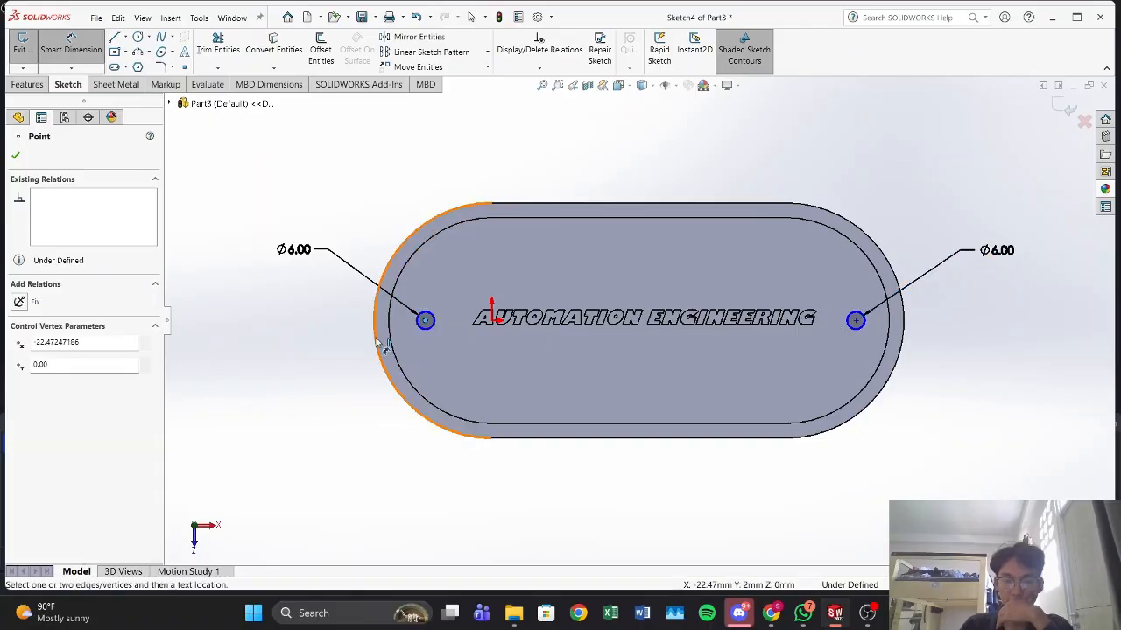
left_click(376, 346)
left_click(299, 376)
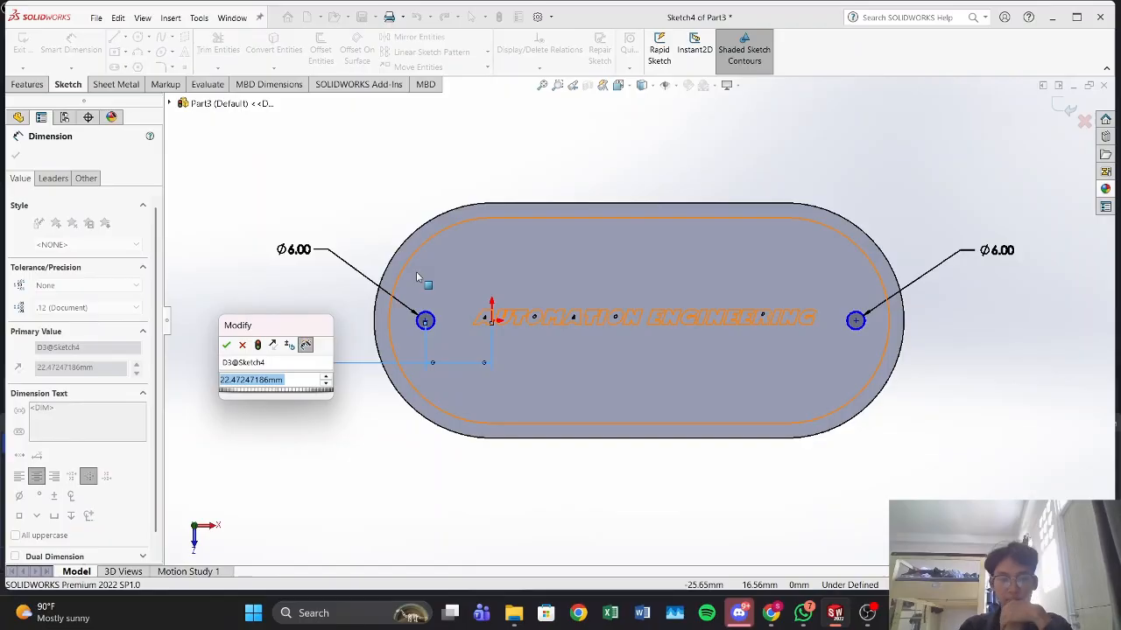
key("Return")
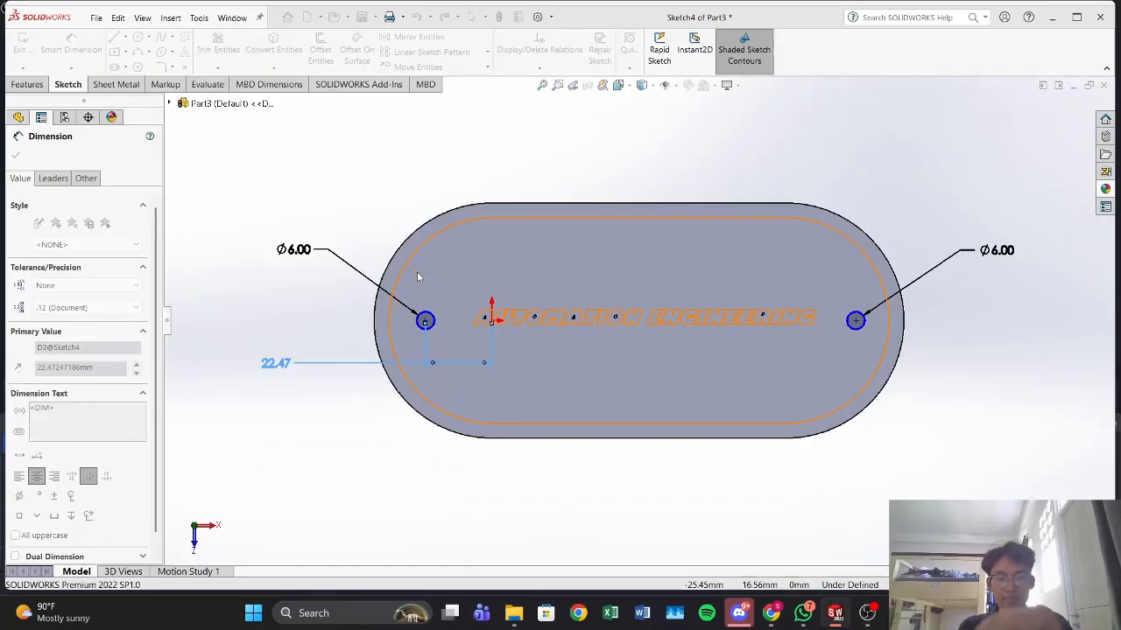
left_click(855, 321)
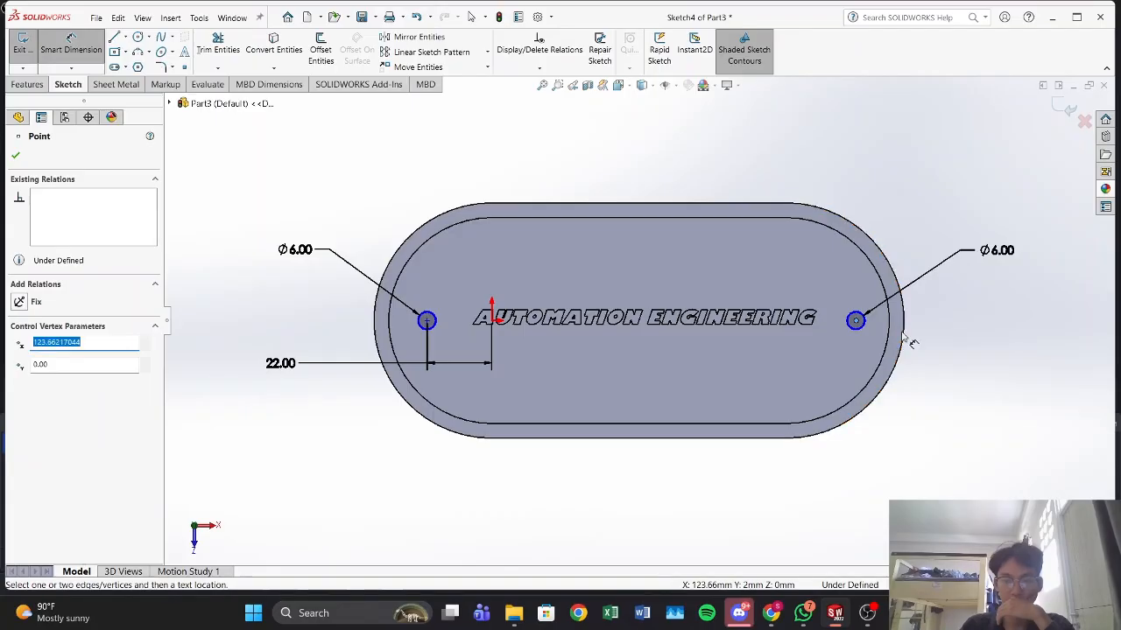
left_click(907, 344)
left_click(961, 366)
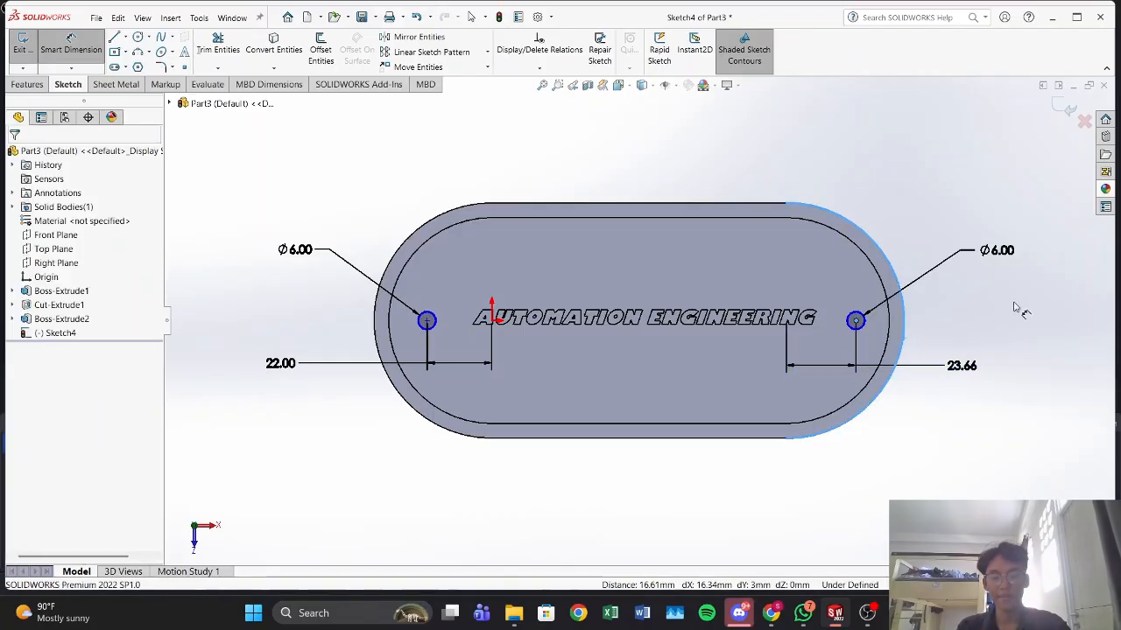
key("Return")
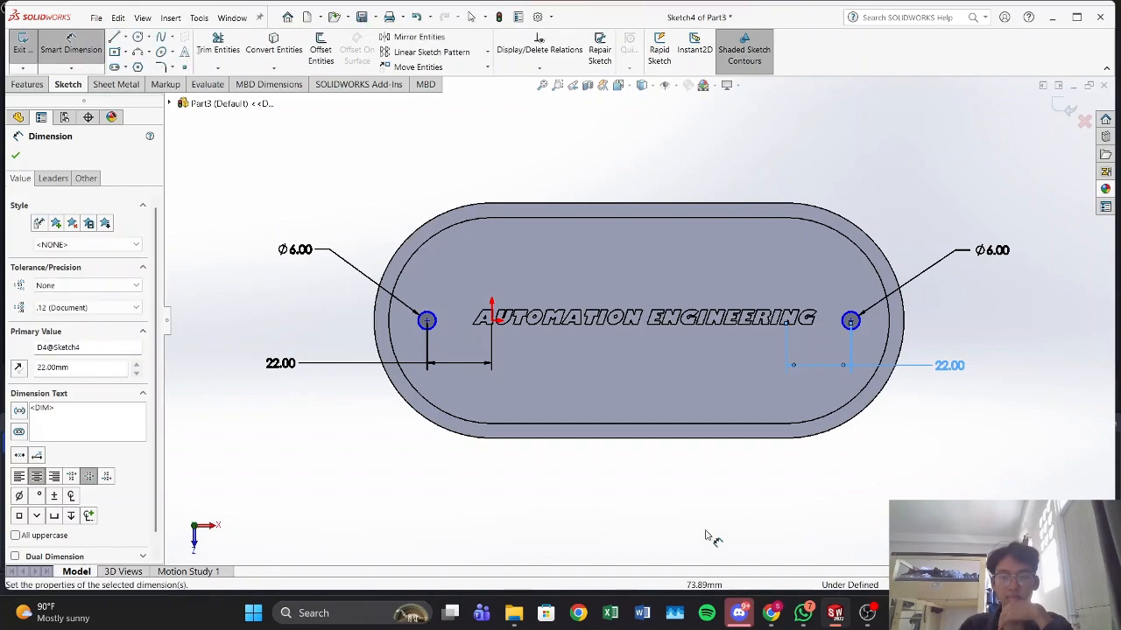
left_click(663, 503)
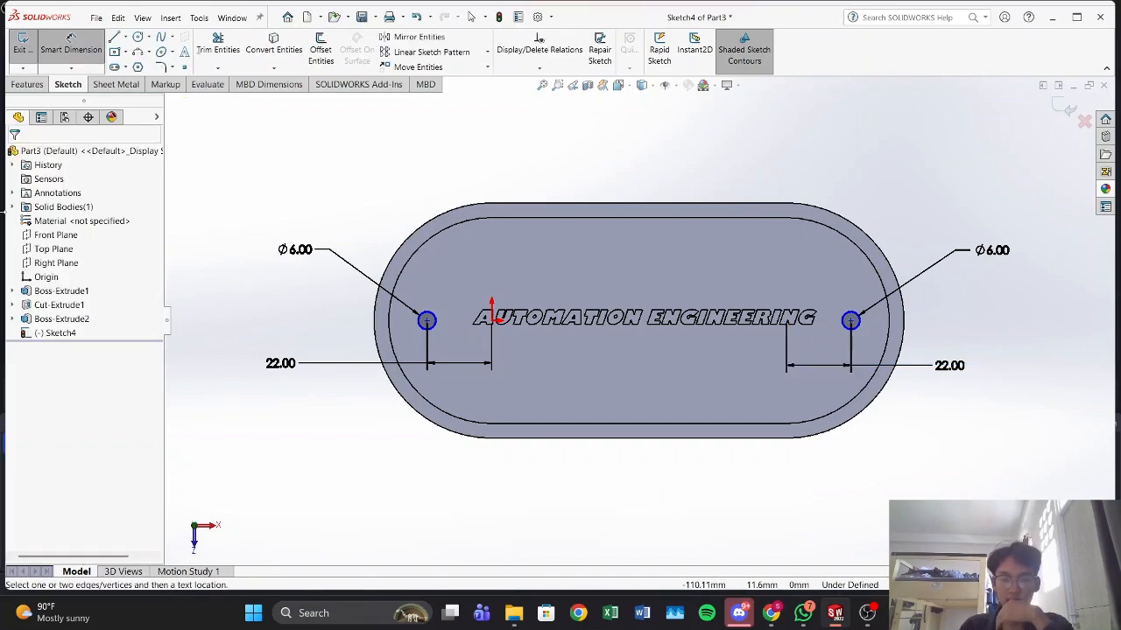
Step: Cut the two 6 mm circles through the plate with an Extruded Cut set to Through All
left_click(26, 84)
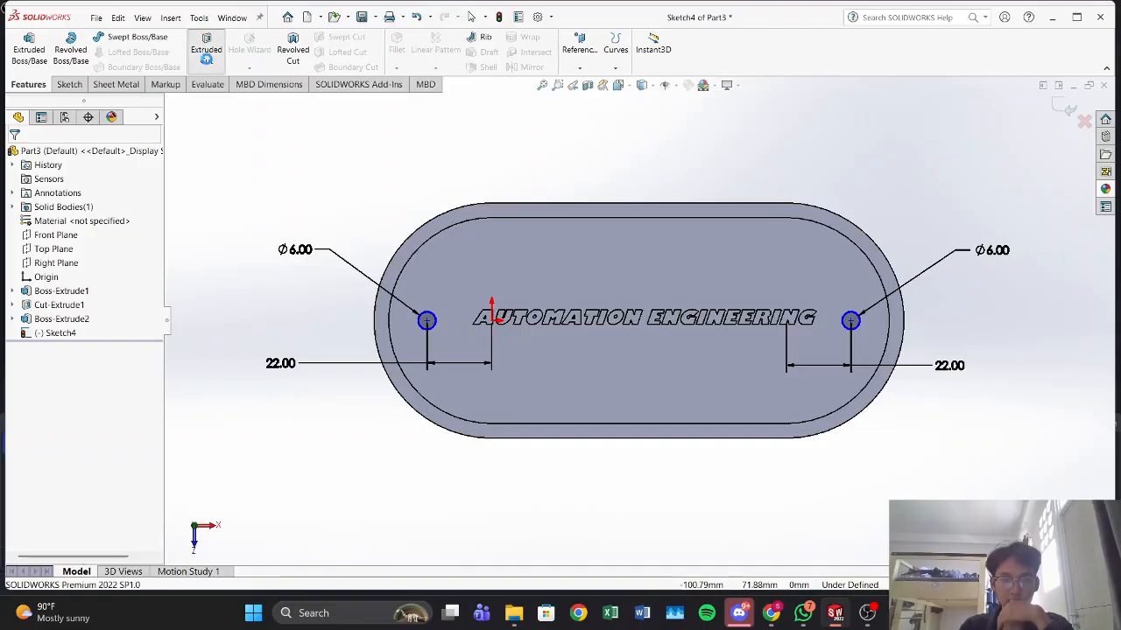
left_click(207, 55)
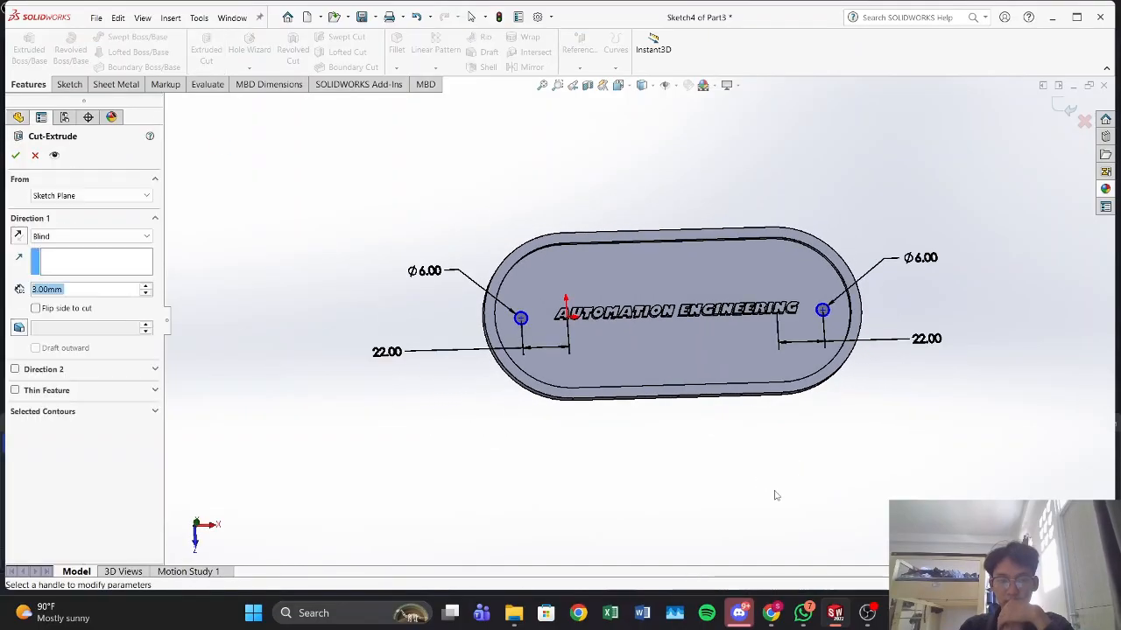
left_click(105, 237)
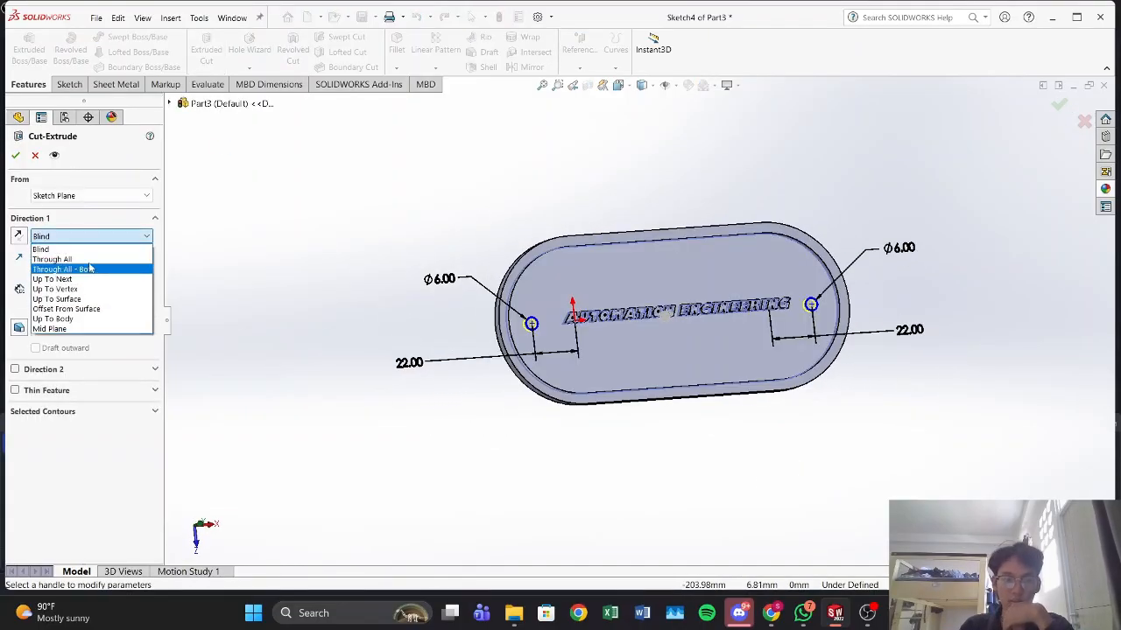
left_click(52, 259)
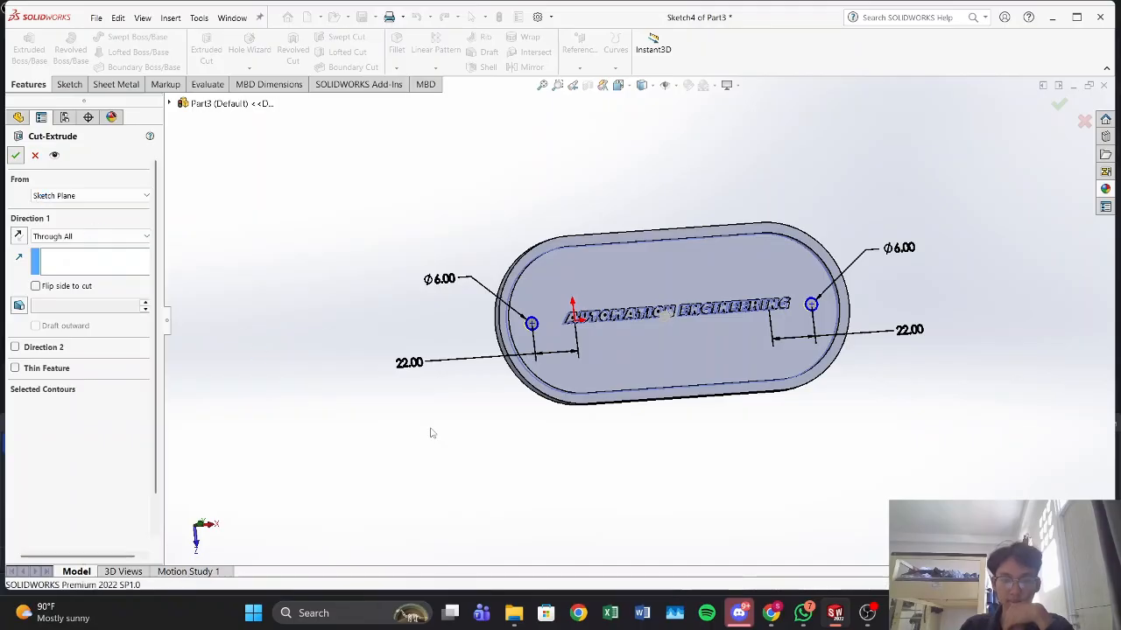
key("Return")
middle_click_drag(443, 435, 372, 427)
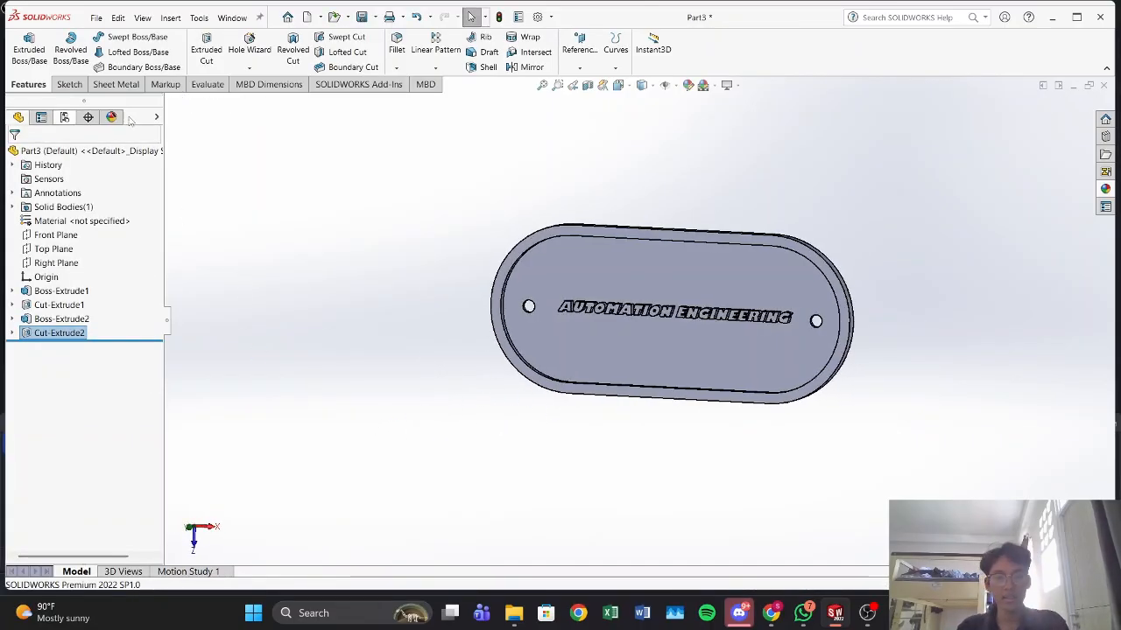
Step: Apply a magenta colour appearance to the whole part
left_click(688, 85)
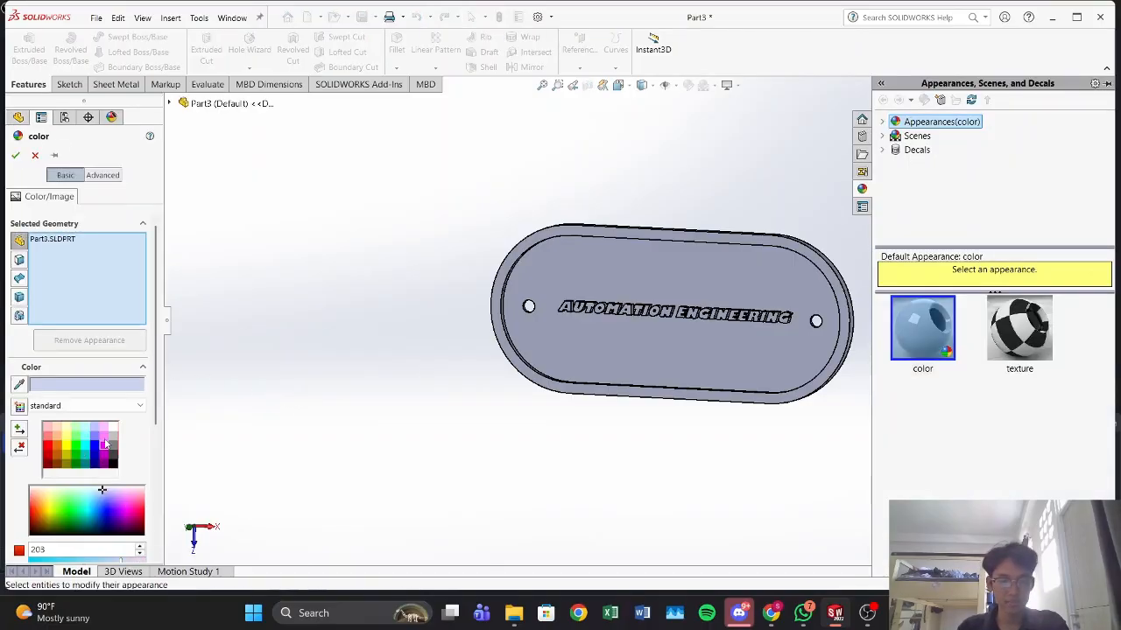
left_click(104, 446)
left_click(106, 437)
left_click(105, 445)
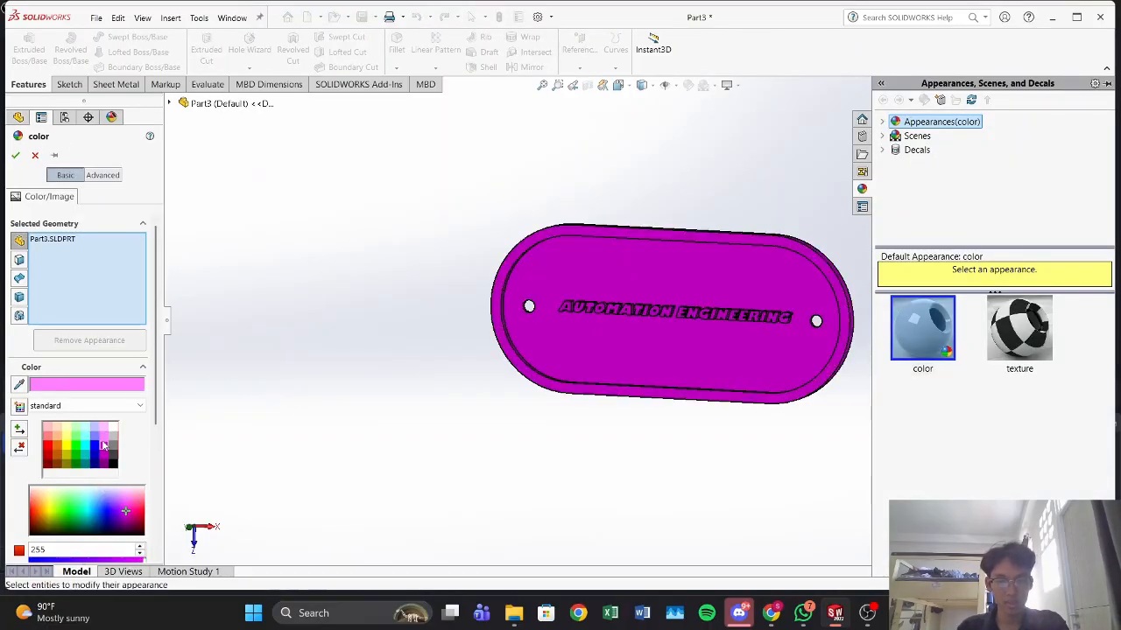
middle_click_drag(457, 508, 461, 470)
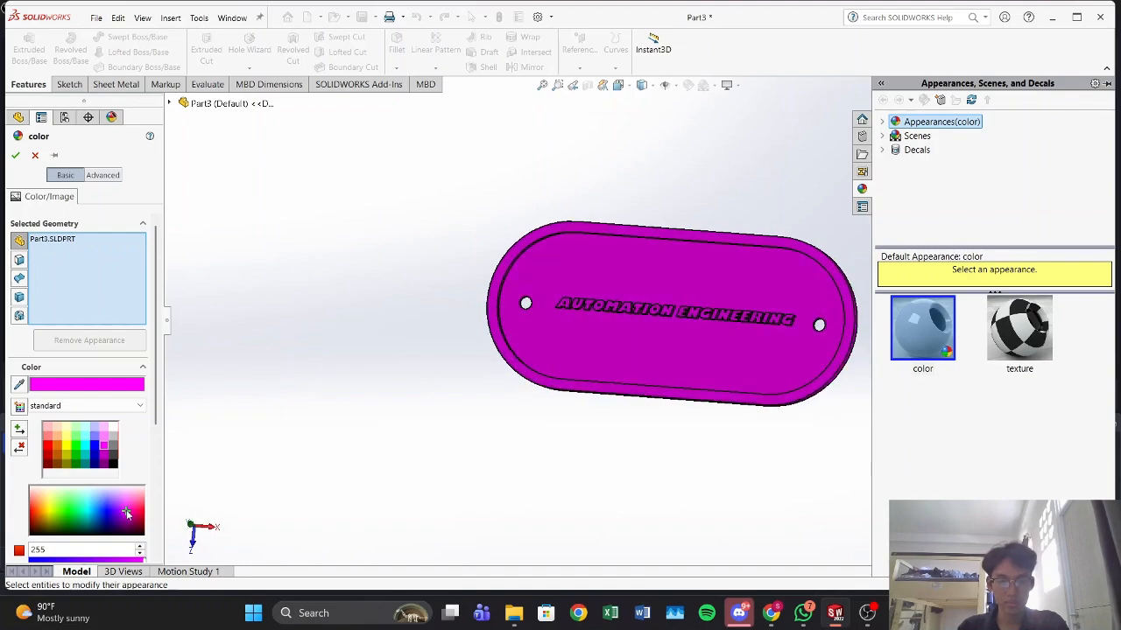
left_click(127, 508)
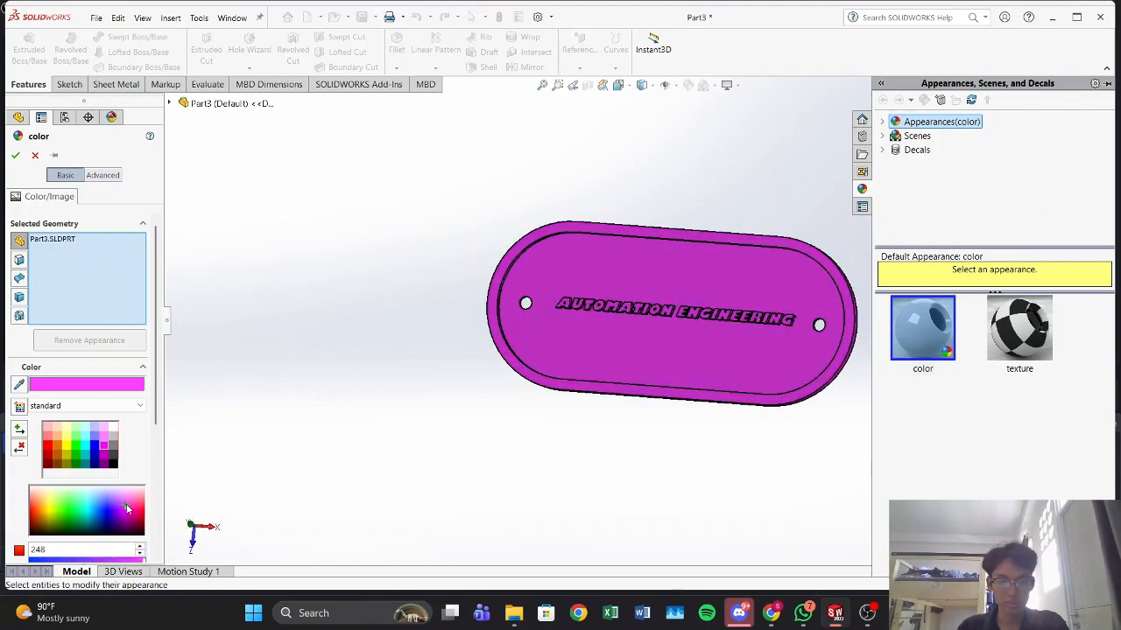
left_click(128, 509)
middle_click_drag(388, 513, 366, 490)
left_click(16, 155)
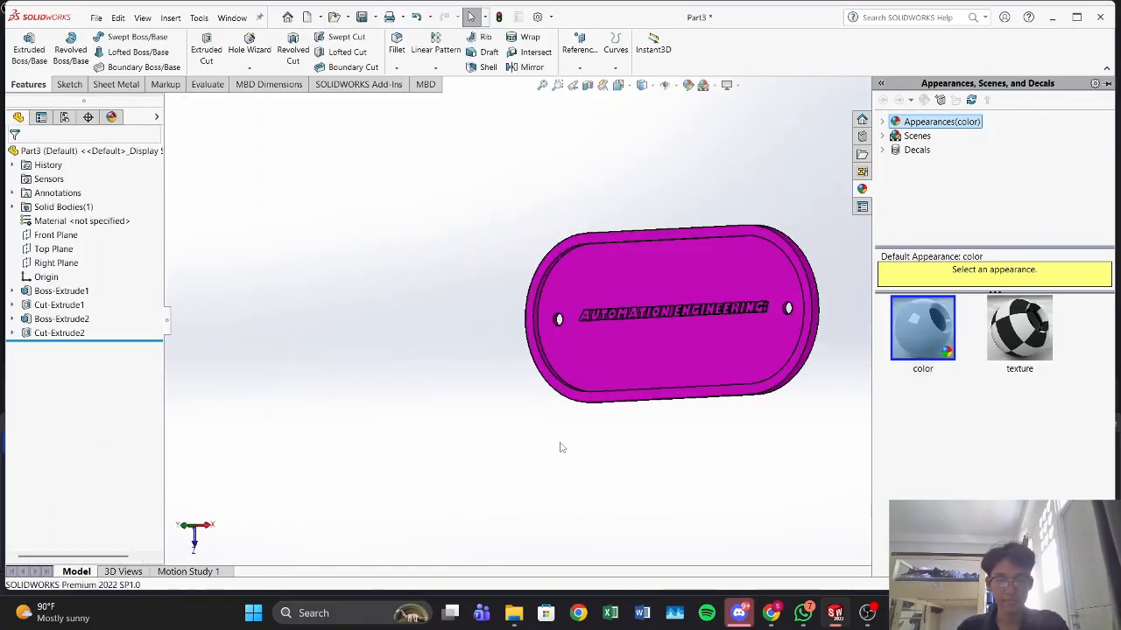
mouse_move(633, 490)
middle_mouse_down()
mouse_move(745, 447)
mouse_move(557, 488)
mouse_move(730, 357)
mouse_move(558, 433)
mouse_move(723, 423)
mouse_move(704, 471)
mouse_move(628, 465)
mouse_move(614, 486)
middle_mouse_up()
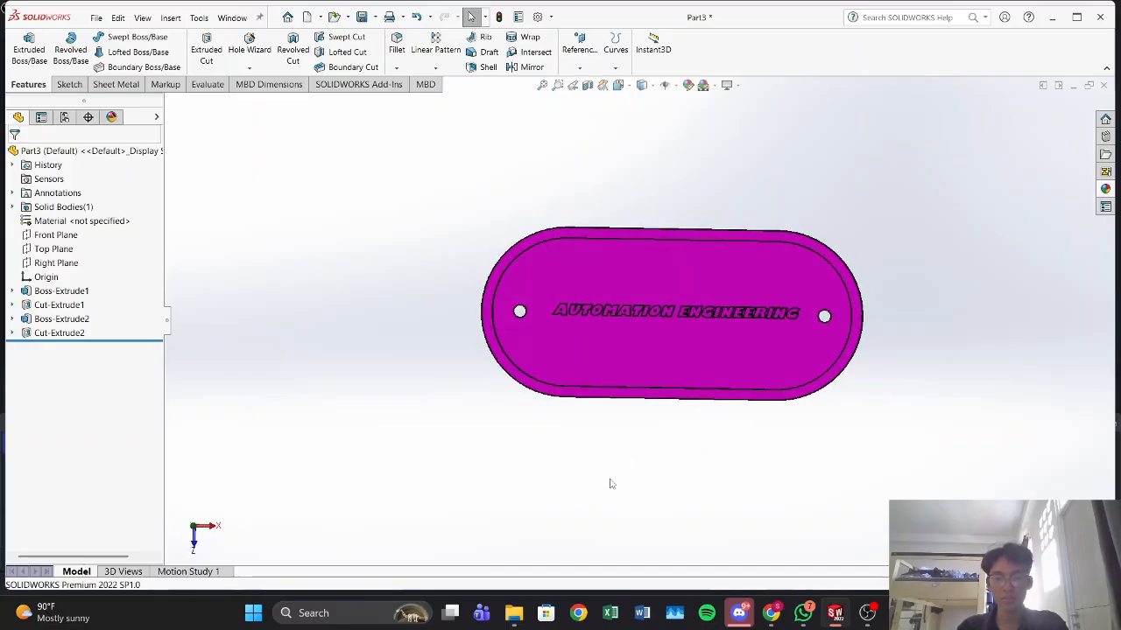
Step: Export the keychain plate as an STL file named Part 1 in the Modul 9 folder
mouse_move(503, 476)
middle_mouse_down()
mouse_move(520, 400)
mouse_move(501, 465)
middle_mouse_up()
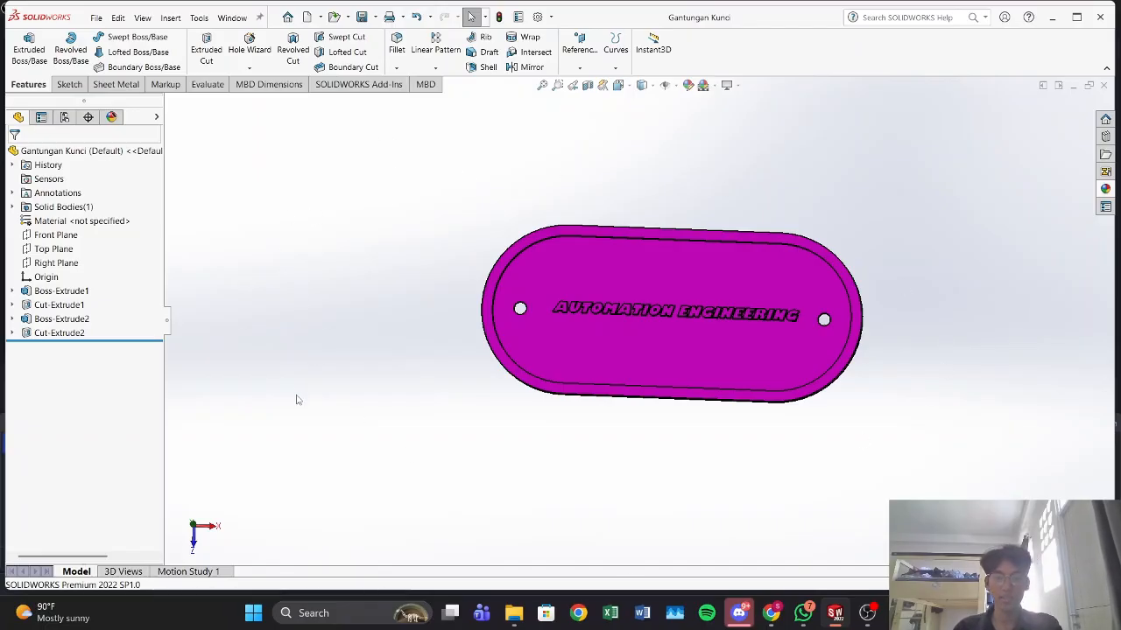
left_click(375, 18)
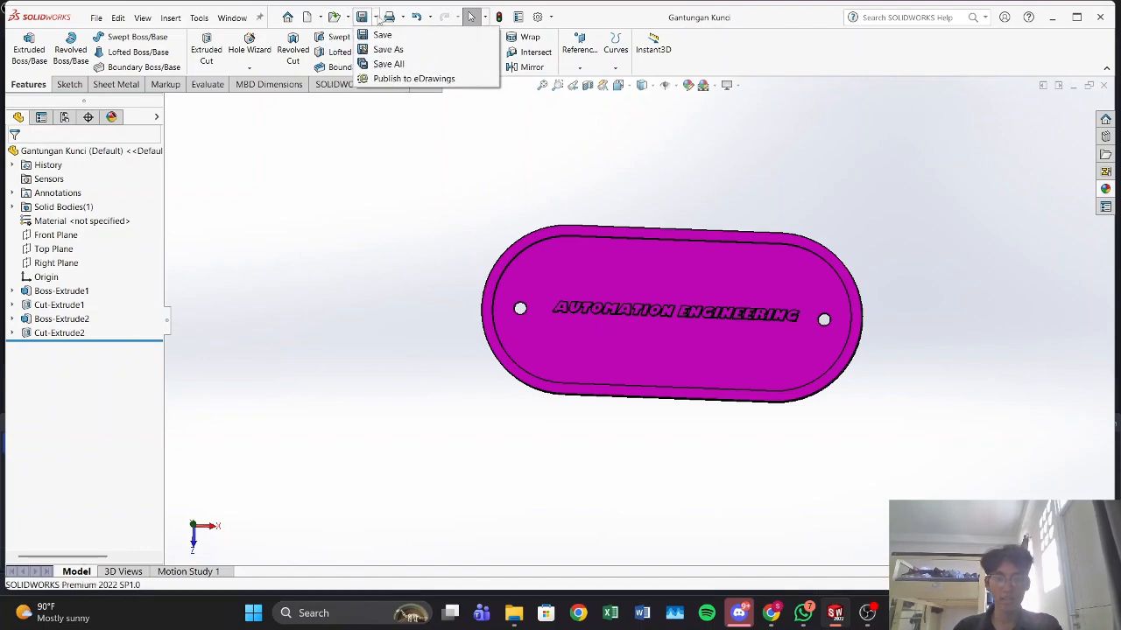
left_click(383, 49)
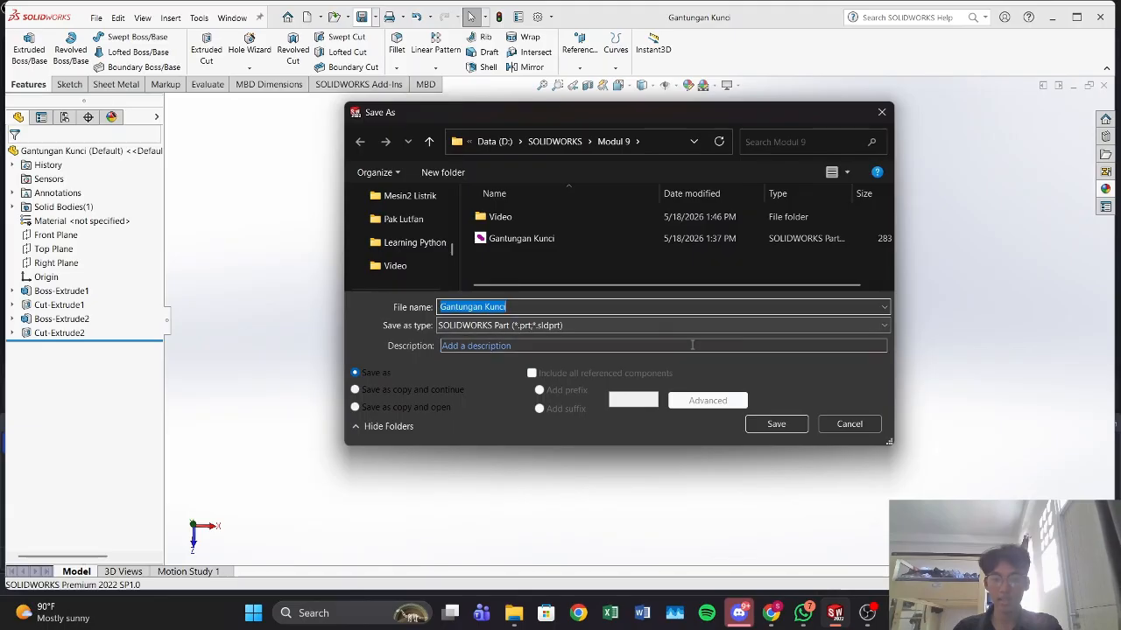
left_click(666, 325)
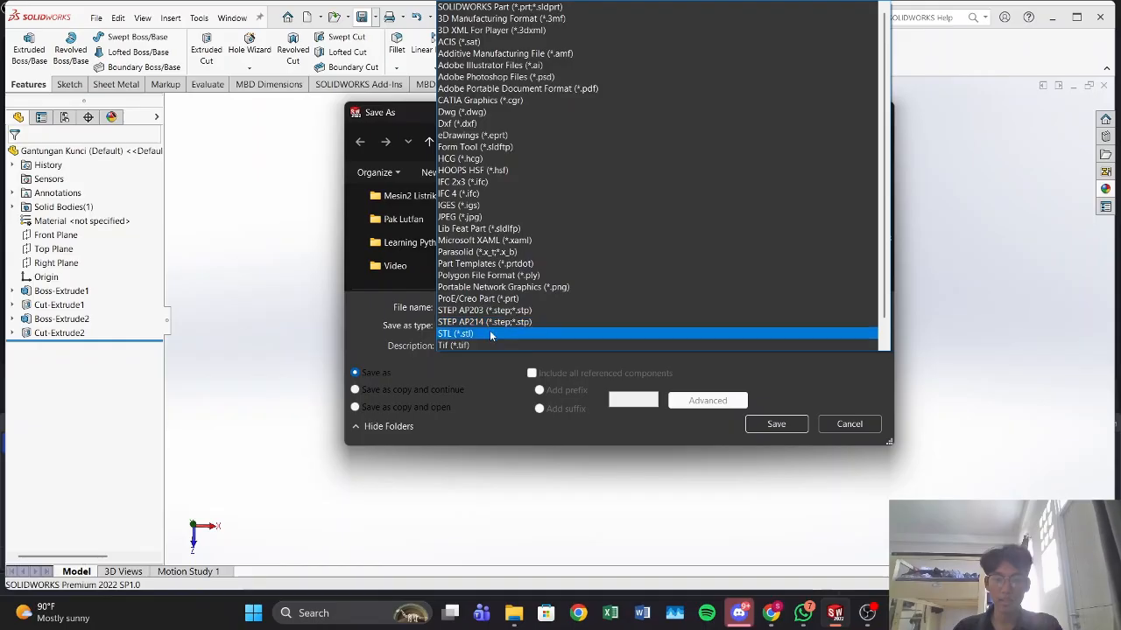
left_click(466, 334)
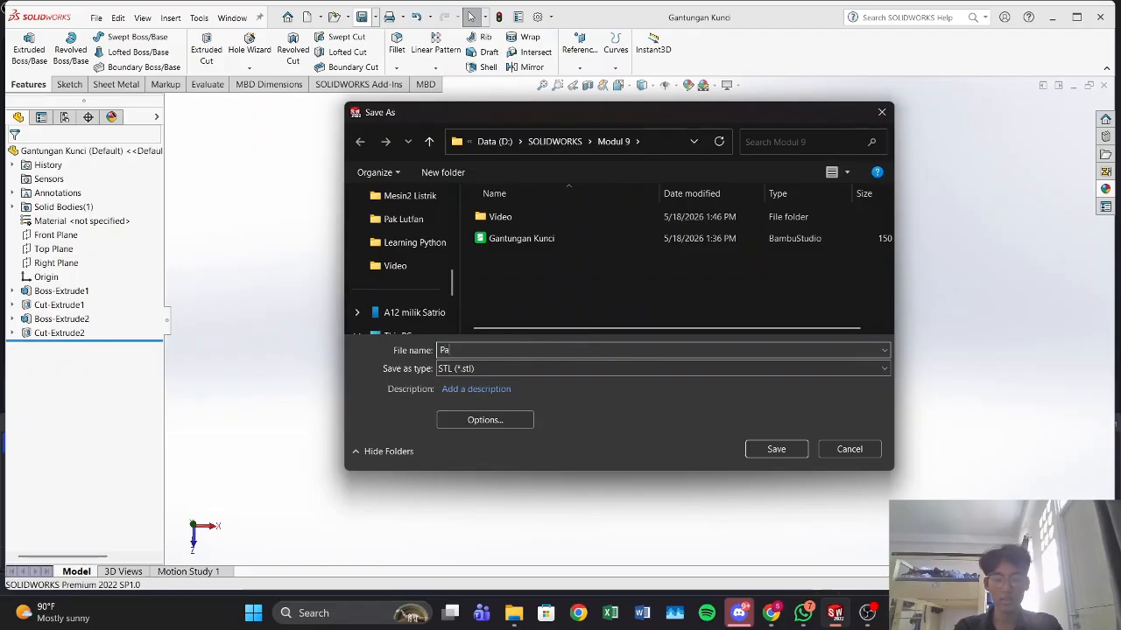
key("Return")
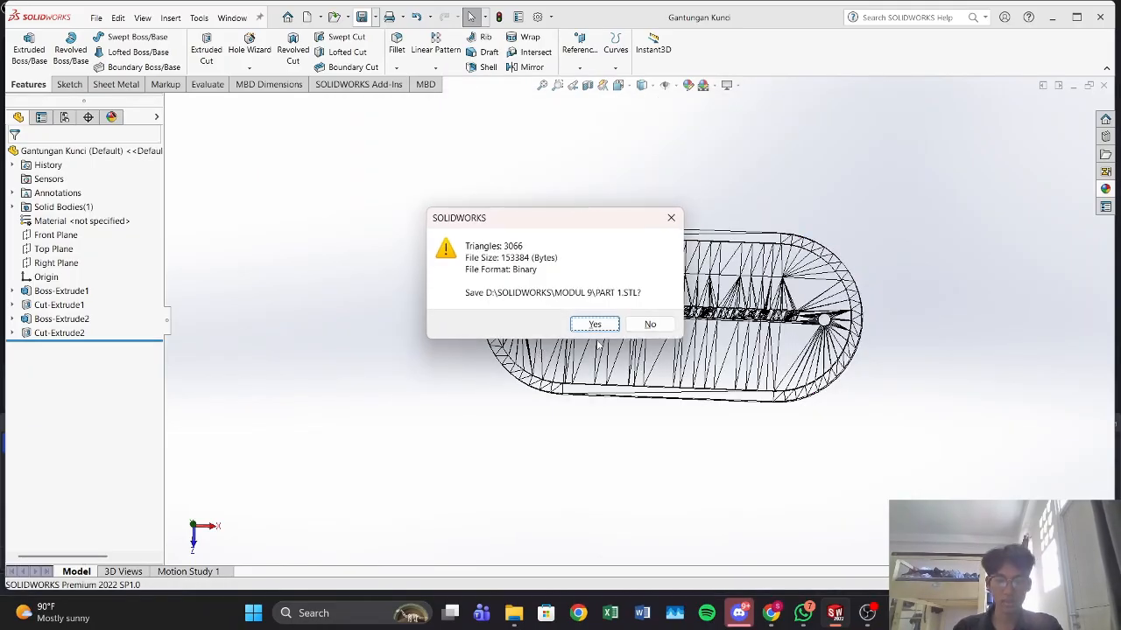
left_click(597, 328)
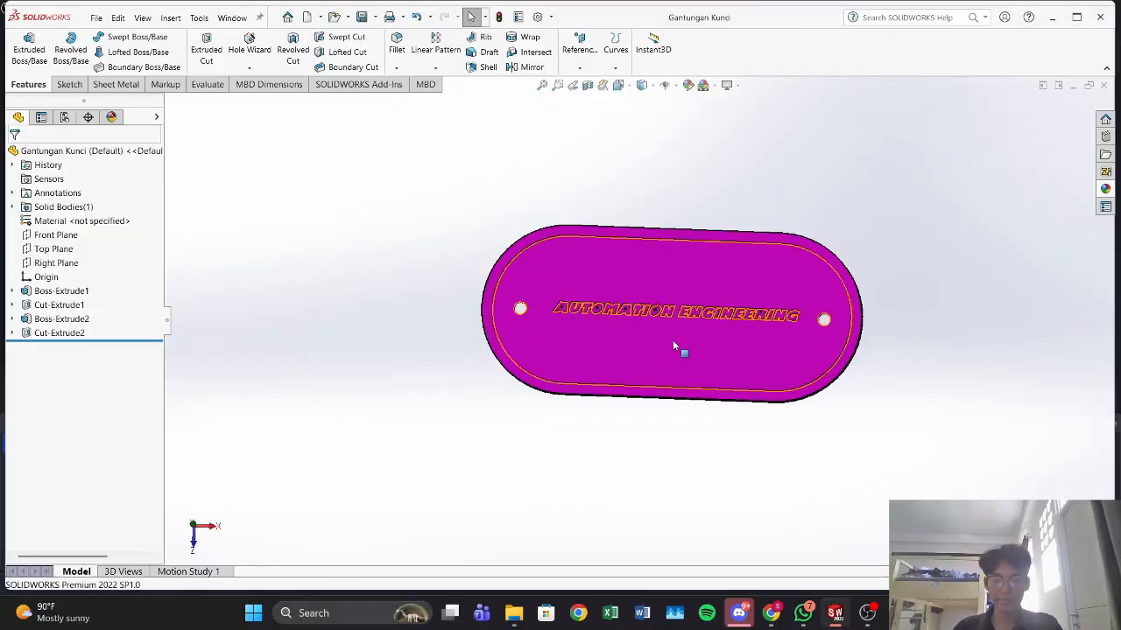
Step: Launch Bambu Studio from the desktop and check the Modul 9 folder for the exported Part 1 file
left_click(1049, 18)
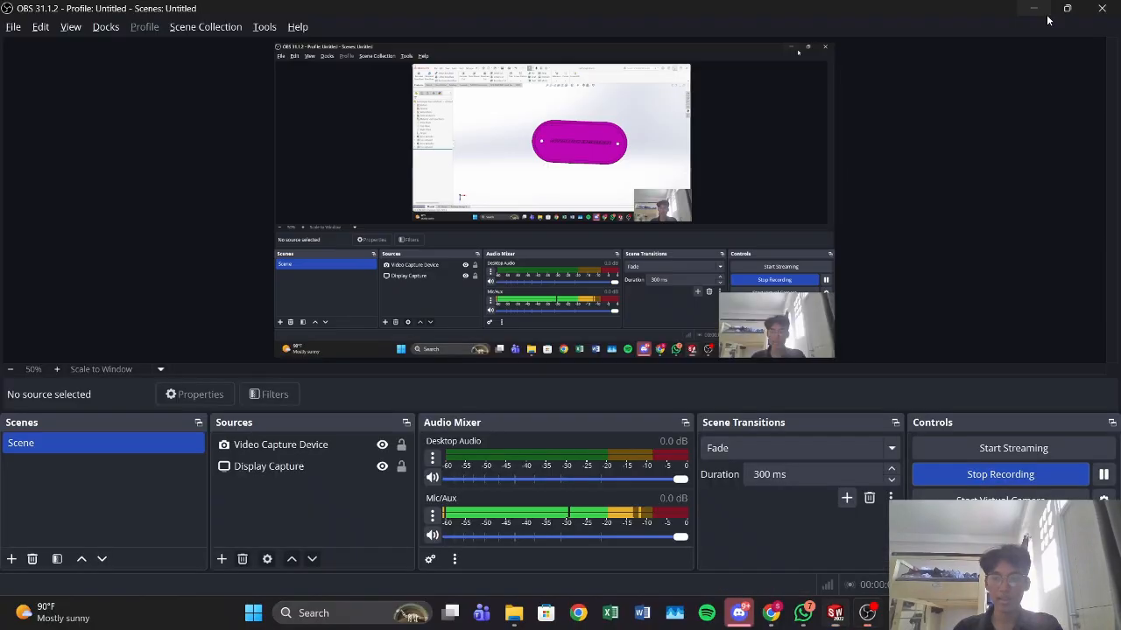
left_click(1040, 11)
left_click(1041, 12)
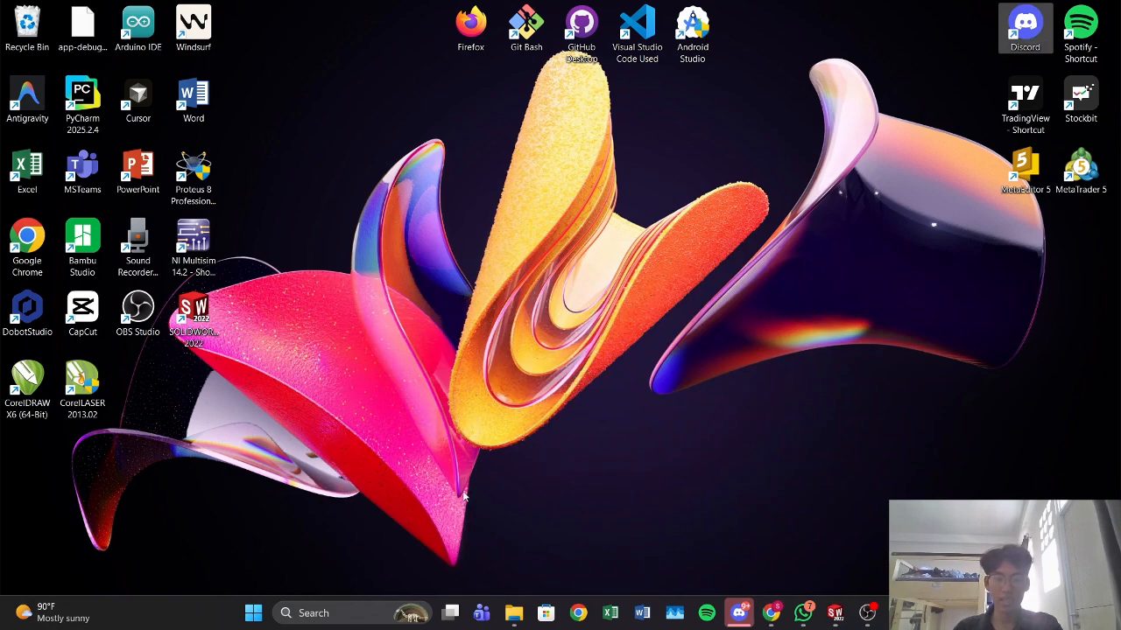
double_click(102, 248)
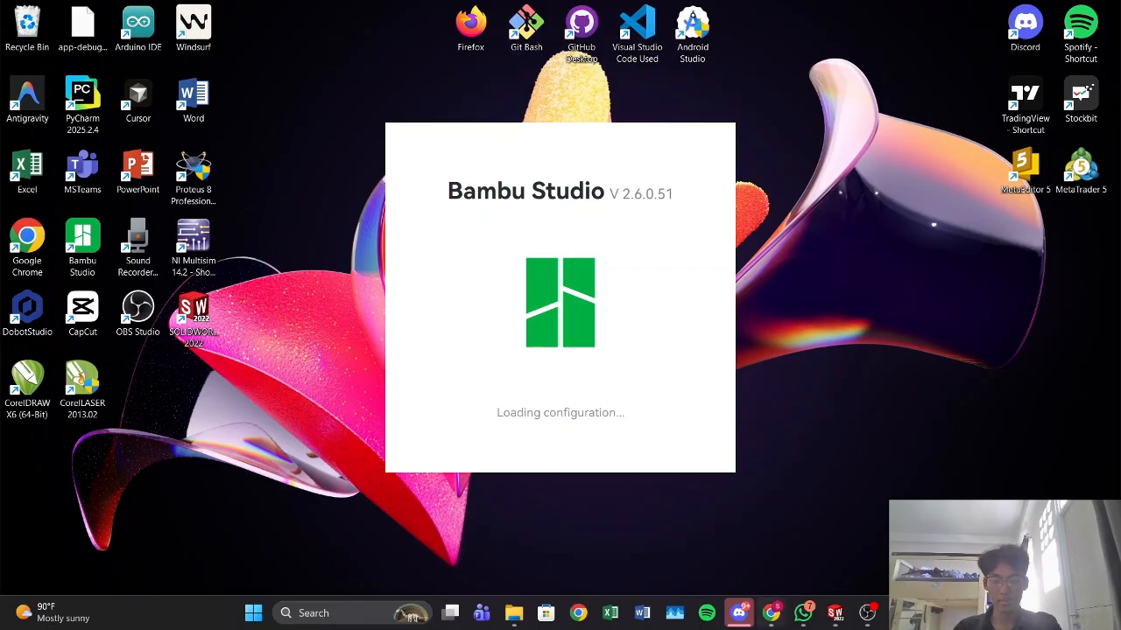
key("alt+Tab")
left_click(768, 315)
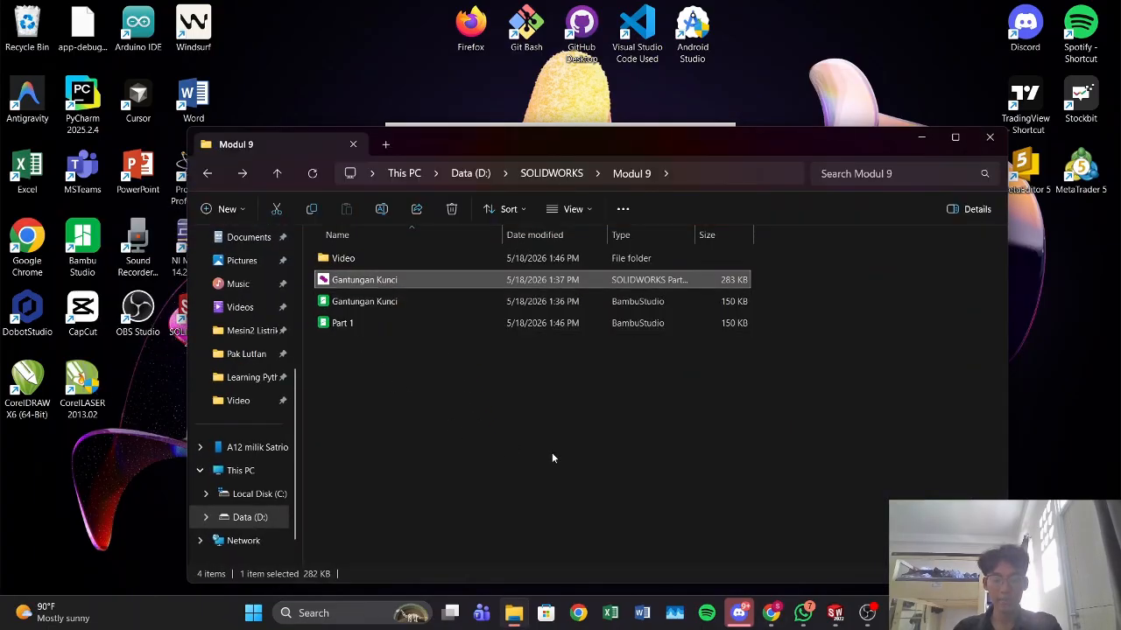
left_click(774, 472)
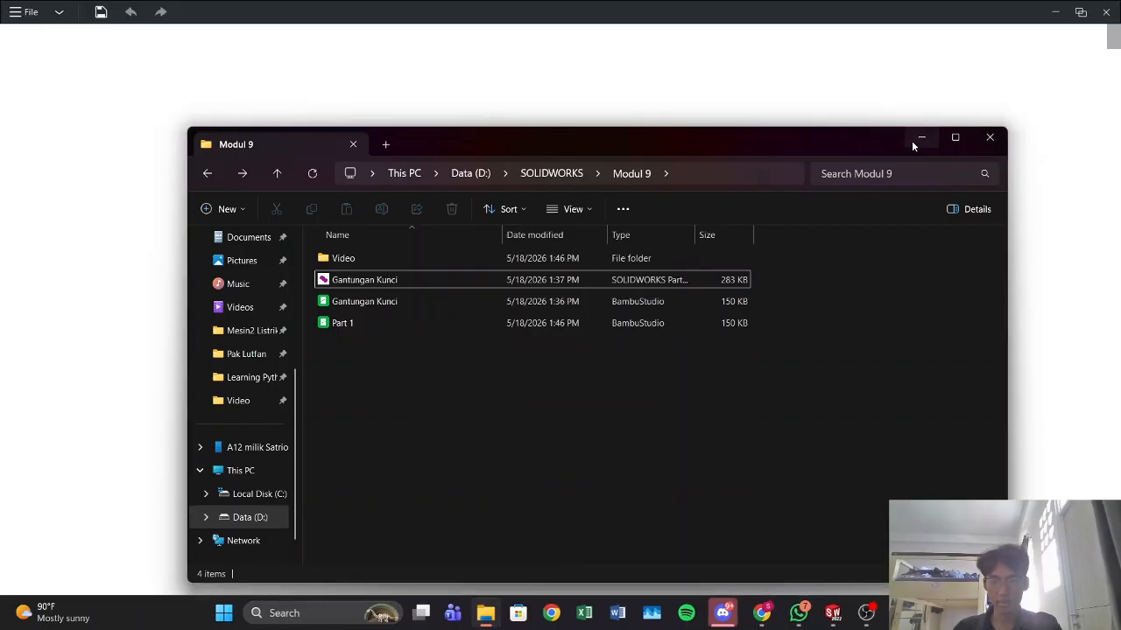
left_click(919, 138)
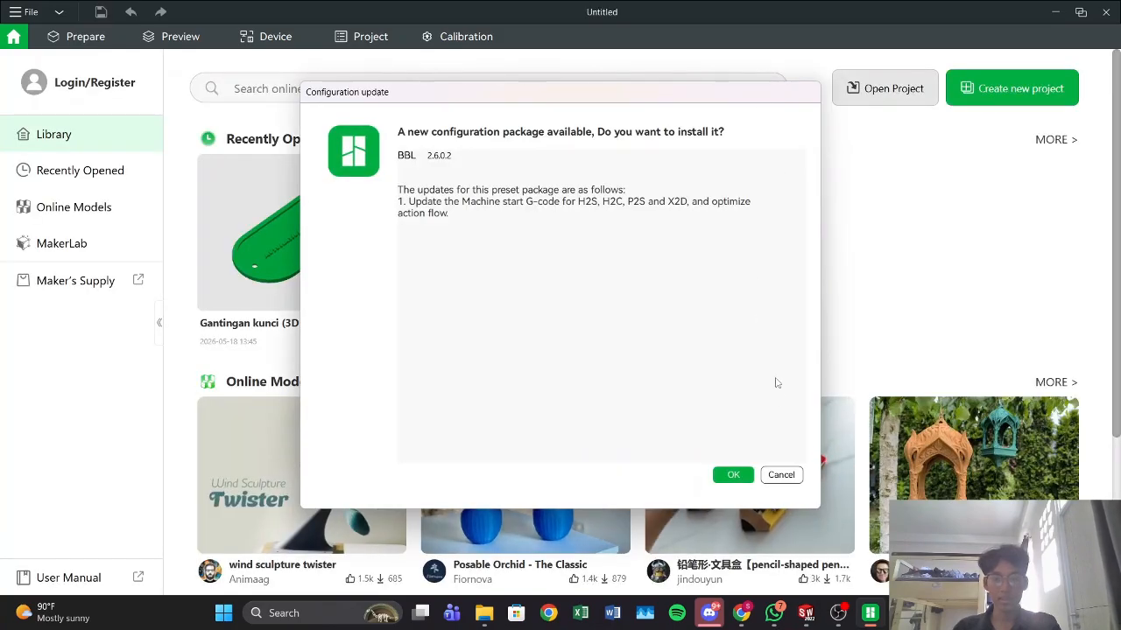
Step: Decline the configuration package and new version updates, and open the Prepare workspace
left_click(782, 474)
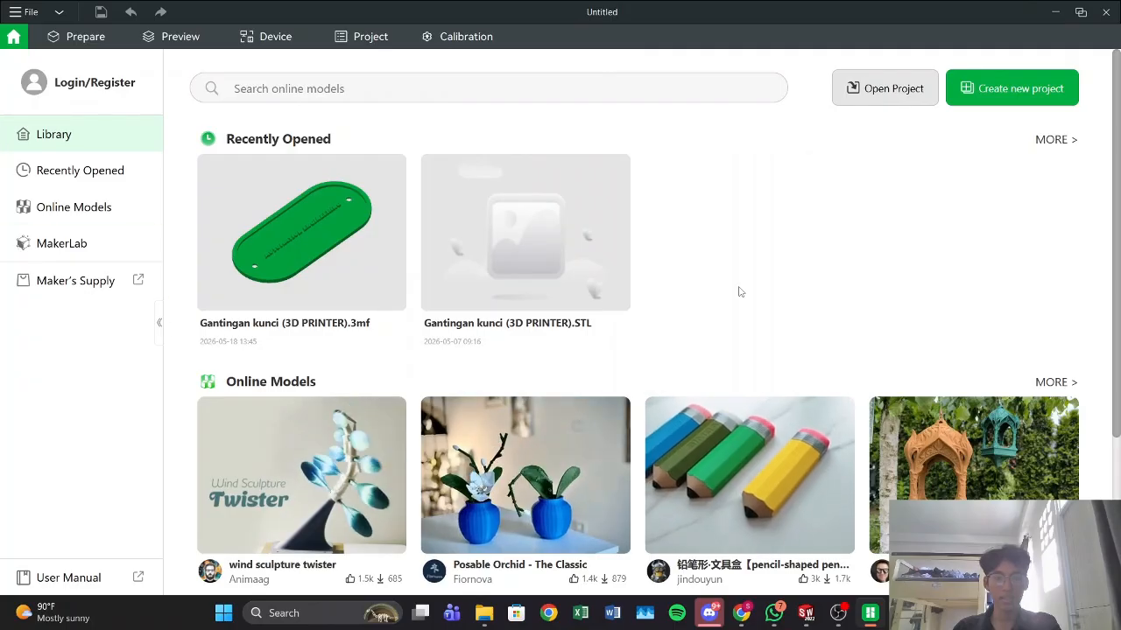
left_click(51, 34)
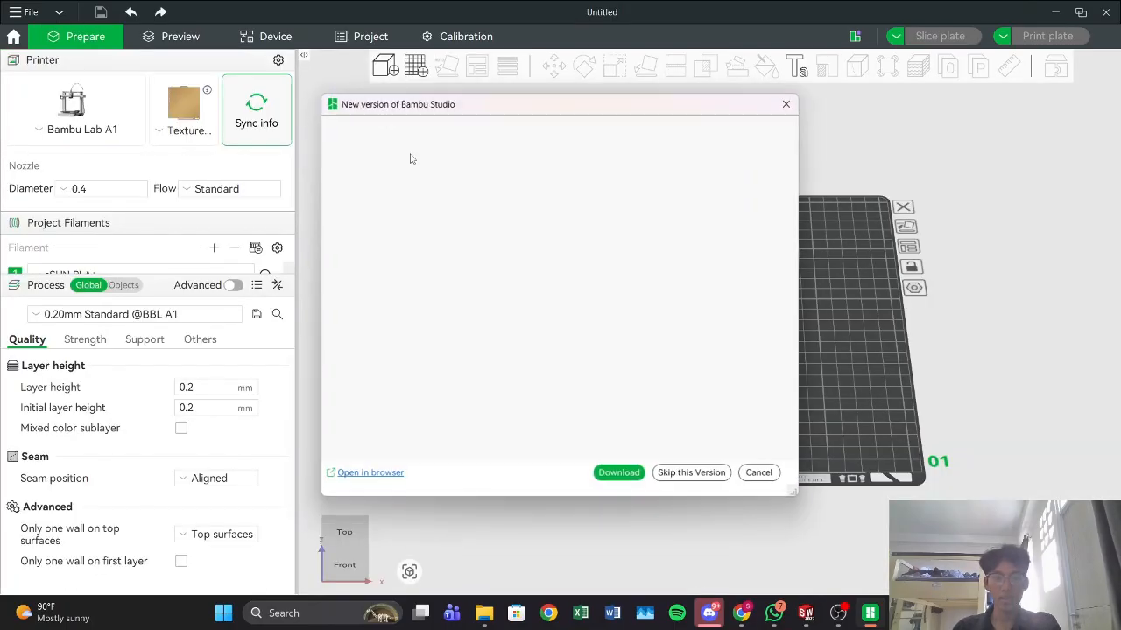
left_click(758, 474)
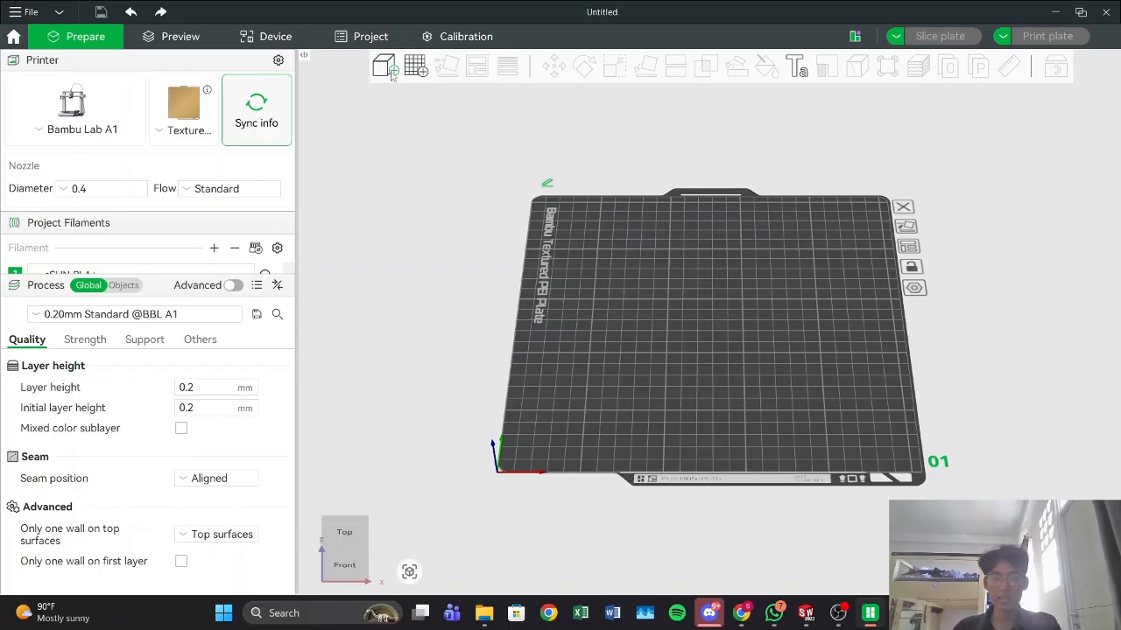
Step: Import the Part 1 STL model from the Modul 9 folder onto the build plate
key("ctrl+i")
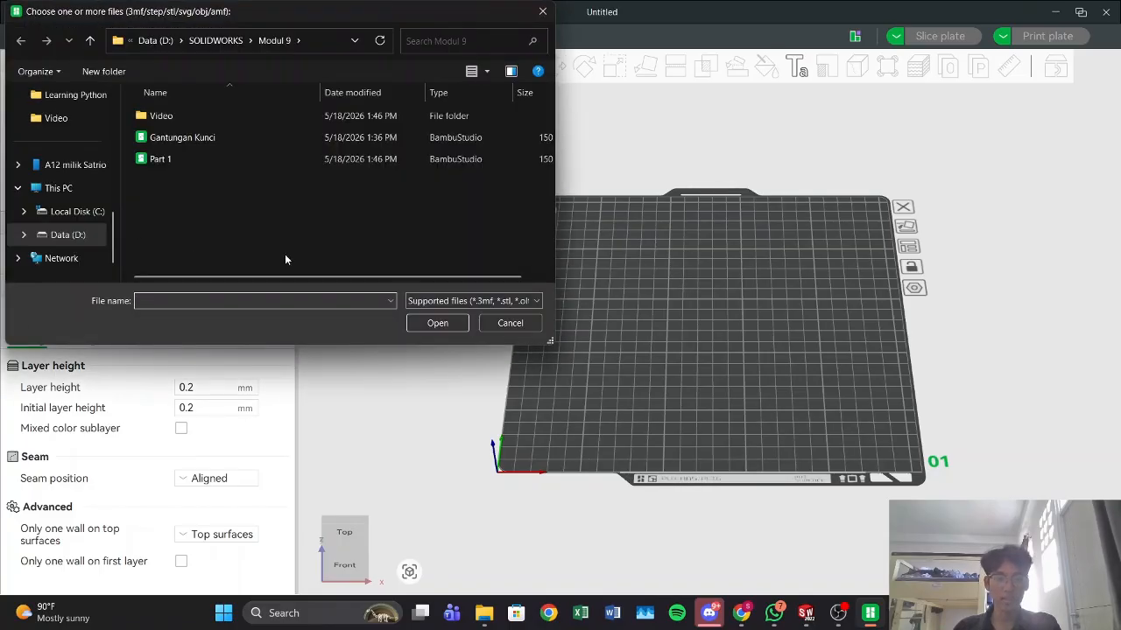
left_click(190, 158)
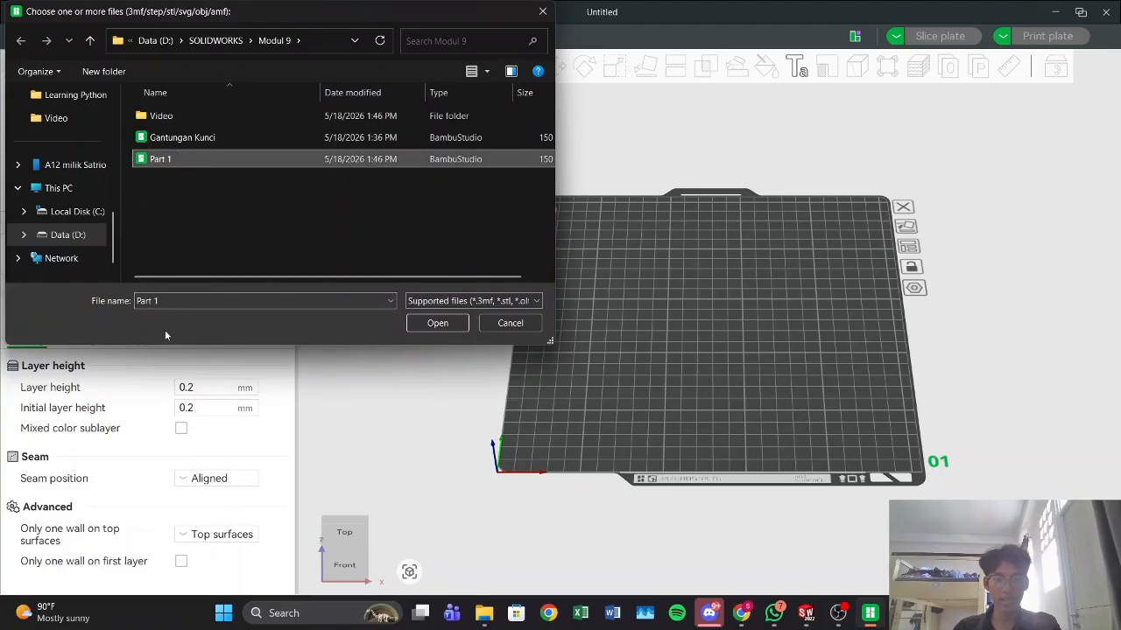
left_click(412, 324)
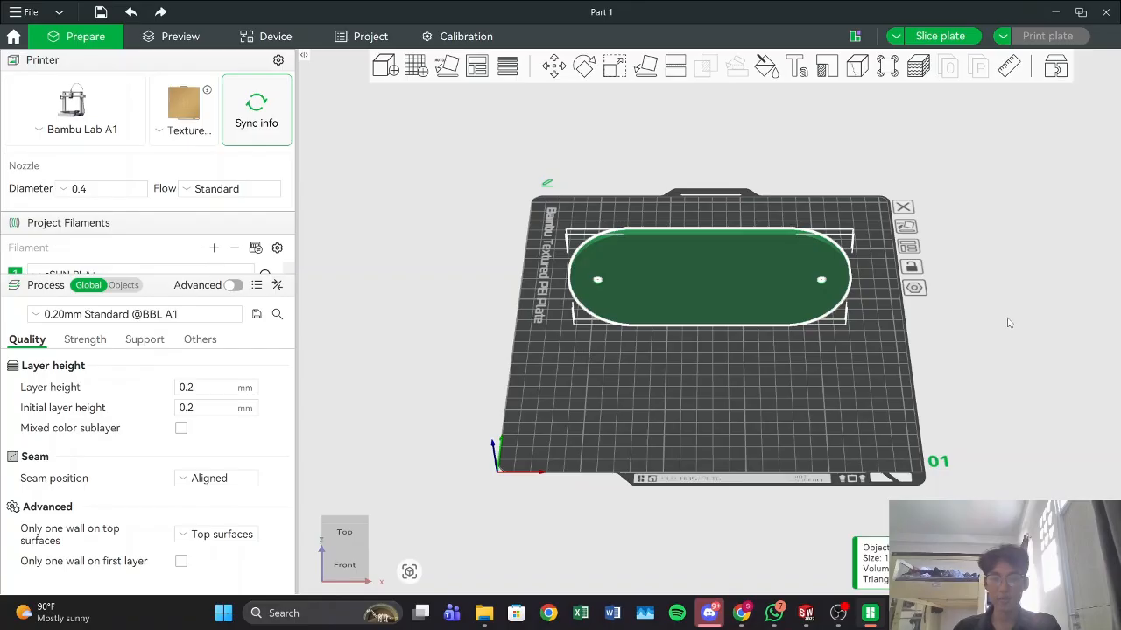
Step: Auto-orient the imported keychain plate on the build plate
scroll(1028, 399, "up", 2)
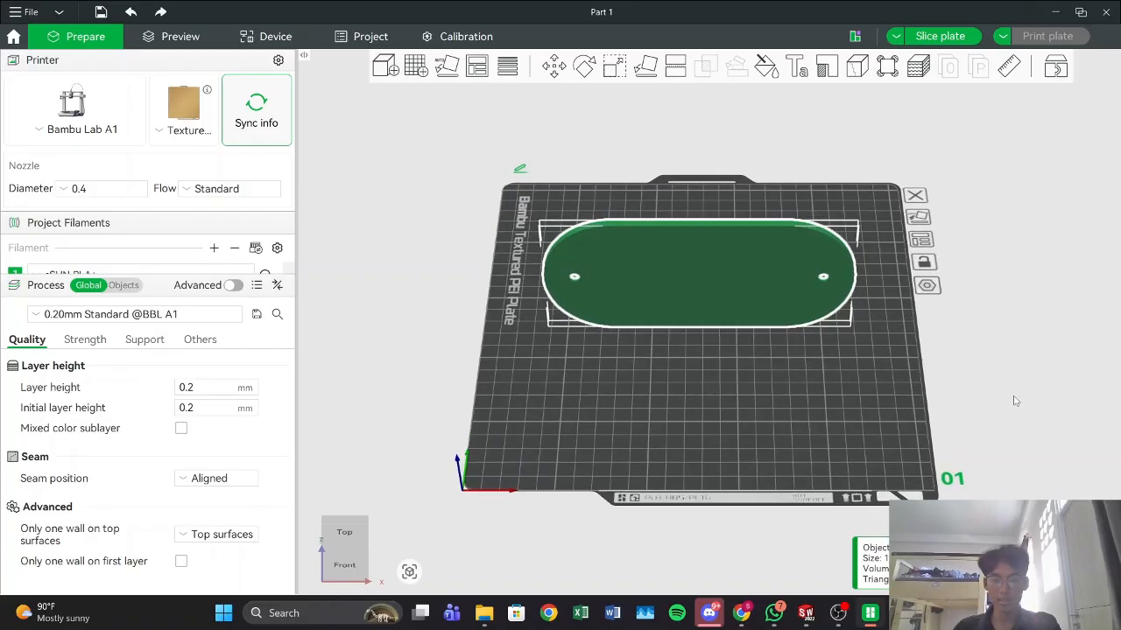
mouse_move(1038, 420)
middle_mouse_down()
mouse_move(1013, 435)
mouse_move(1011, 420)
mouse_move(1016, 441)
mouse_move(1032, 427)
mouse_move(1015, 445)
mouse_move(1039, 418)
middle_mouse_up()
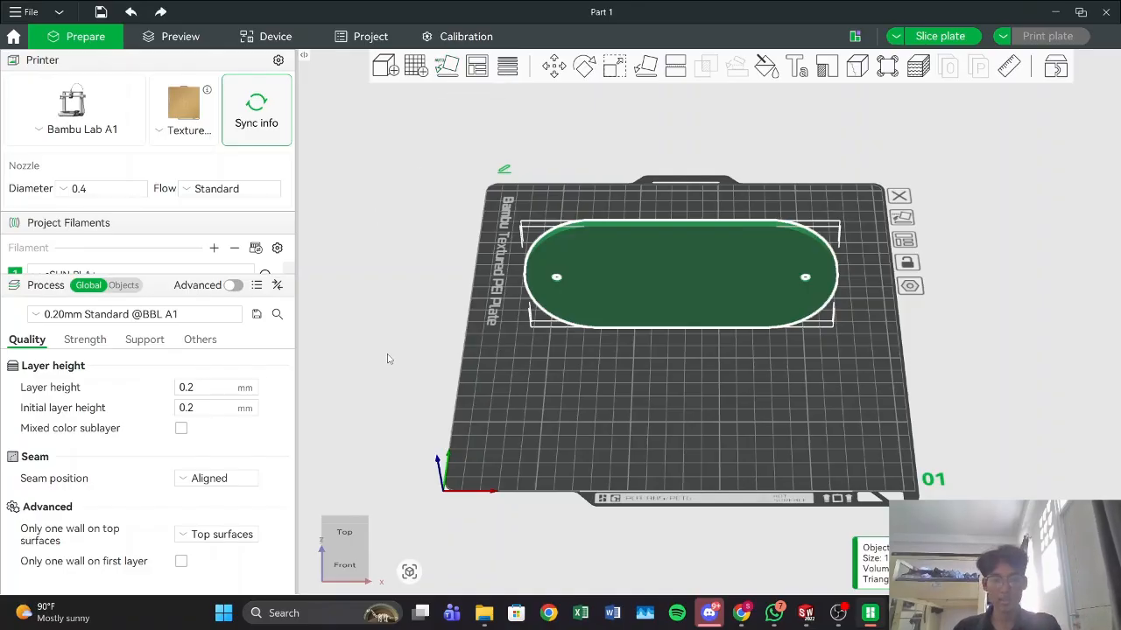
left_click(452, 74)
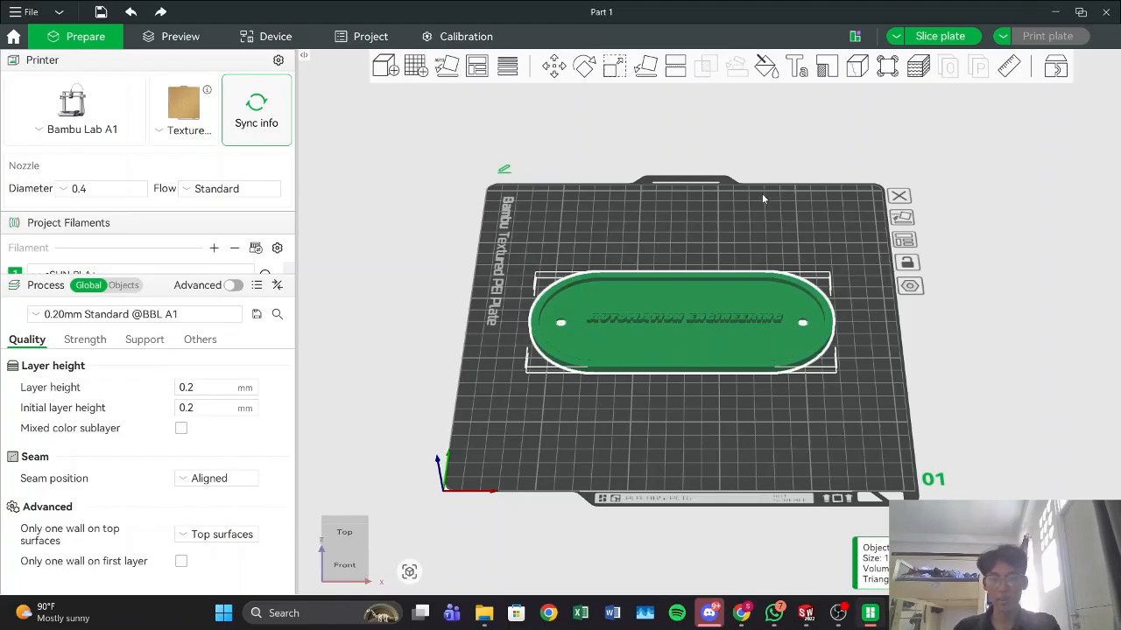
left_click_drag(446, 210, 428, 203)
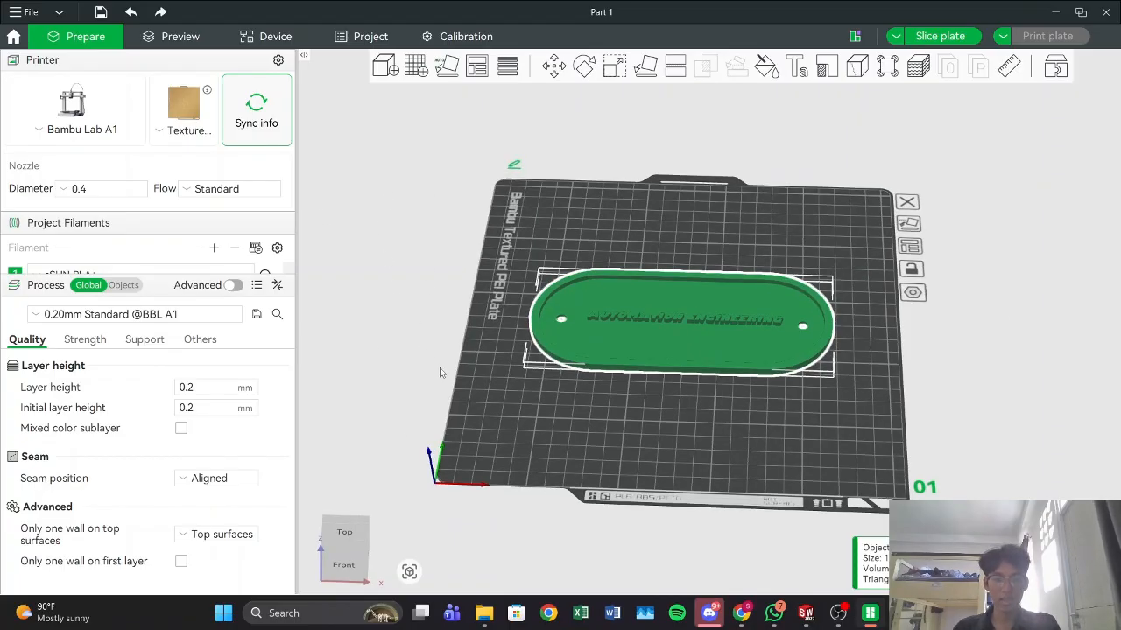
mouse_move(416, 319)
left_mouse_down()
mouse_move(420, 302)
mouse_move(420, 322)
left_mouse_up()
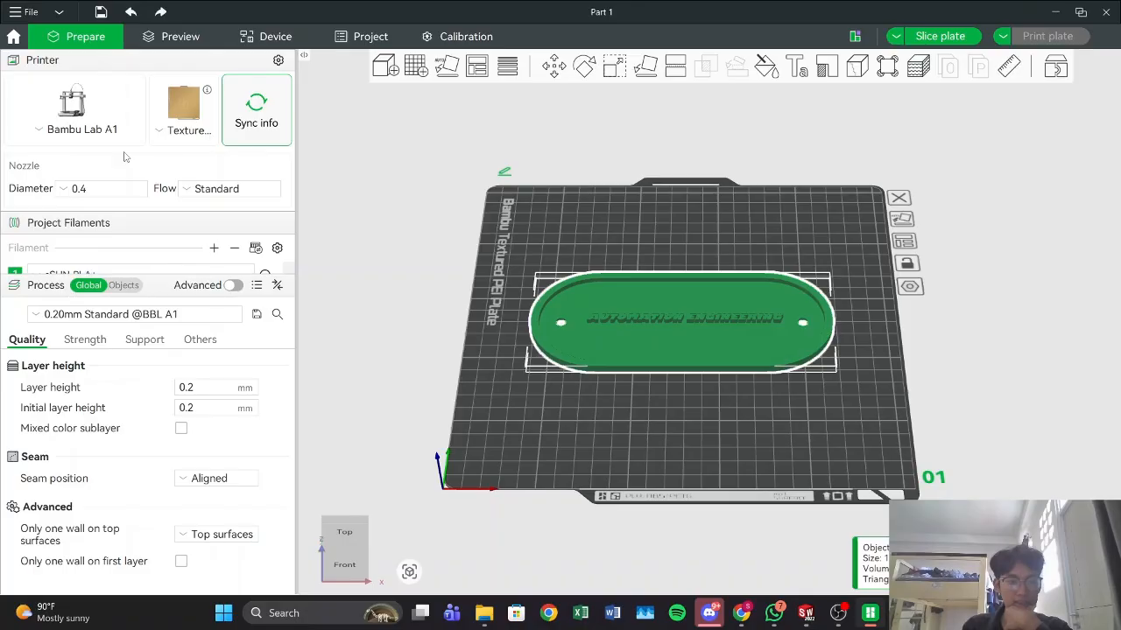
Step: Review the available printer model presets and the filament presets for the print
left_click(42, 132)
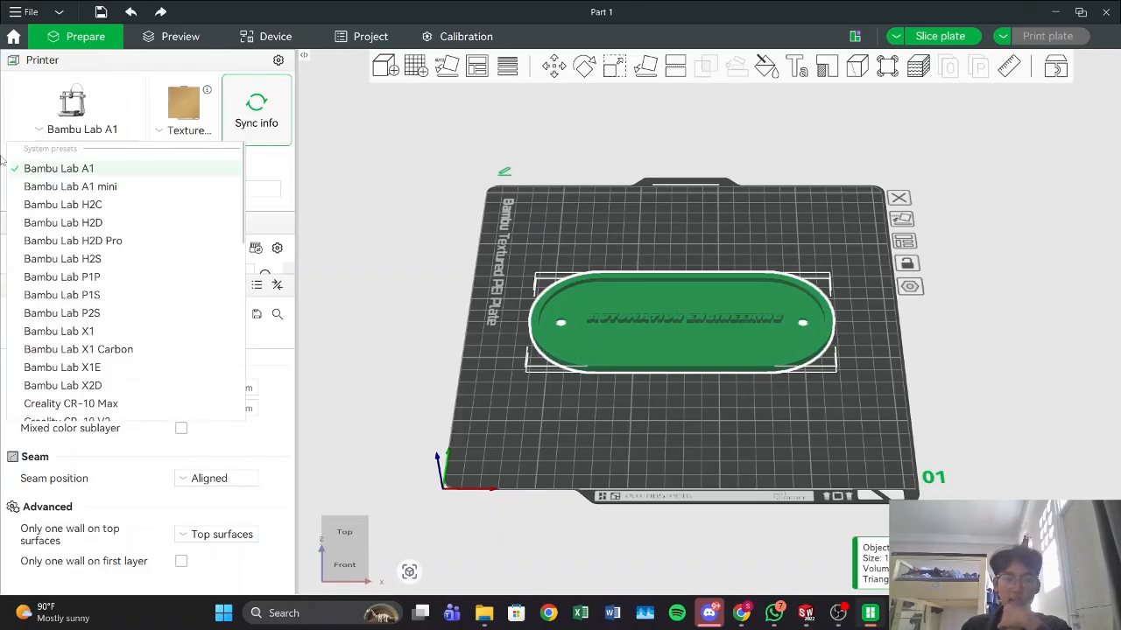
left_click(259, 173)
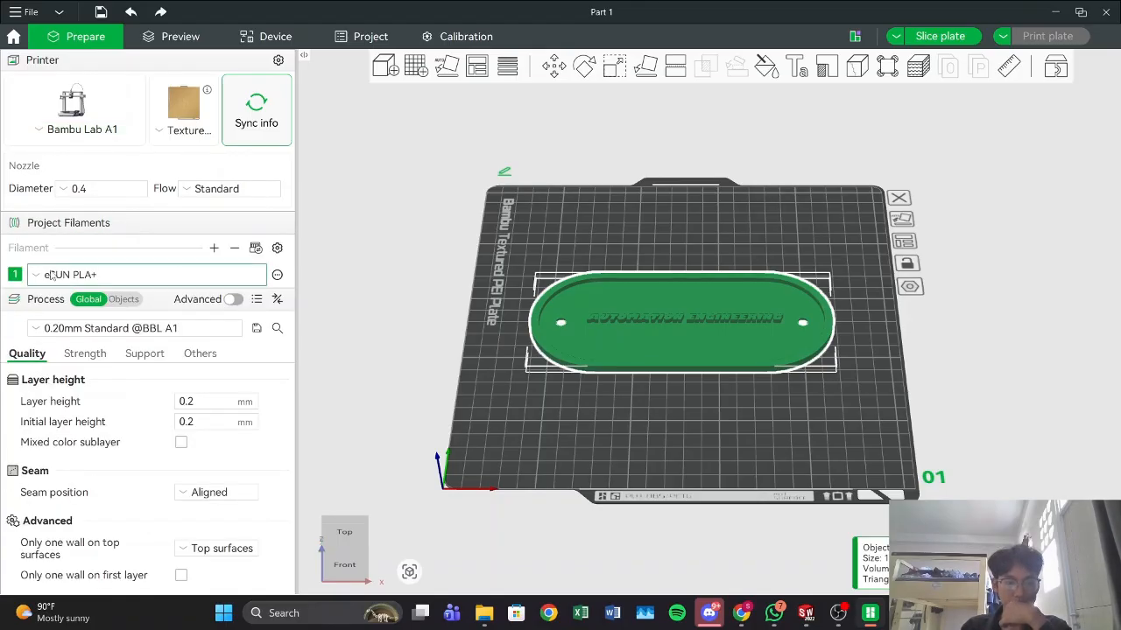
left_click(37, 276)
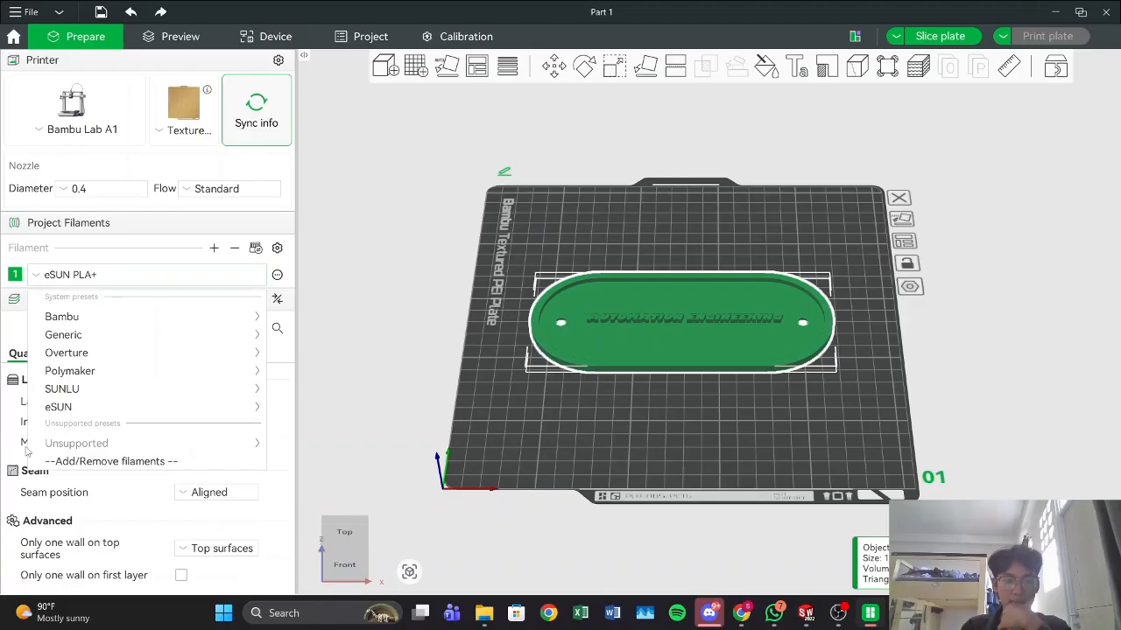
mouse_move(125, 413)
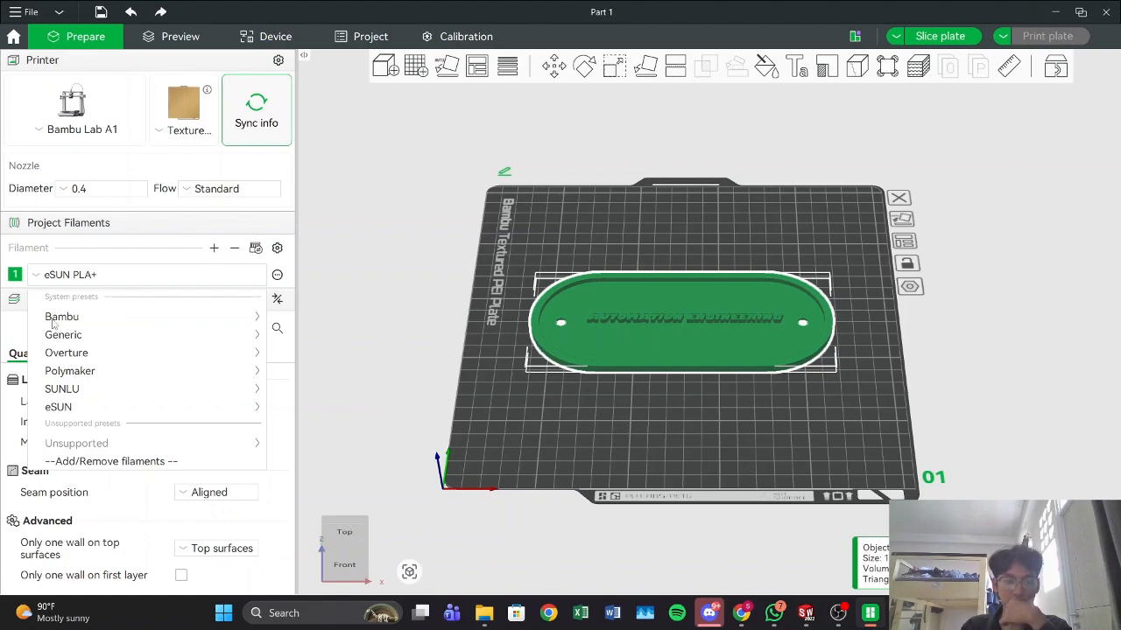
mouse_move(175, 407)
left_click(279, 412)
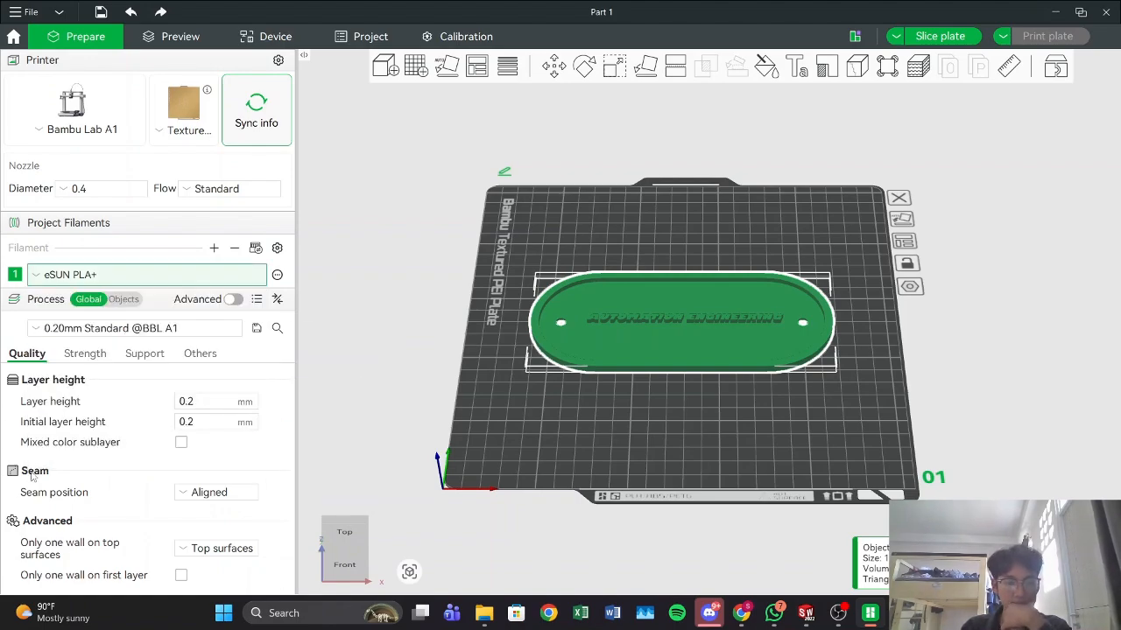
Step: Set the sparse infill pattern to Rectilinear and the sparse infill density to 20% in the strength settings
left_click(88, 354)
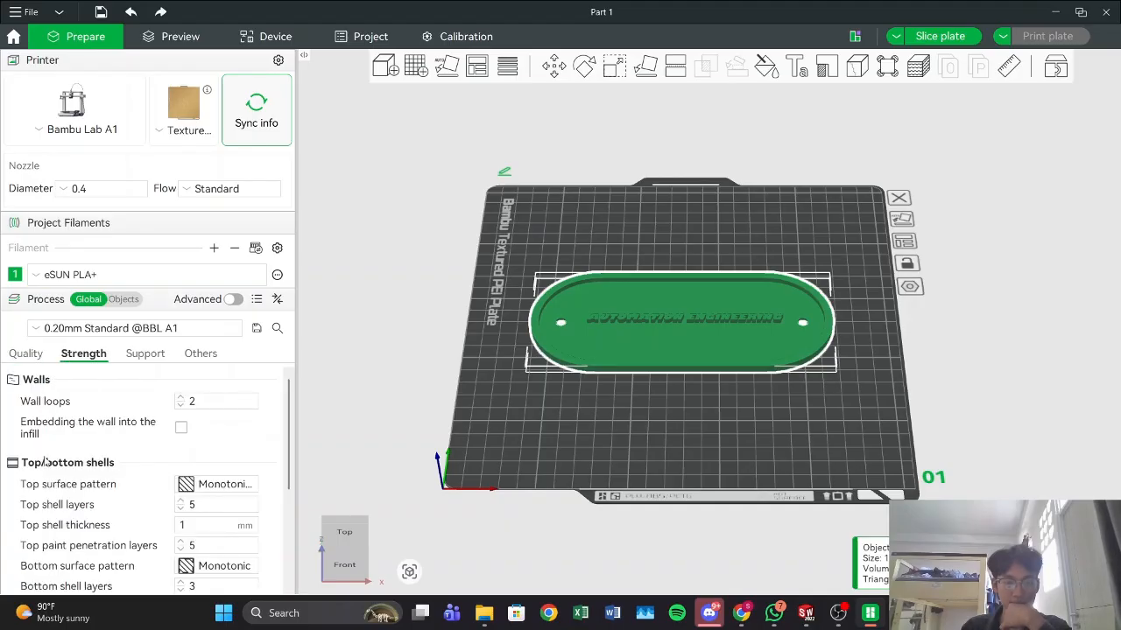
scroll(111, 500, "down", 4)
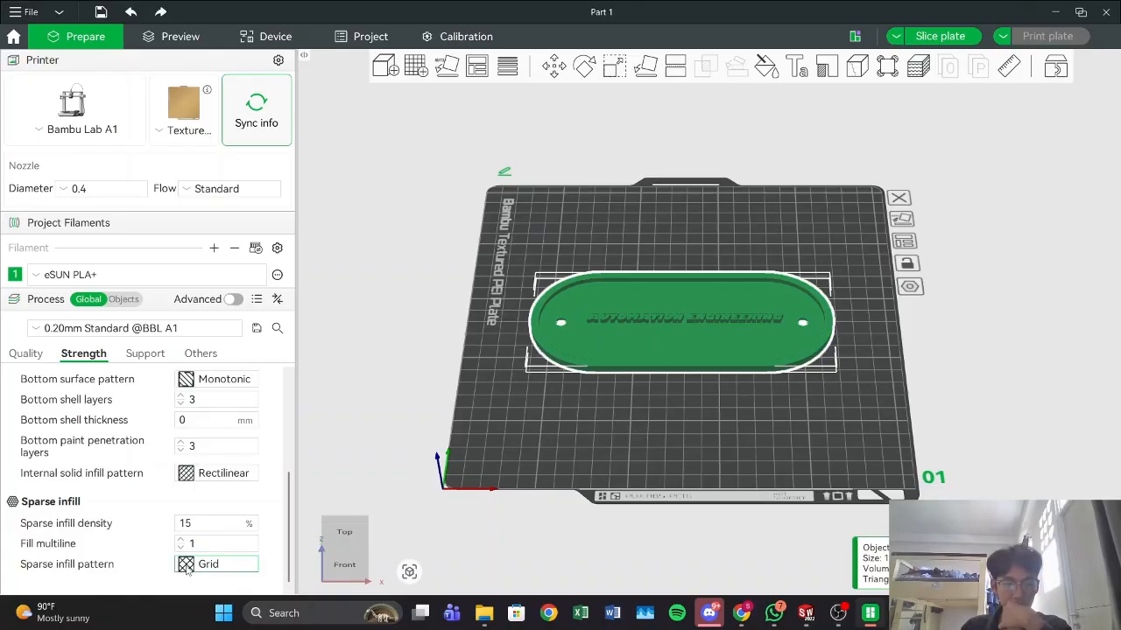
left_click(214, 564)
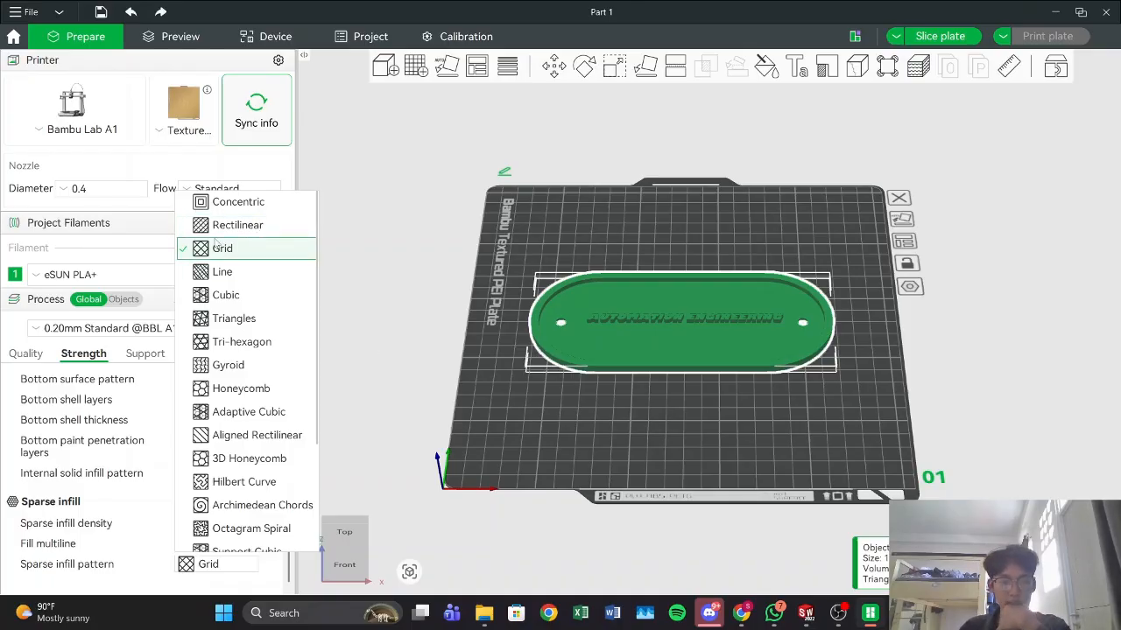
left_click(247, 228)
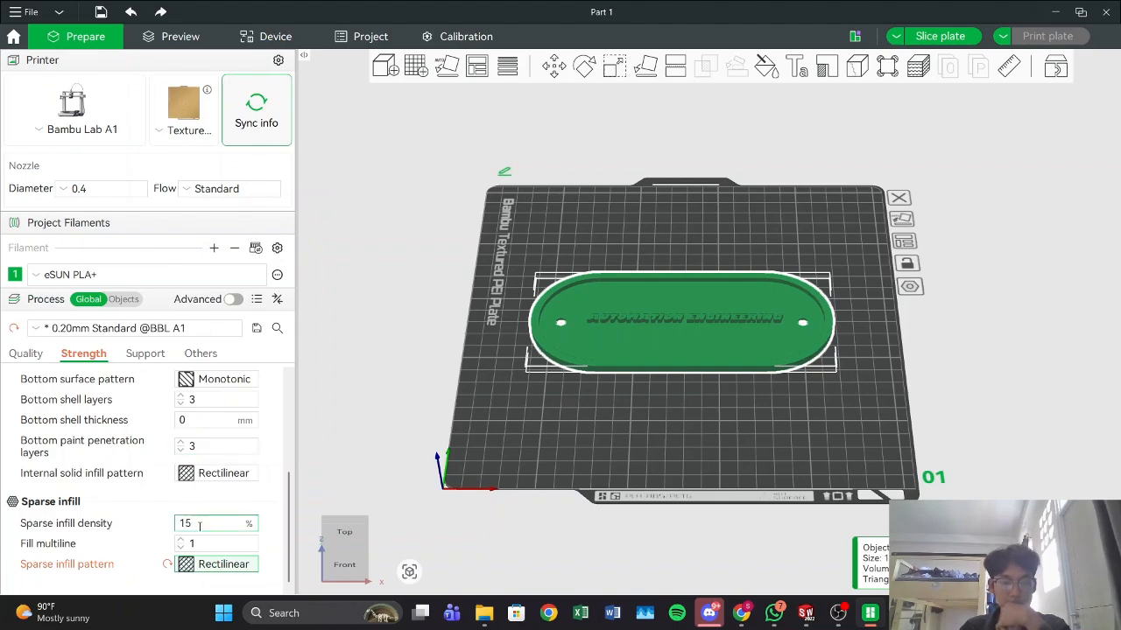
left_click_drag(201, 525, 169, 525)
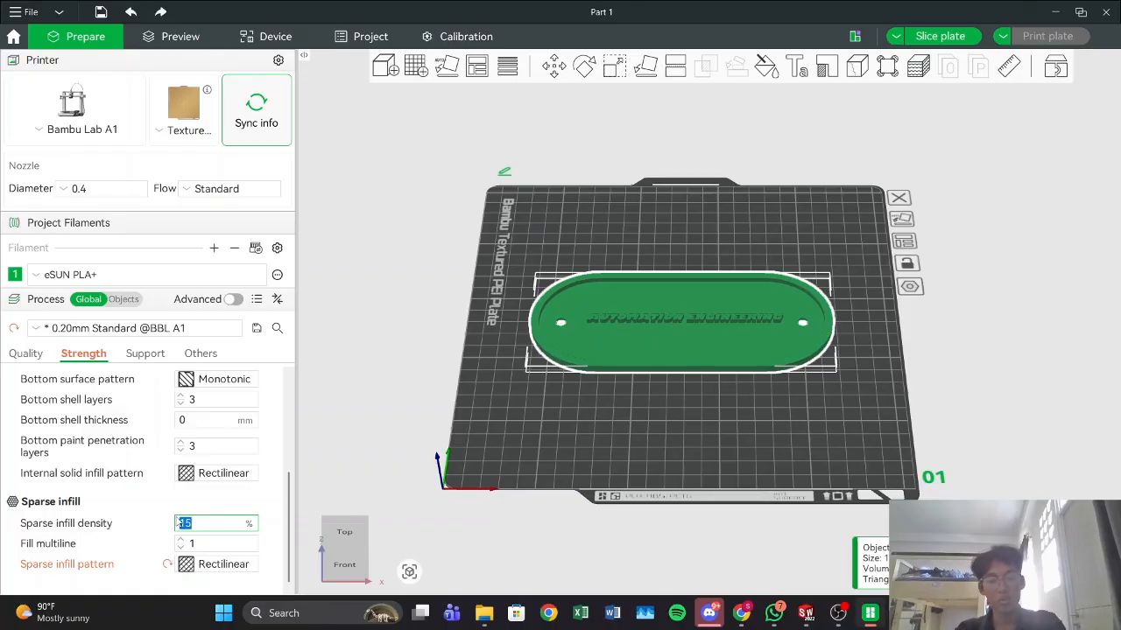
type("20")
key("Return")
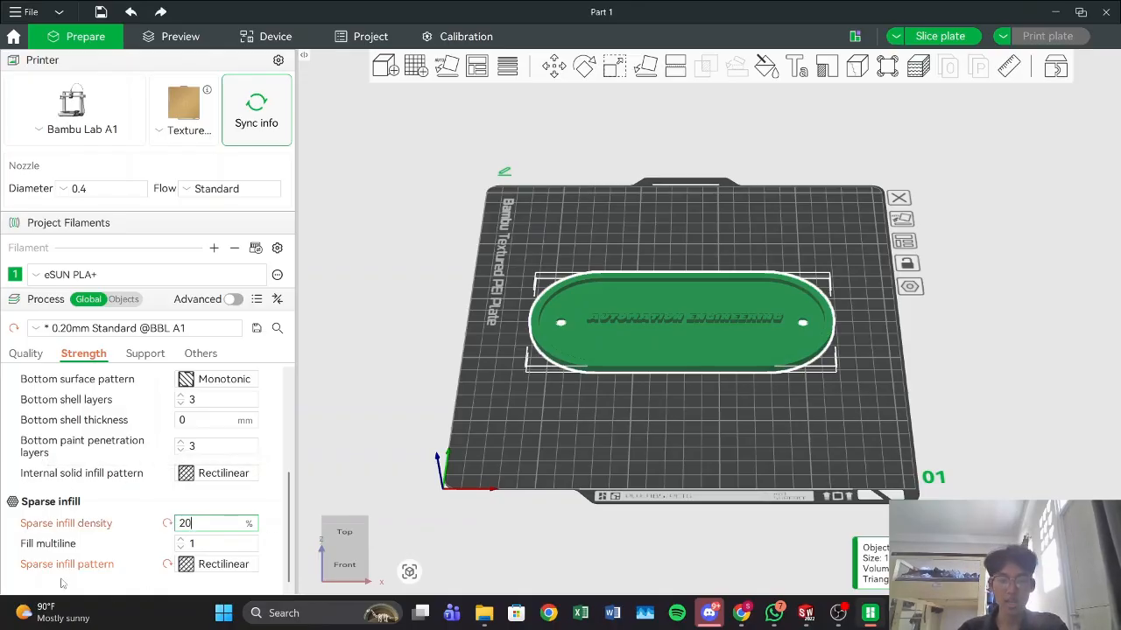
Step: Slice the plate and preview the print's layers, including the top layer's toolpath from start to finish
left_click(939, 36)
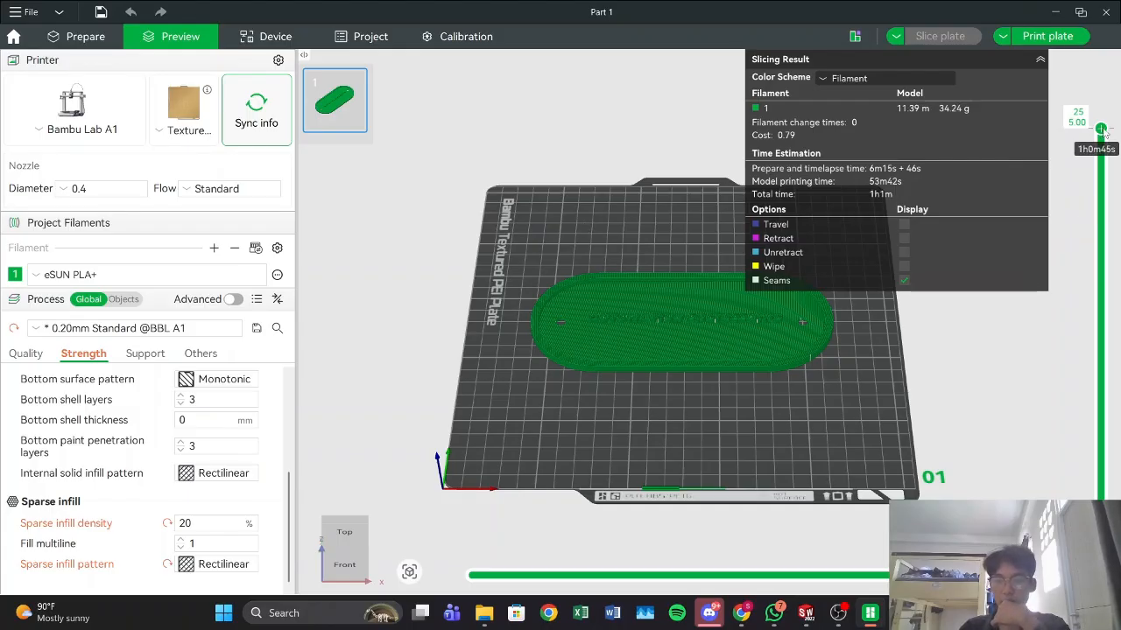
left_click_drag(1103, 133, 1100, 478)
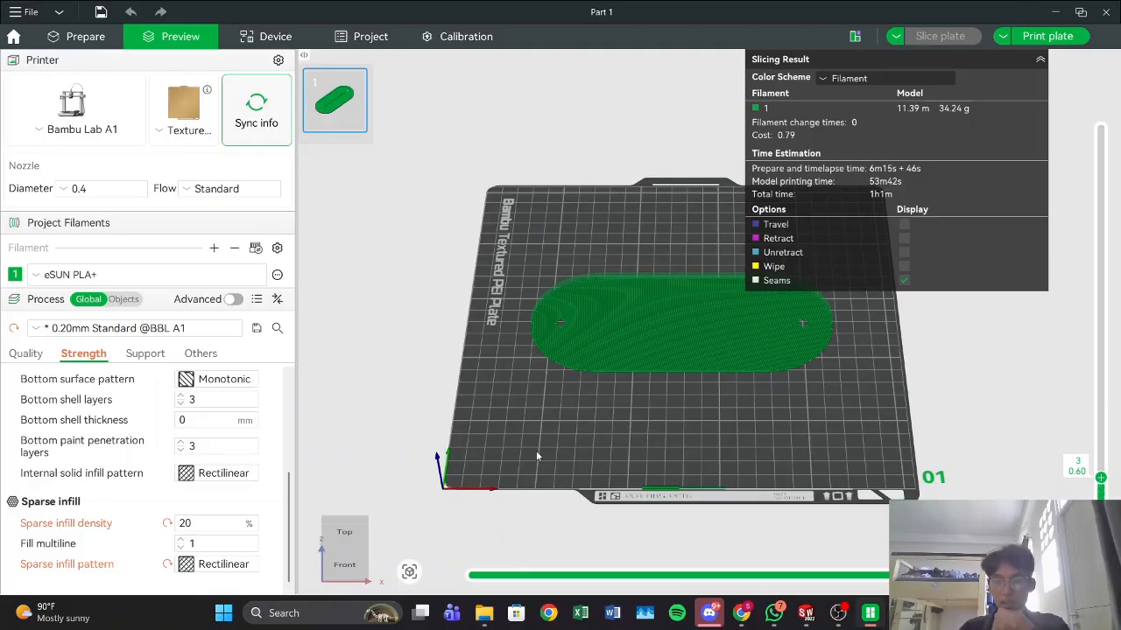
left_click_drag(1100, 477, 1119, 128)
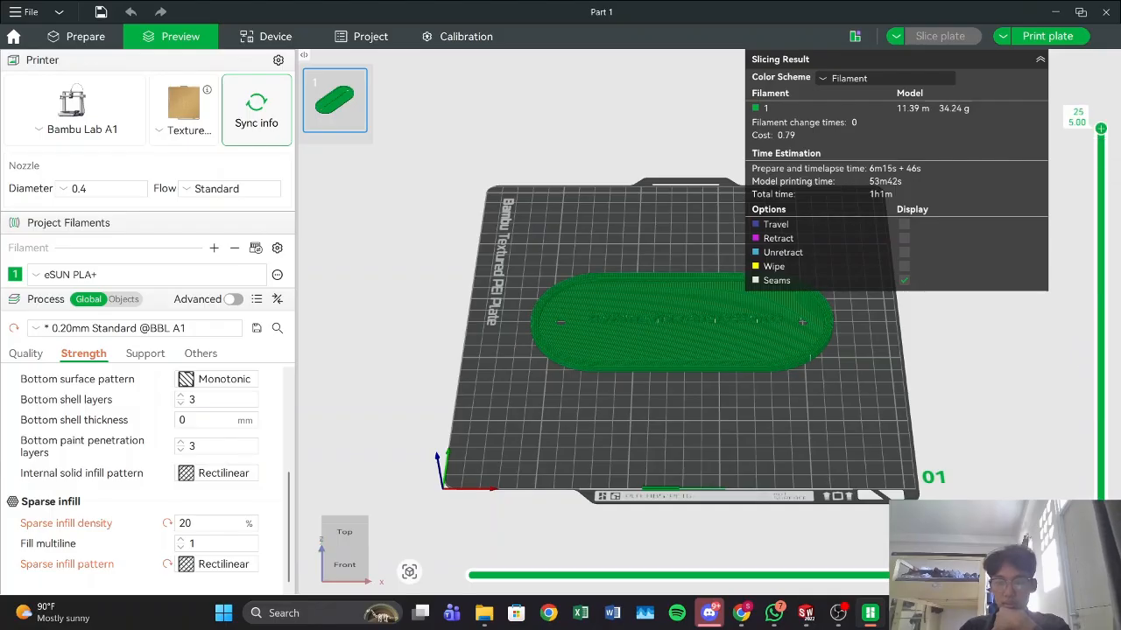
left_click_drag(948, 575, 512, 582)
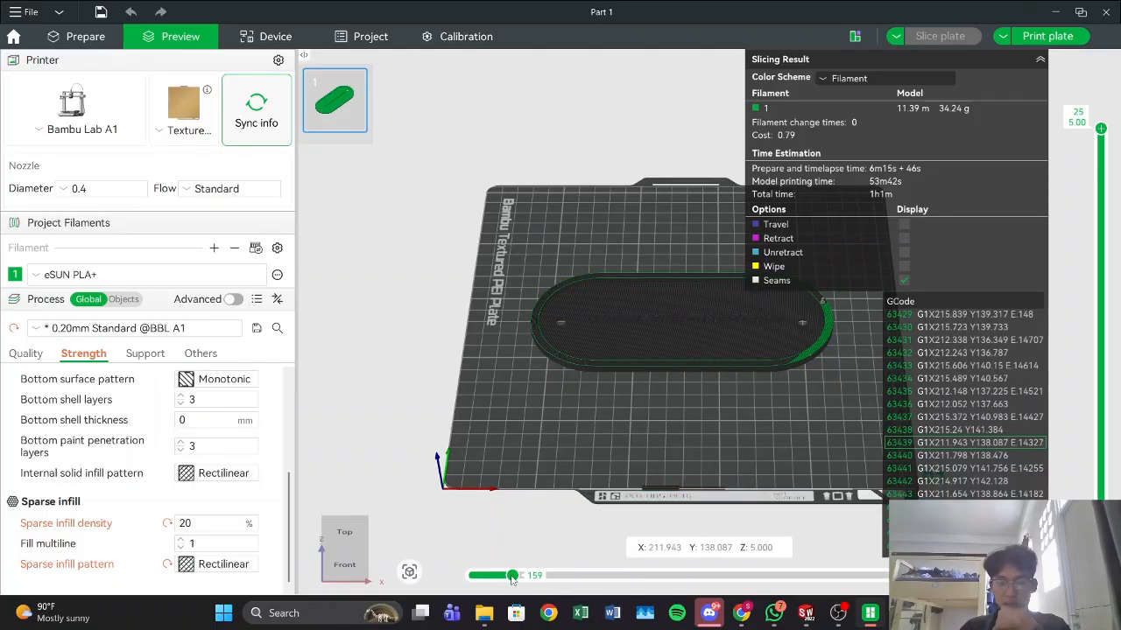
left_click_drag(512, 579, 682, 561)
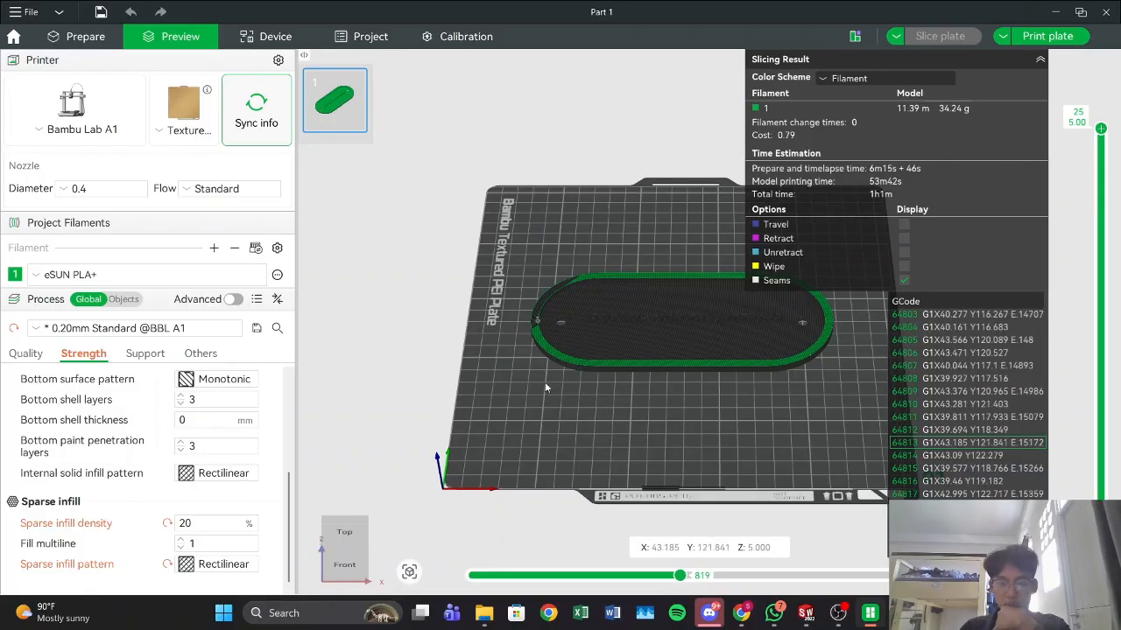
left_click_drag(680, 575, 699, 576)
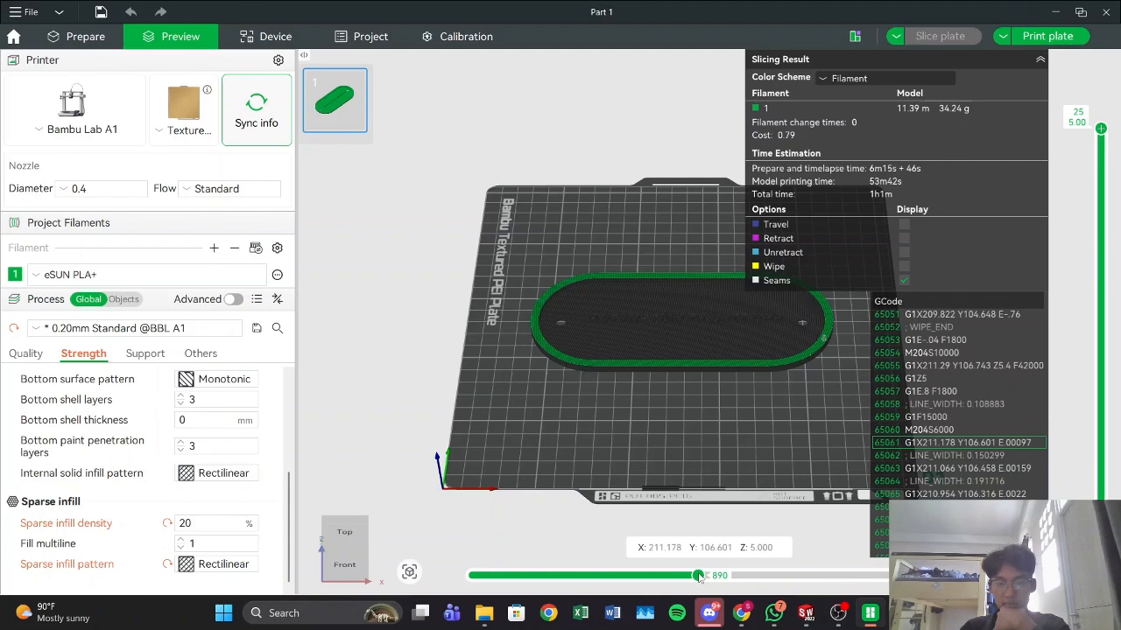
left_click_drag(698, 576, 1007, 575)
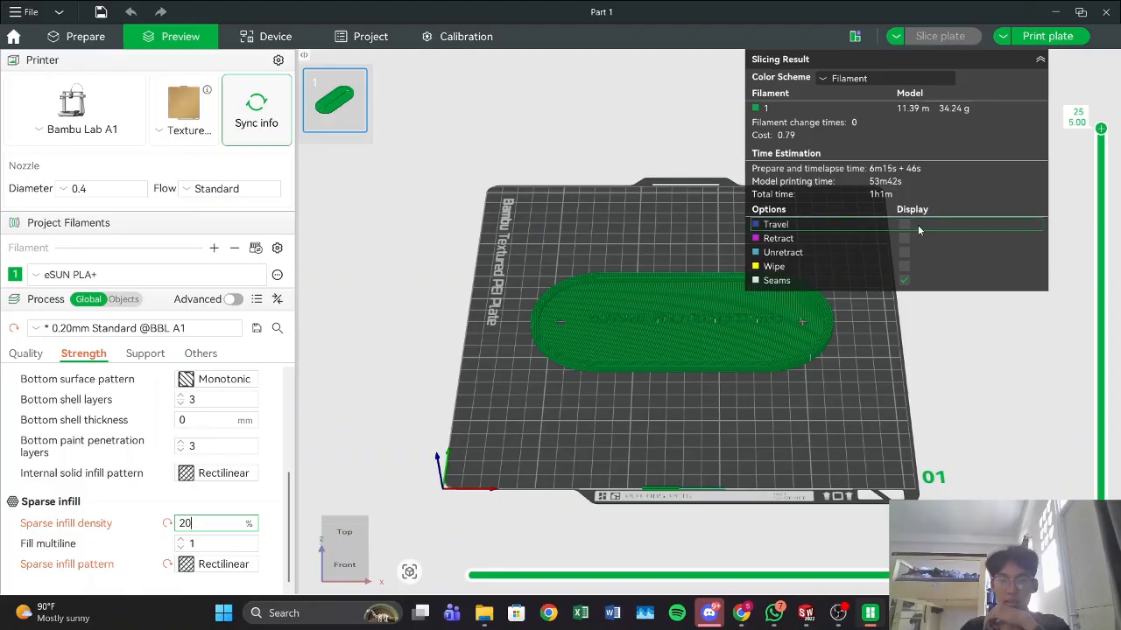
Step: Set the sparse infill density to 10% and the sparse infill pattern to Grid
double_click(178, 524)
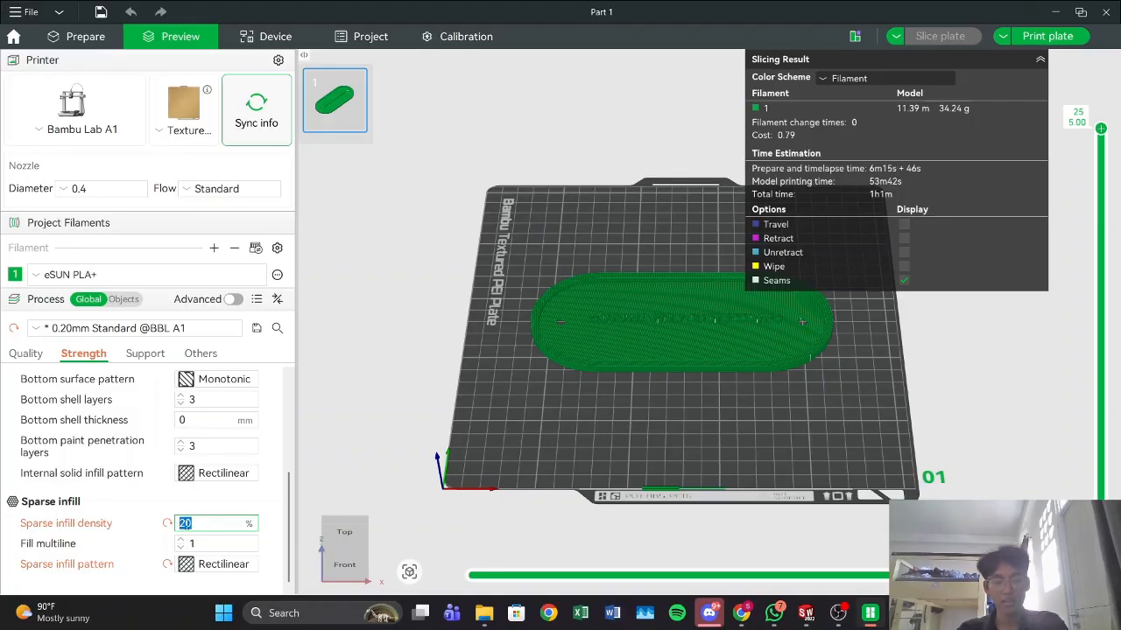
type("10")
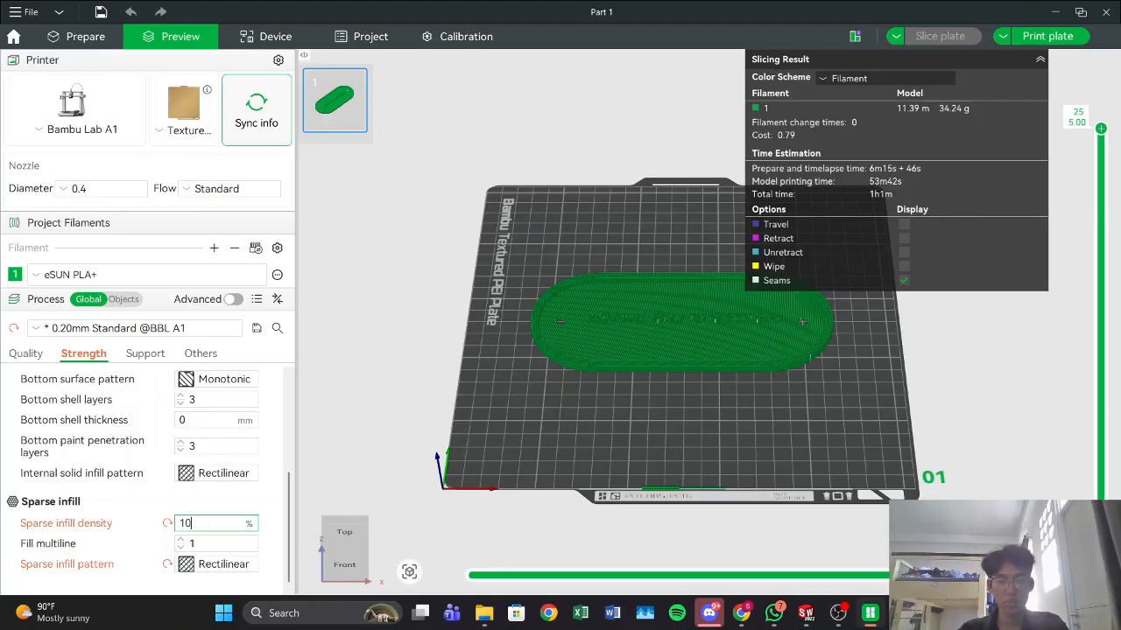
left_click(218, 564)
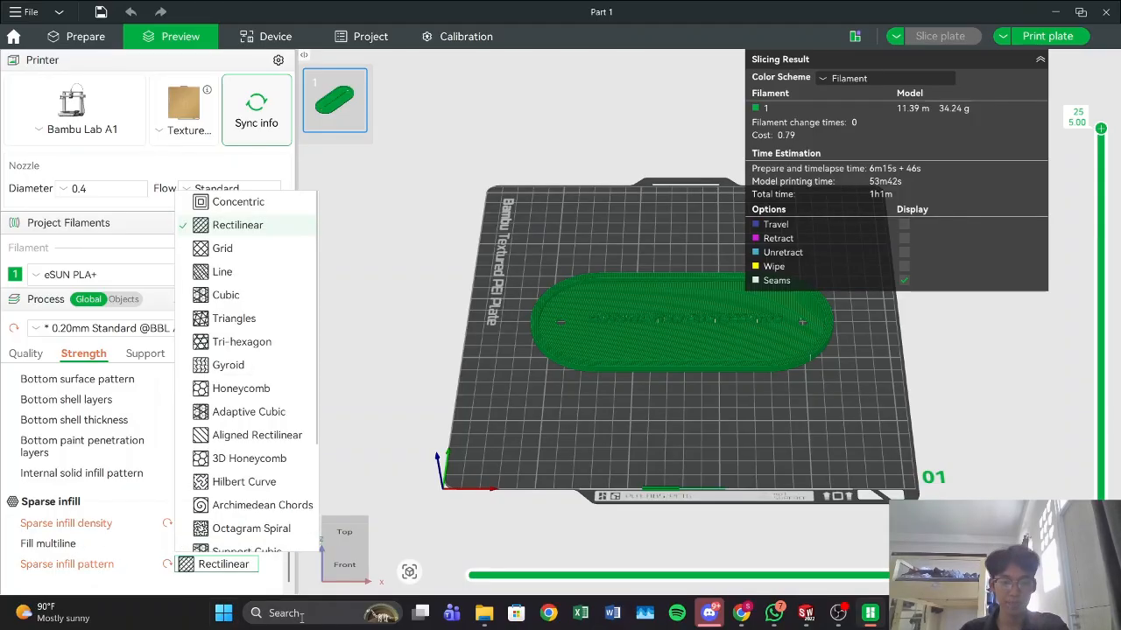
left_click(246, 250)
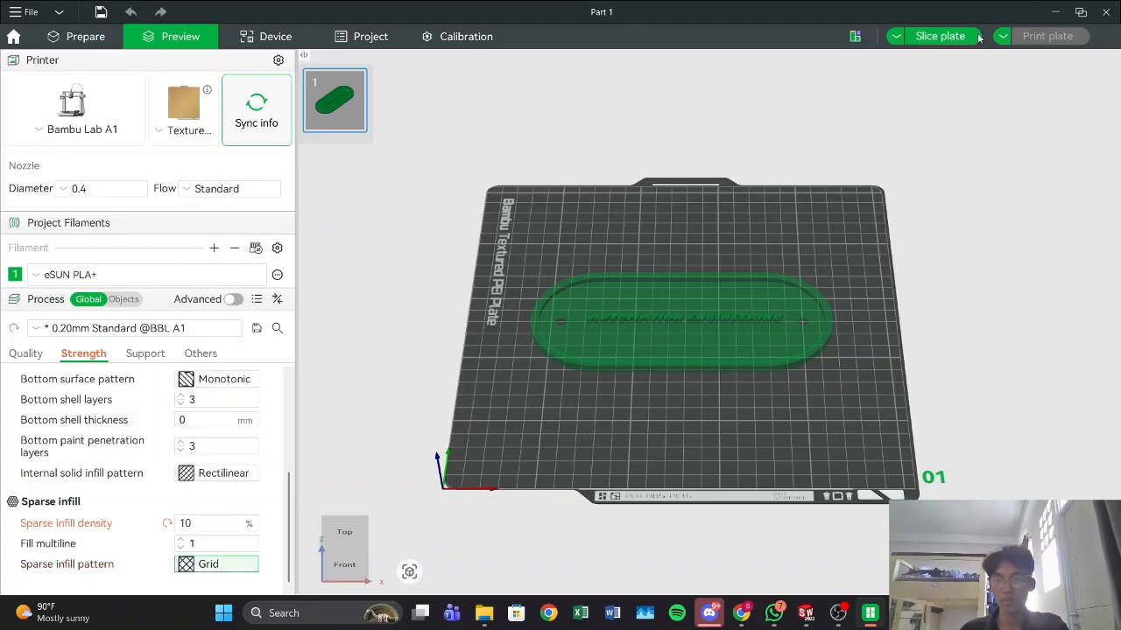
Step: Slice the plate again with the changed infill, check the layer preview, and collapse the slicing result summary
left_click(930, 41)
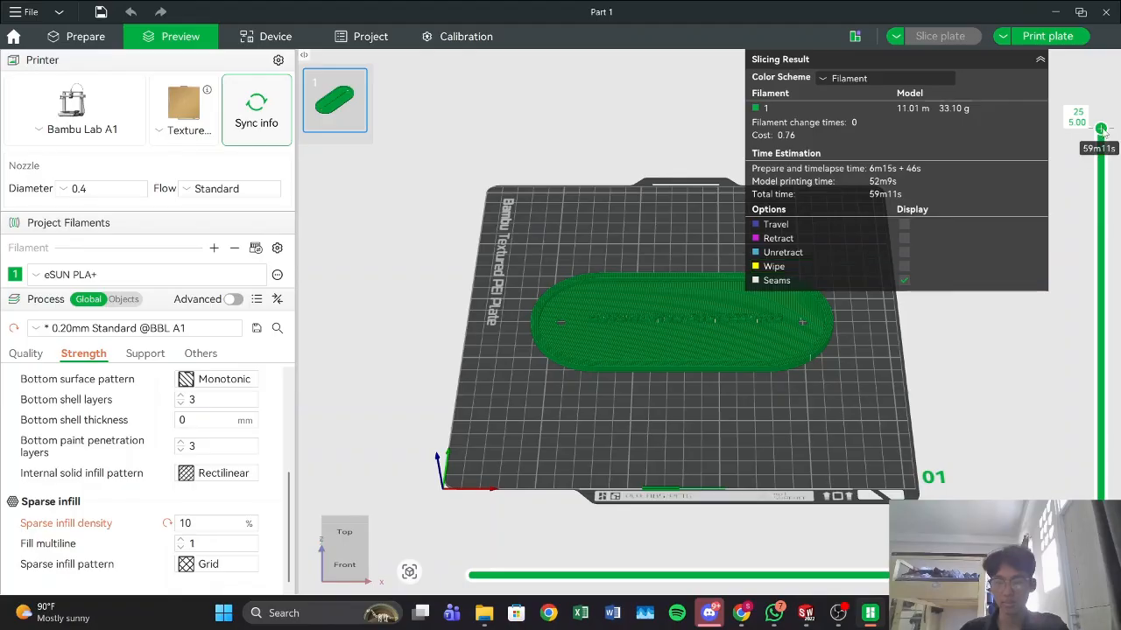
scroll(1110, 214, "down", 1)
scroll(1109, 214, "up", 1)
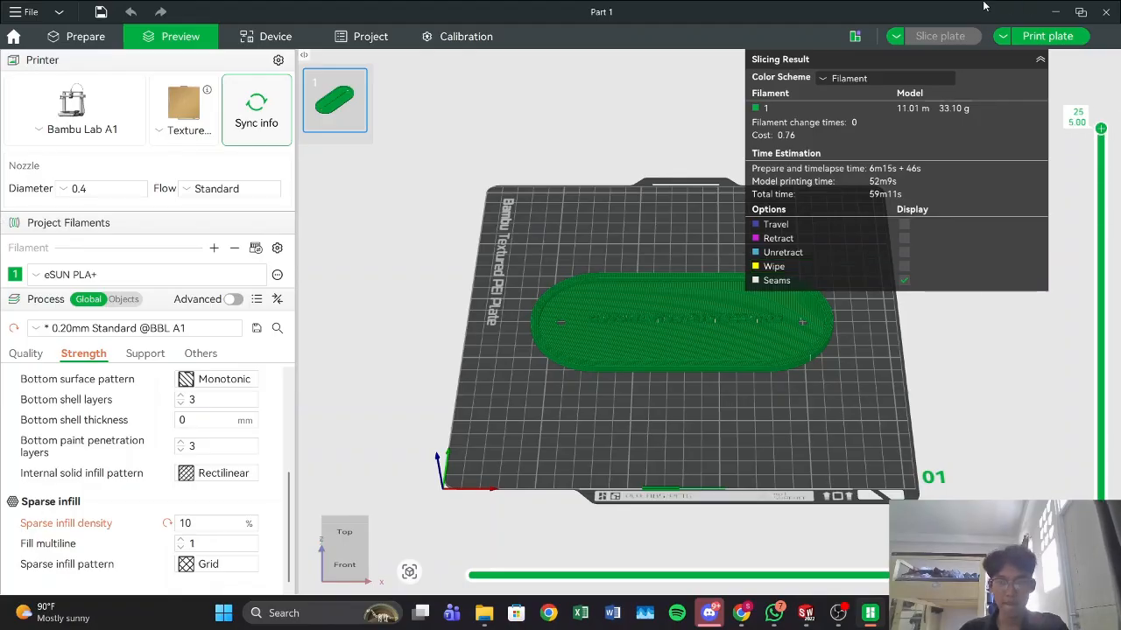
left_click(1040, 58)
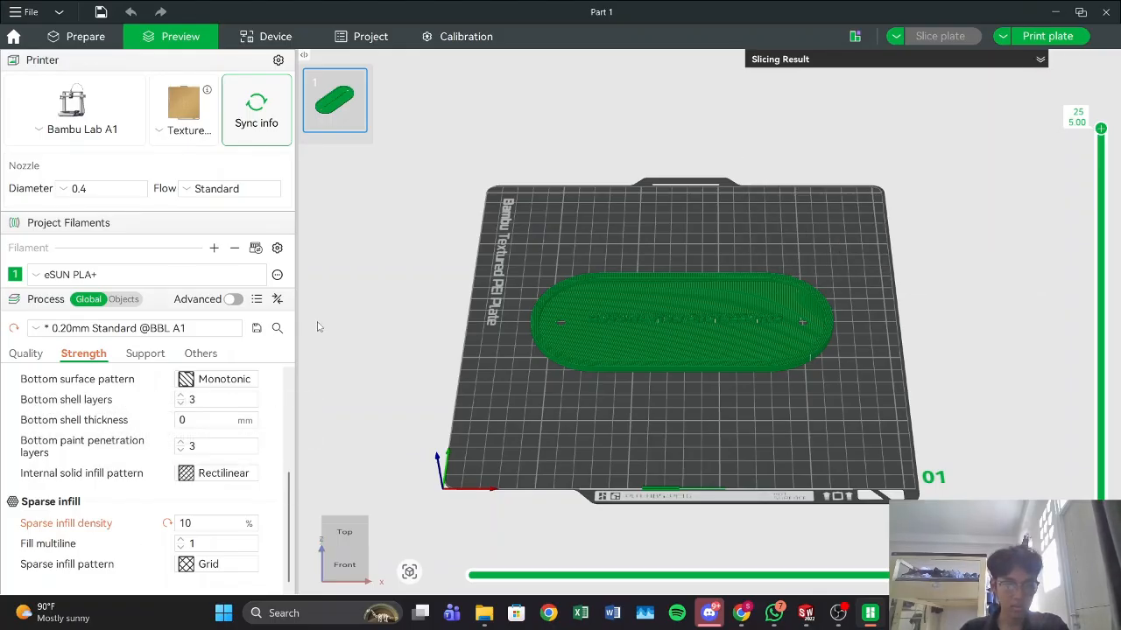
Step: Start saving the project under a new name and open the Modul 9 folder inside SOLIDWORKS on Data (D:)
left_click(25, 12)
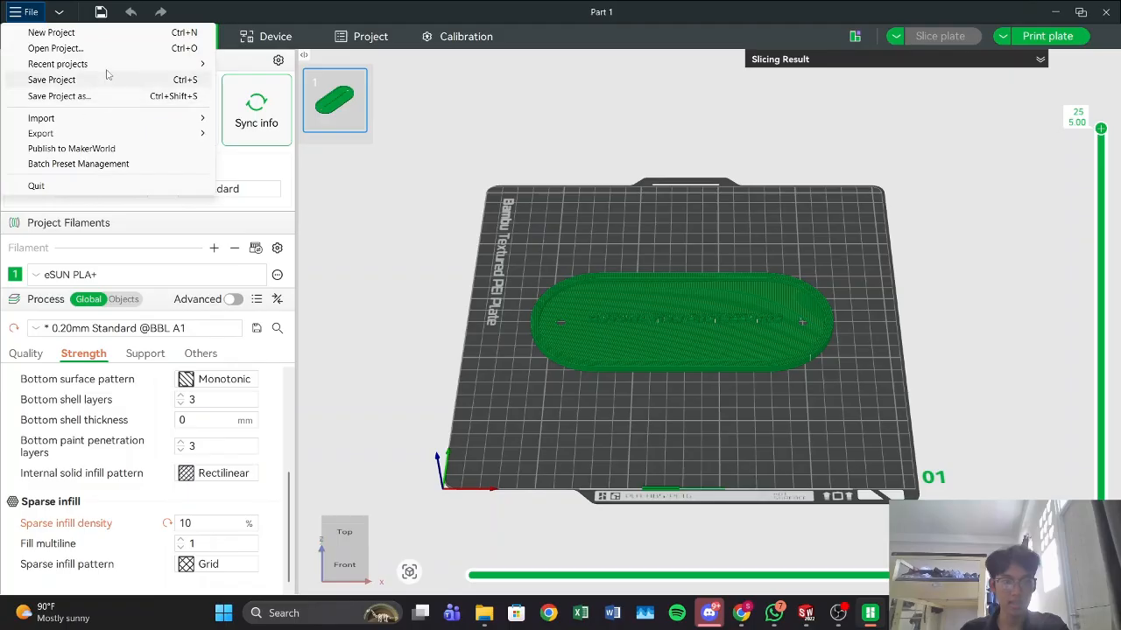
left_click(87, 96)
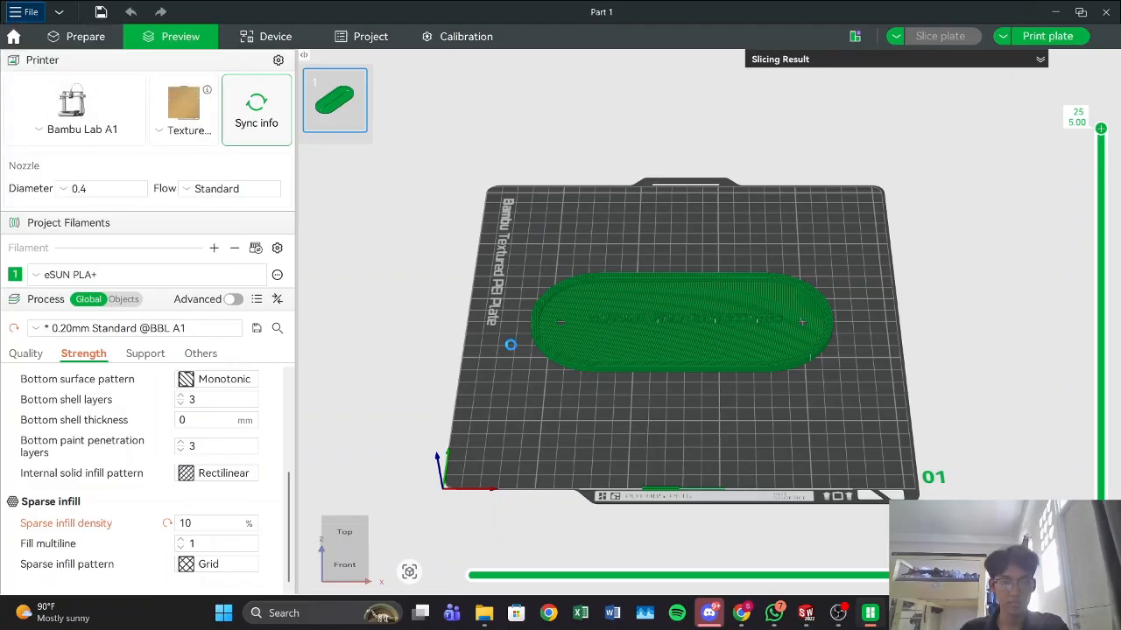
left_click(75, 187)
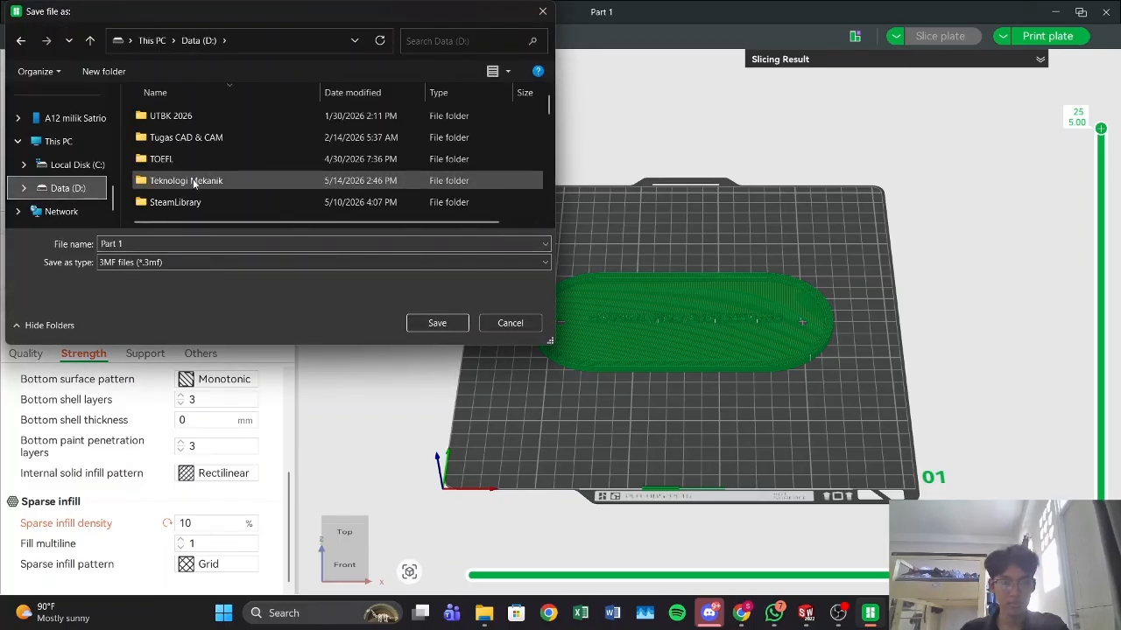
scroll(189, 187, "down", 3)
scroll(187, 189, "up", 1)
scroll(188, 186, "down", 2)
scroll(191, 181, "up", 3)
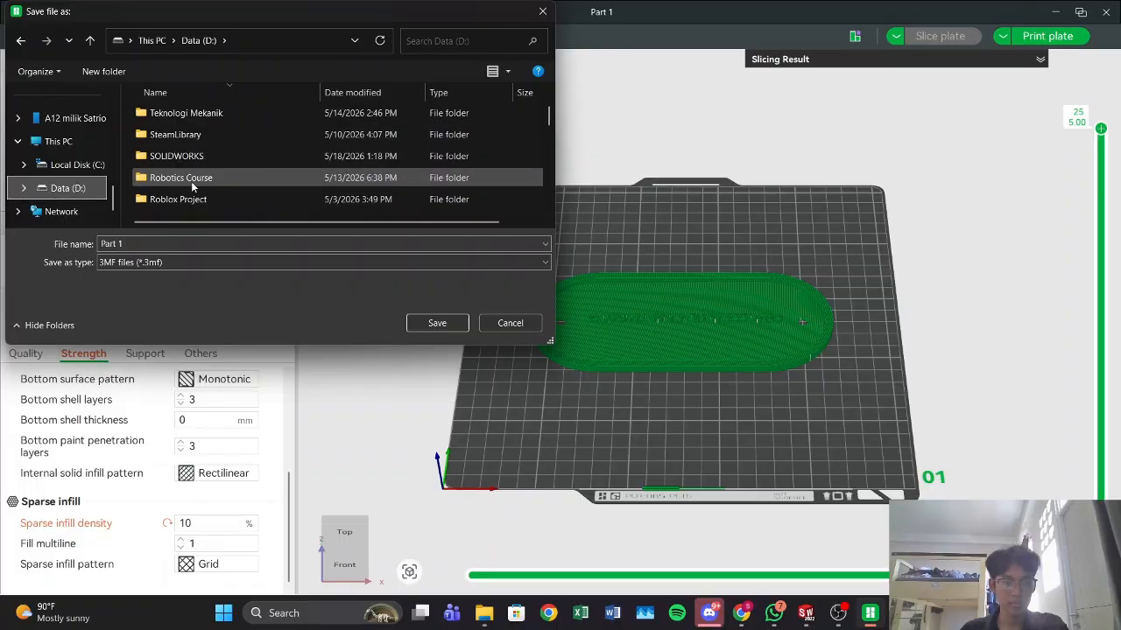
scroll(191, 181, "down", 1)
scroll(187, 164, "down", 1)
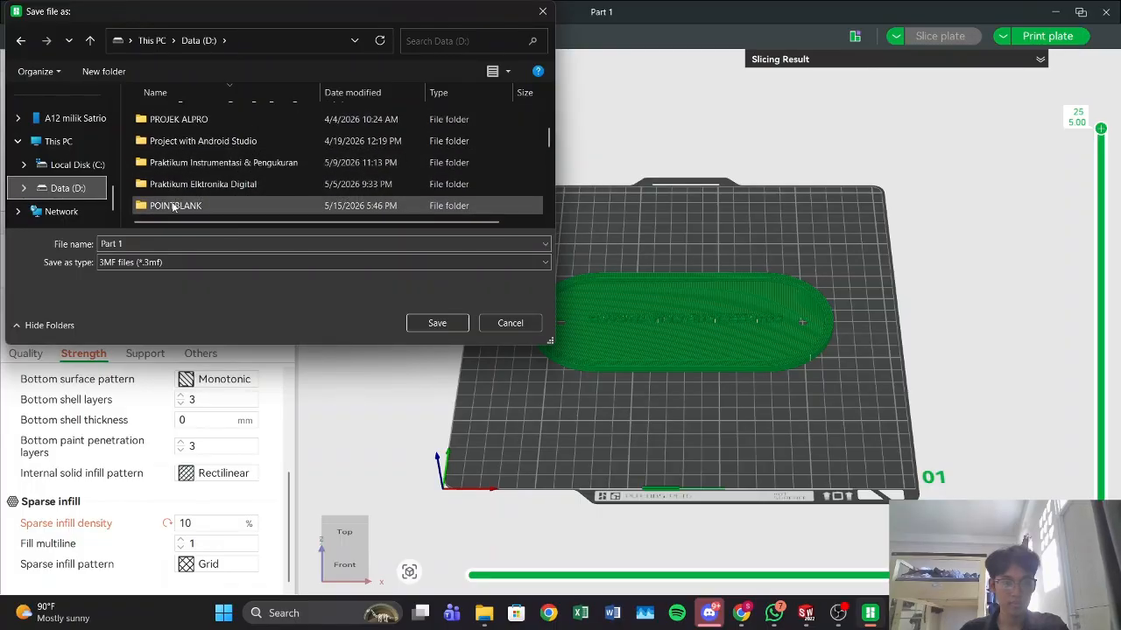
scroll(181, 180, "up", 2)
double_click(175, 157)
scroll(226, 188, "down", 5)
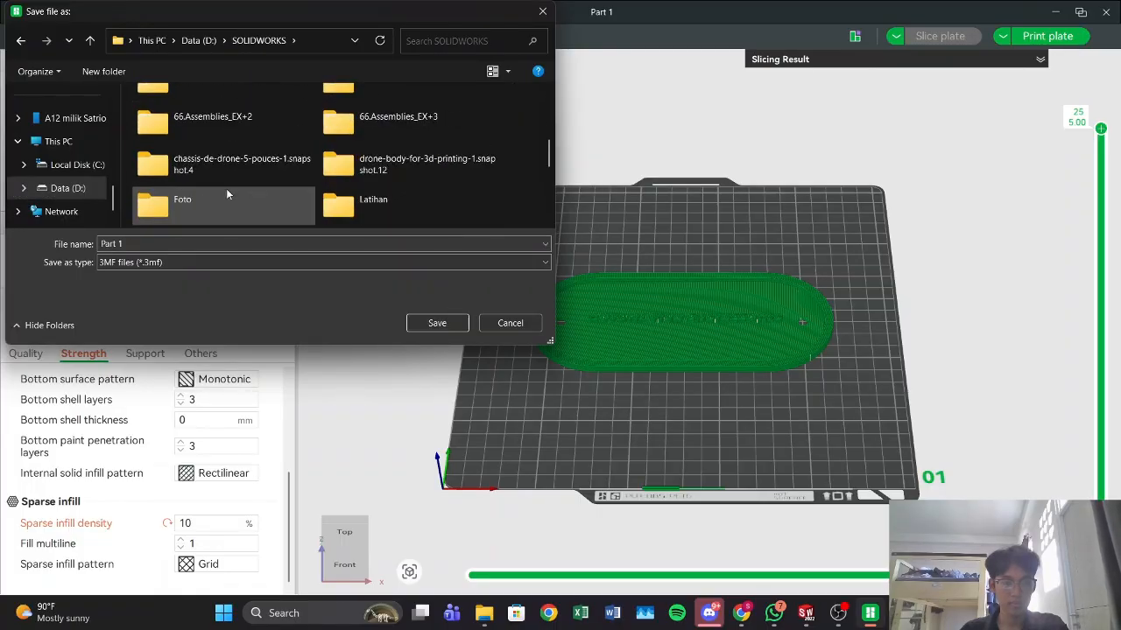
double_click(383, 178)
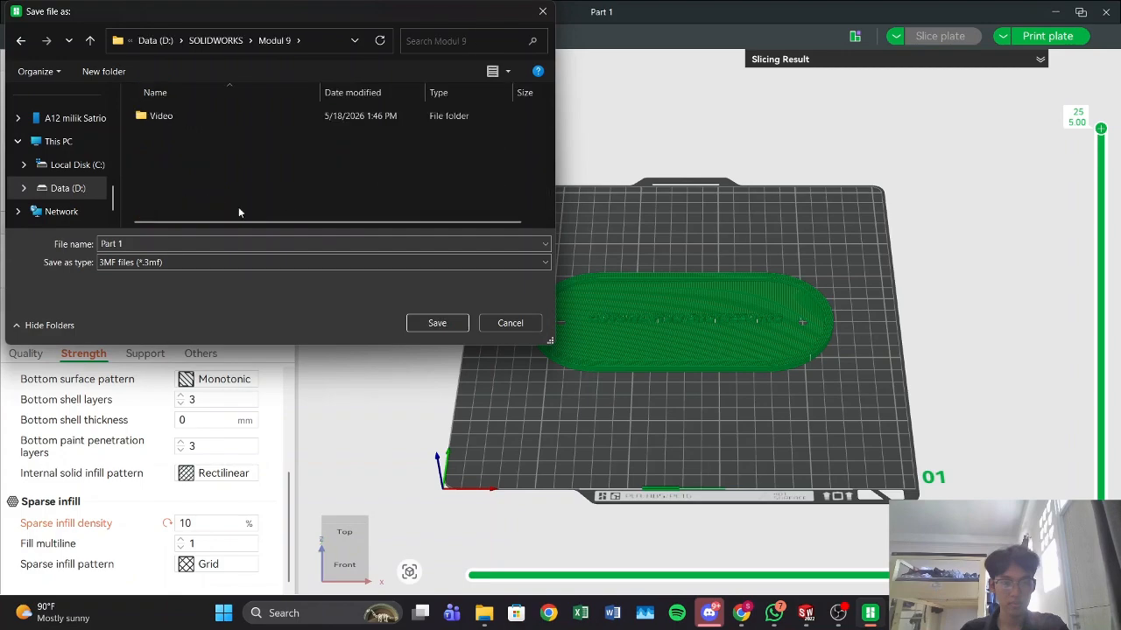
Step: Name the project file Siap Cetak and save it as a 3MF file in the Modul 9 folder
left_click(159, 242)
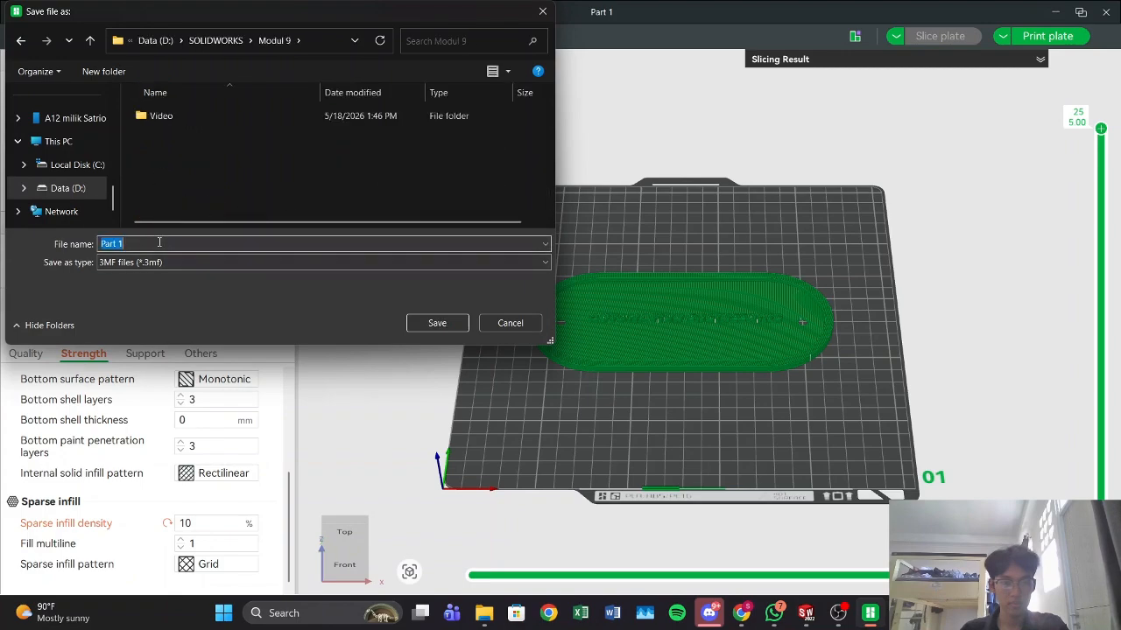
type("Siap ")
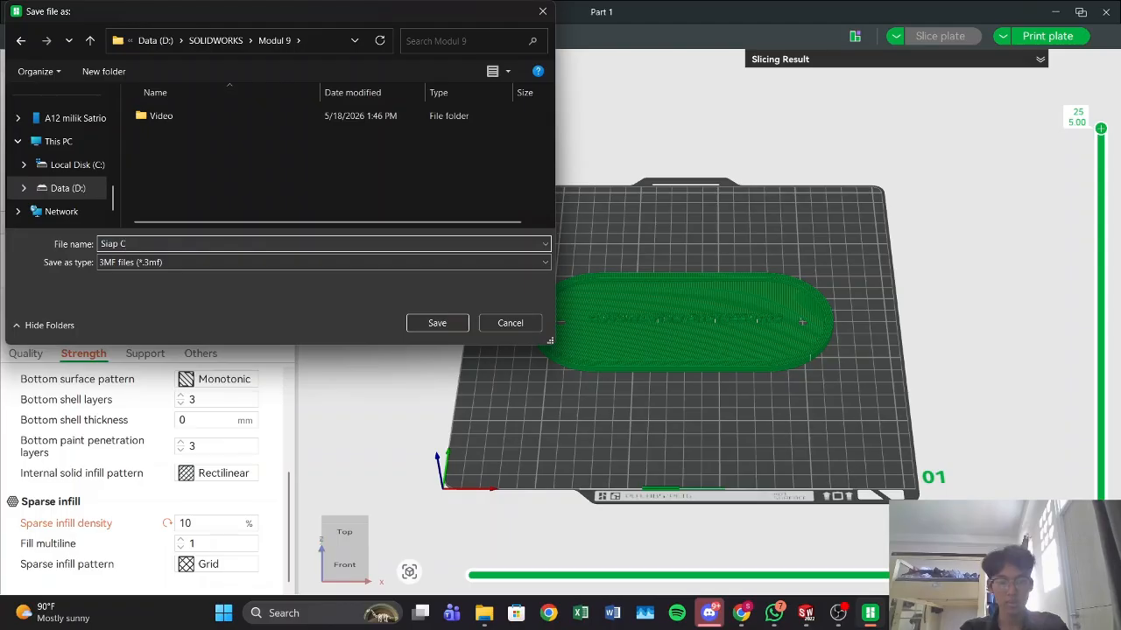
type("Cetak")
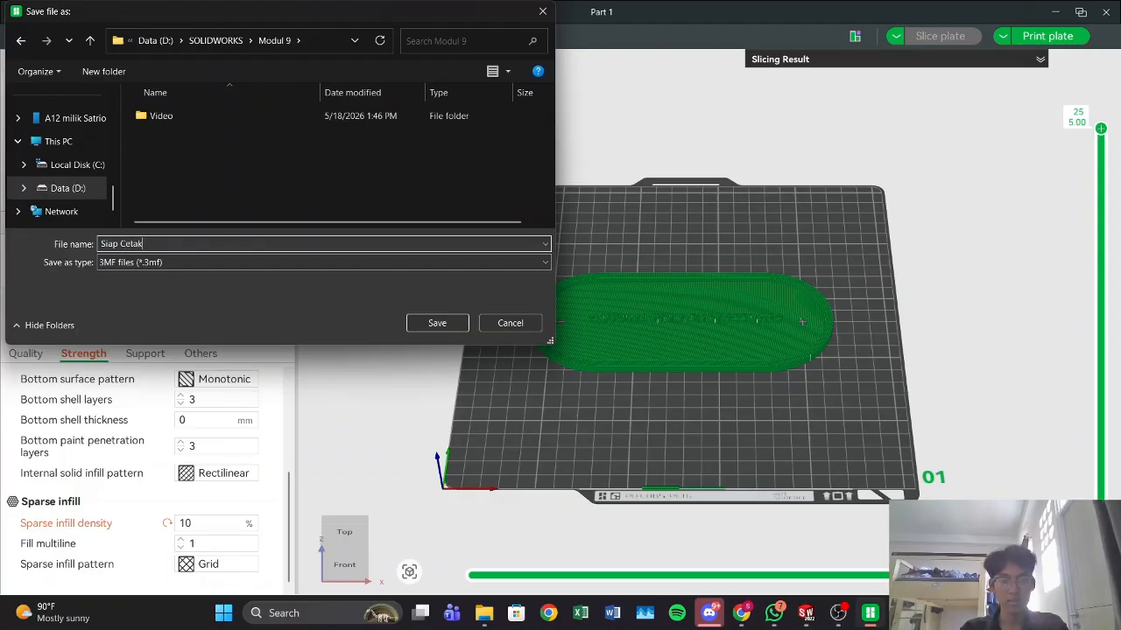
left_click(409, 323)
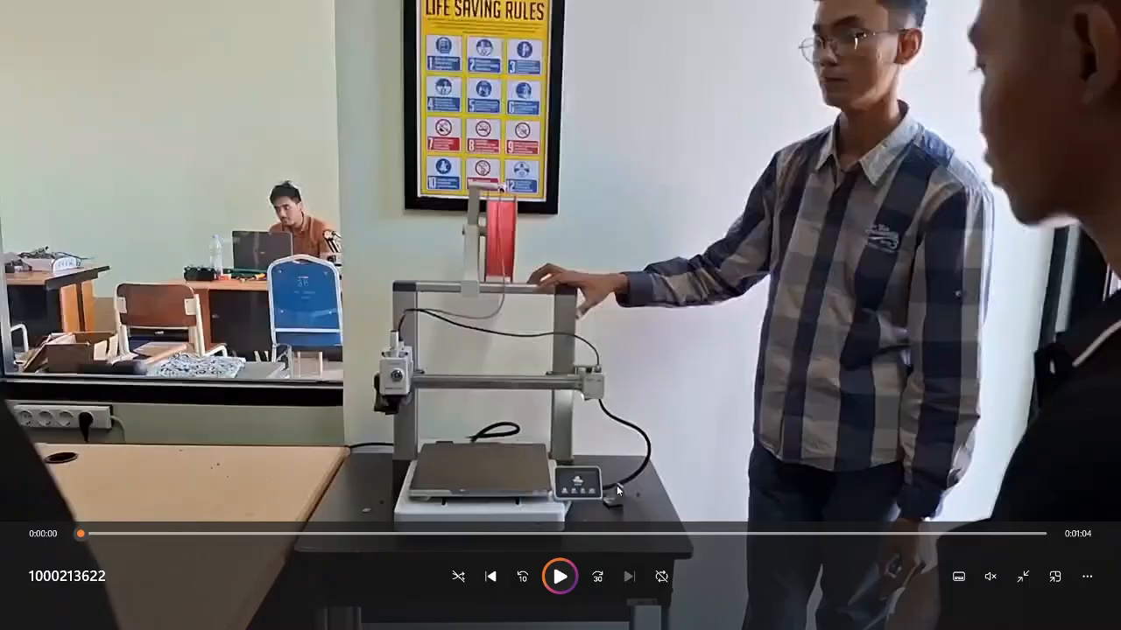
left_click(560, 576)
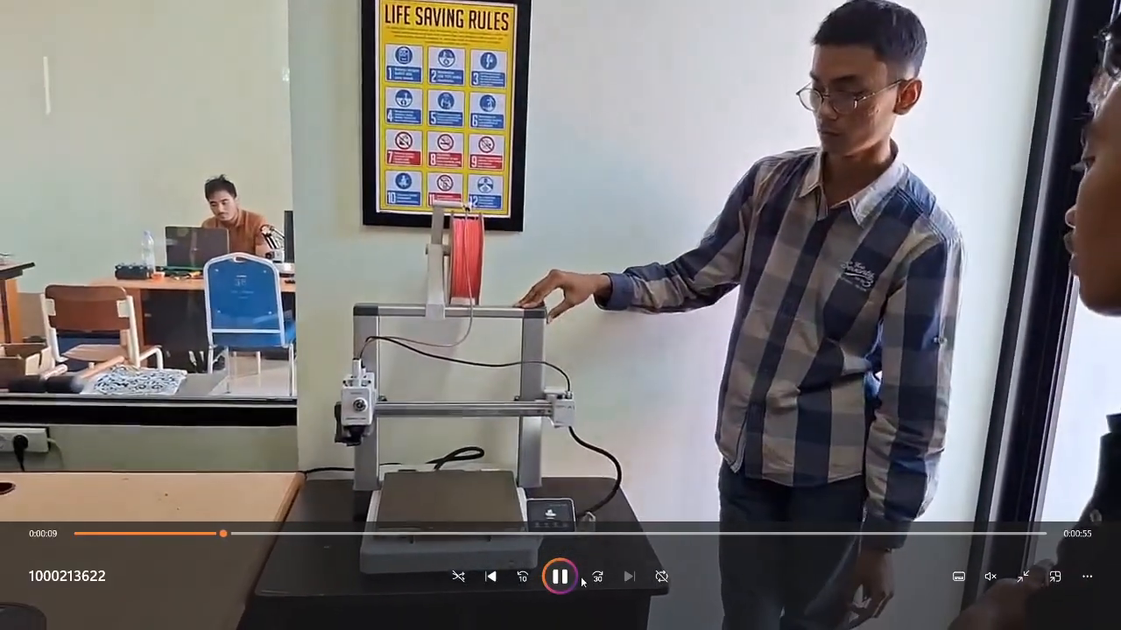
left_click(561, 576)
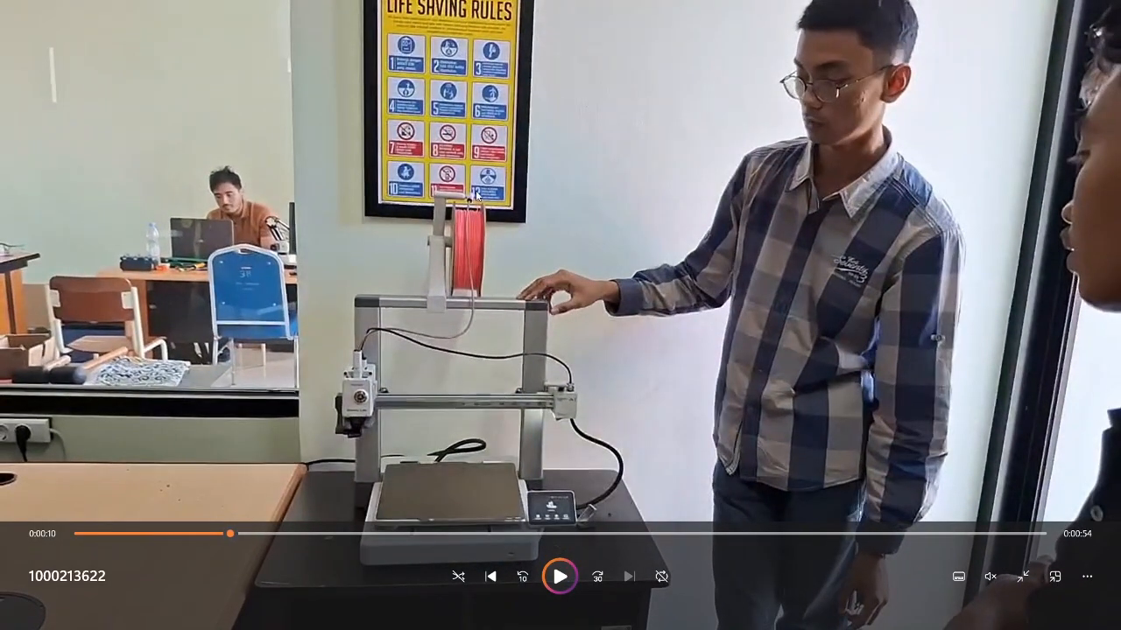